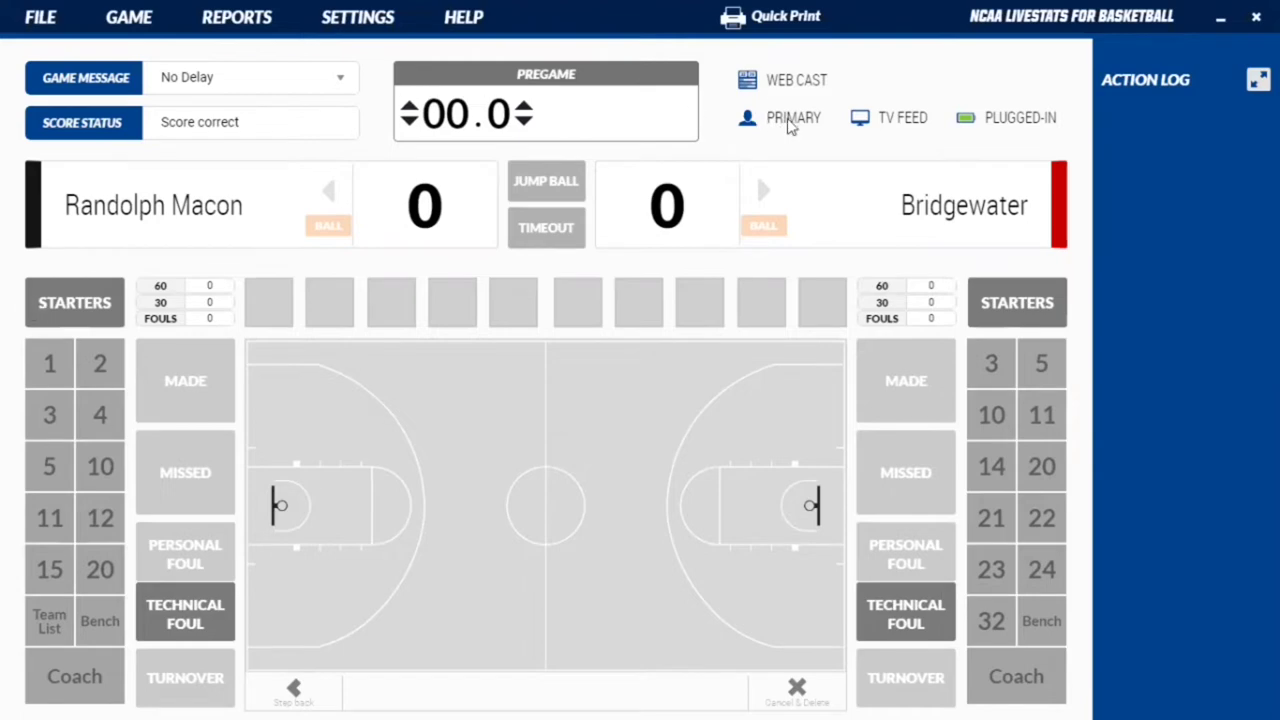
Set Bridgewater's five starters to players 3, 5, 21, 22 and 32.
left_click(1008, 306)
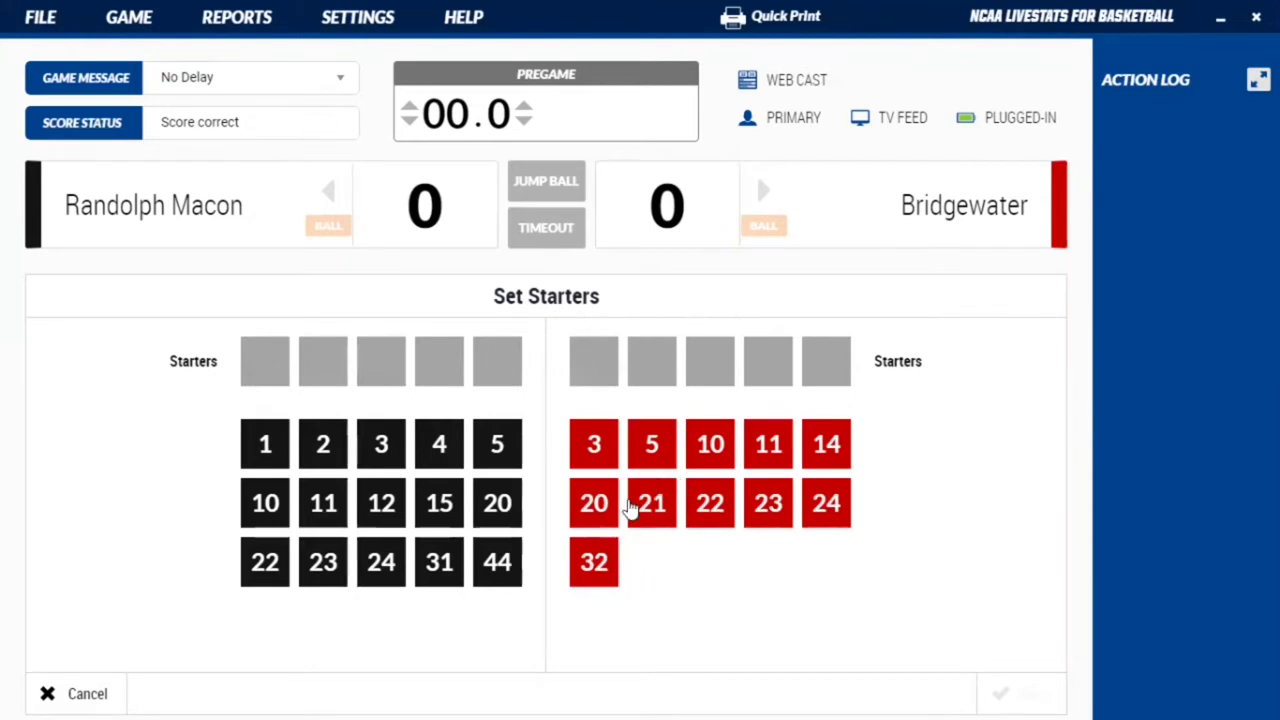
left_click(590, 560)
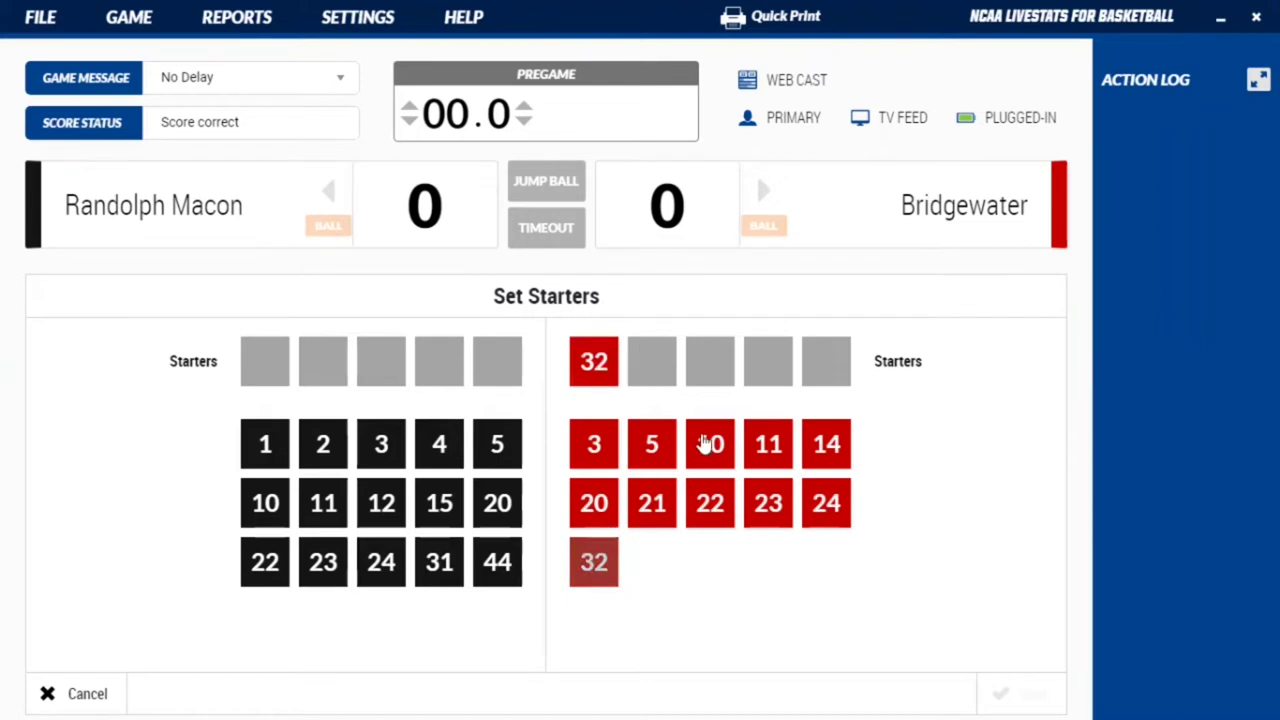
left_click(648, 501)
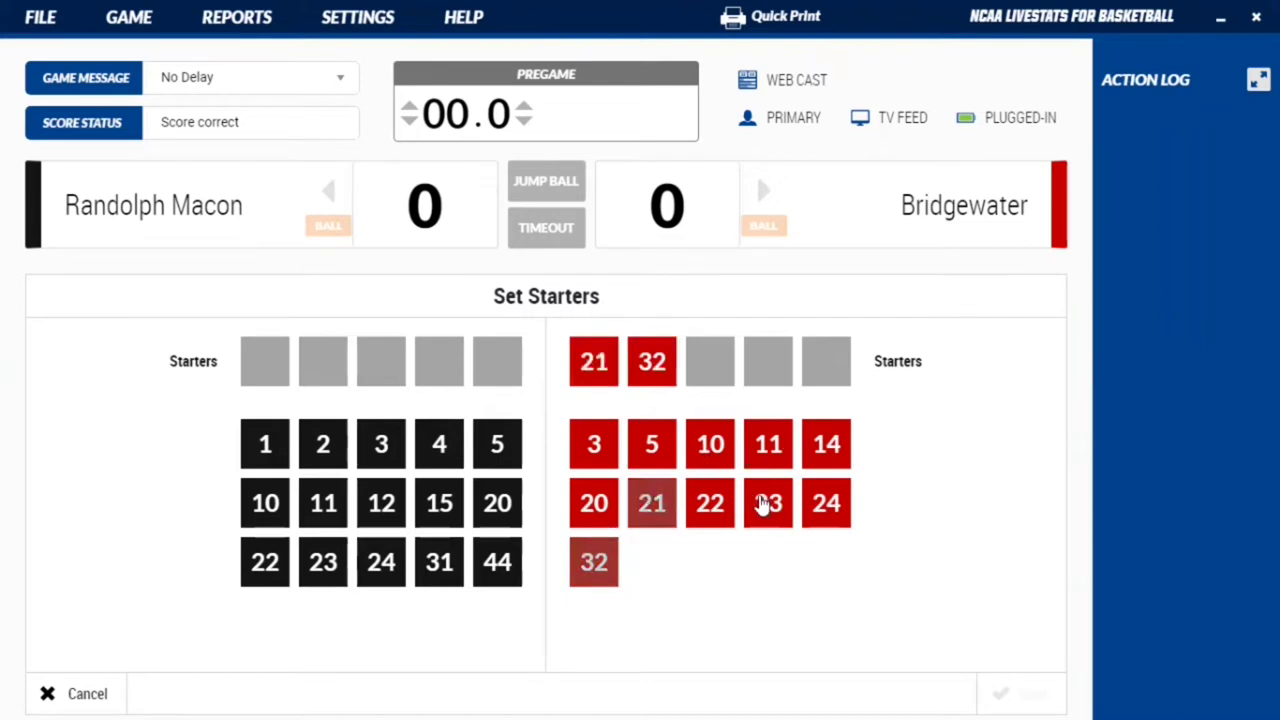
left_click(713, 513)
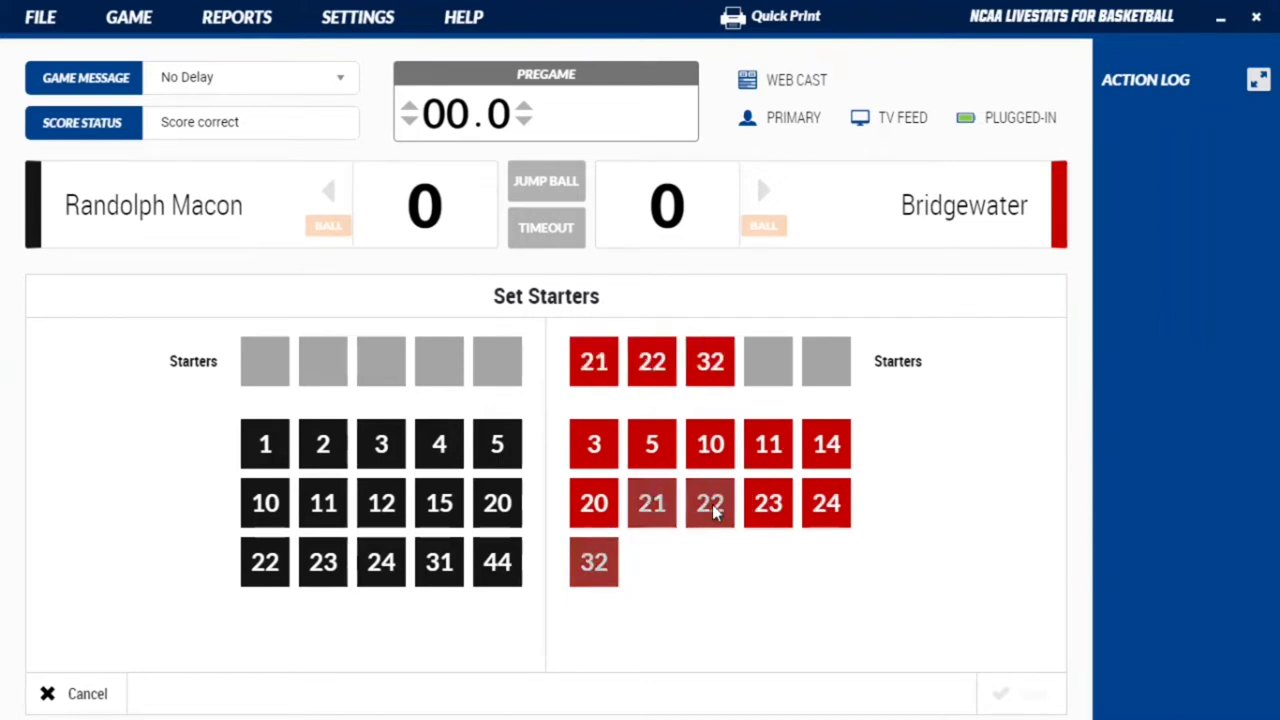
left_click(651, 447)
left_click(602, 452)
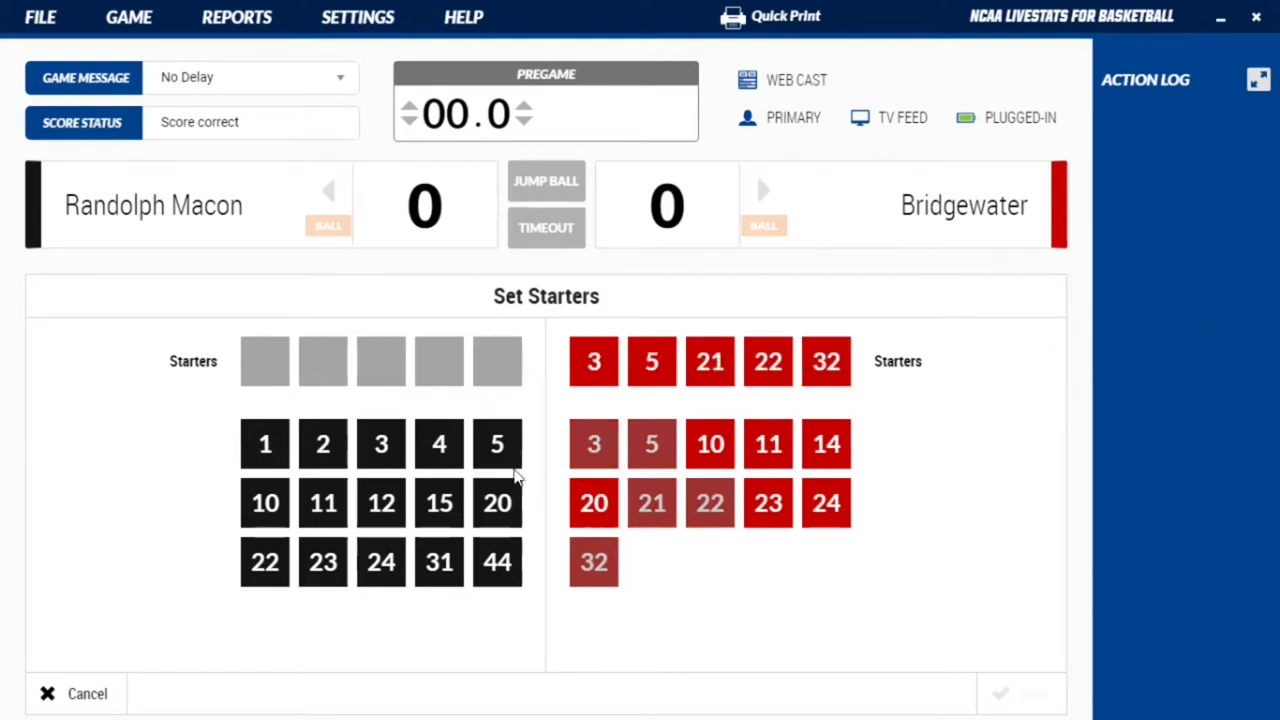
Set Randolph Macon's five starters to players 5, 10, 22, 23 and 31, and save both lineups.
left_click(323, 565)
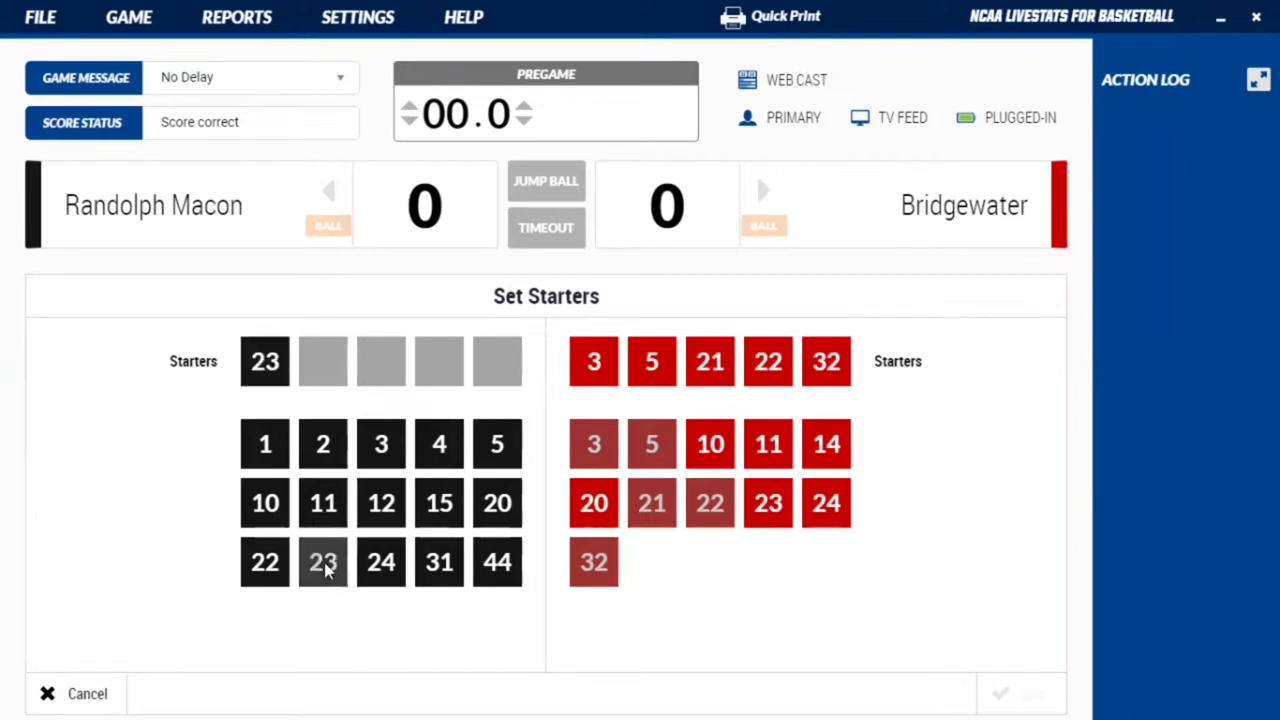
left_click(503, 445)
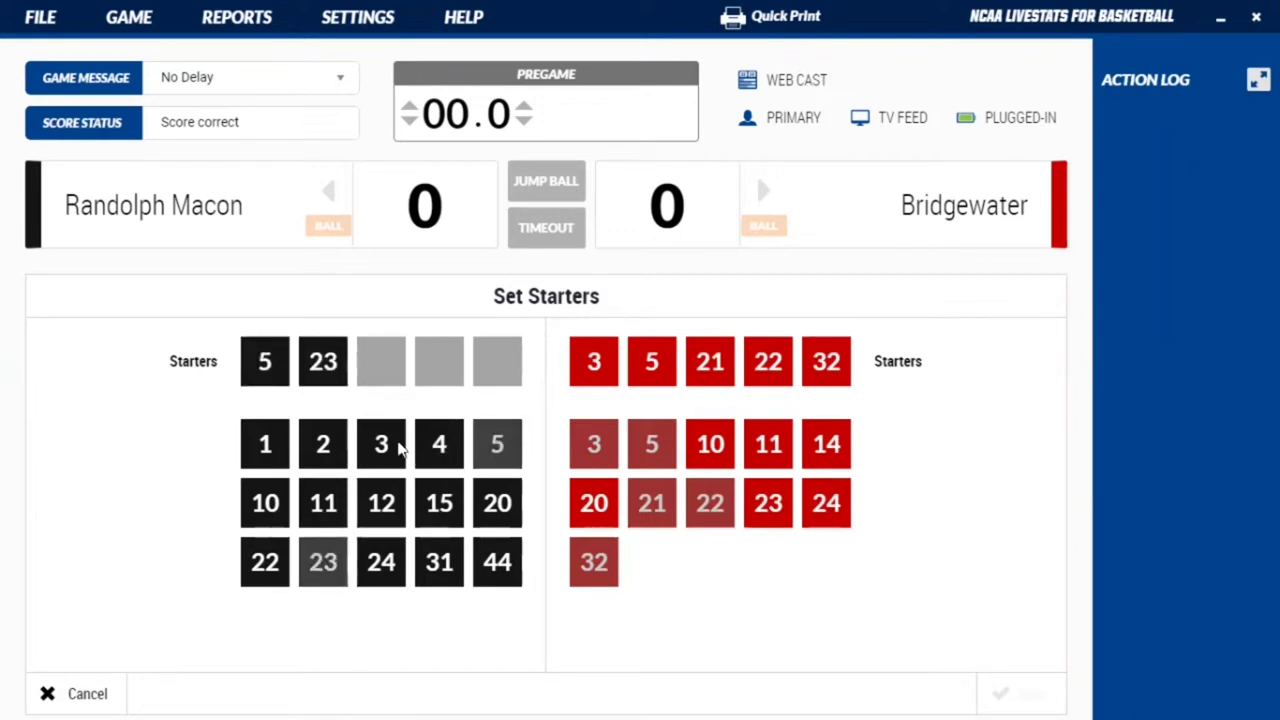
left_click(285, 565)
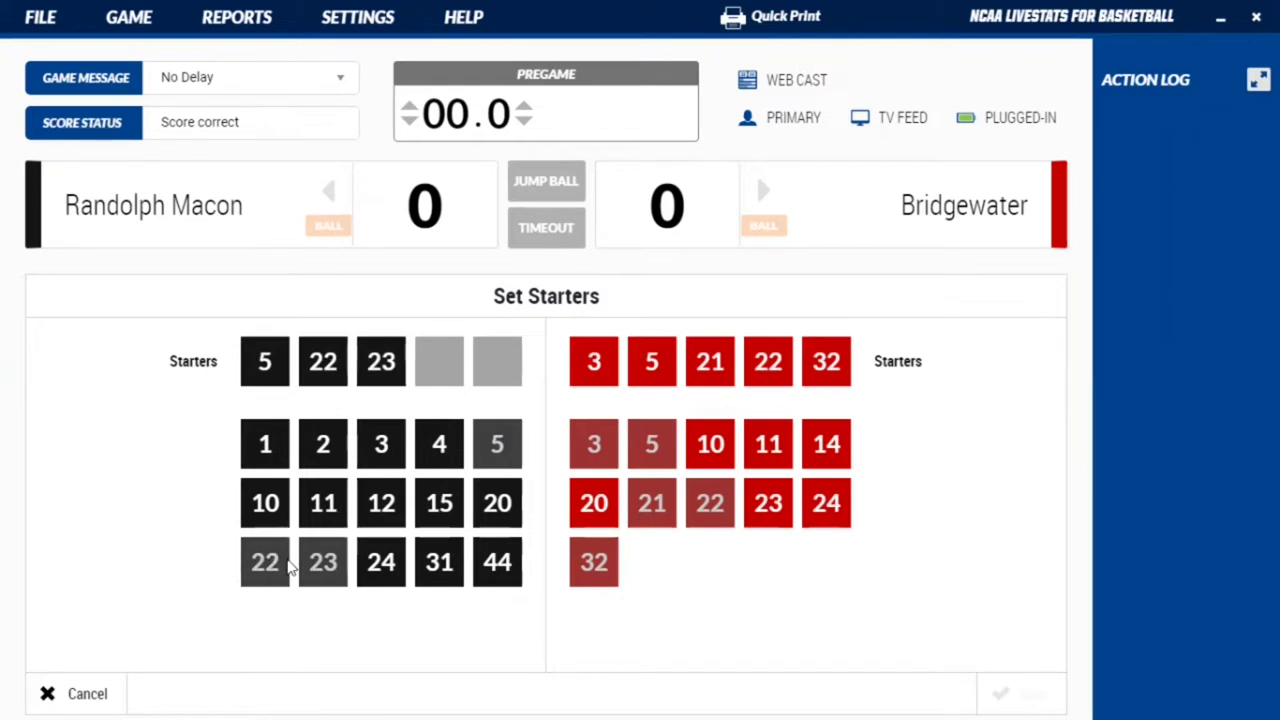
left_click(268, 500)
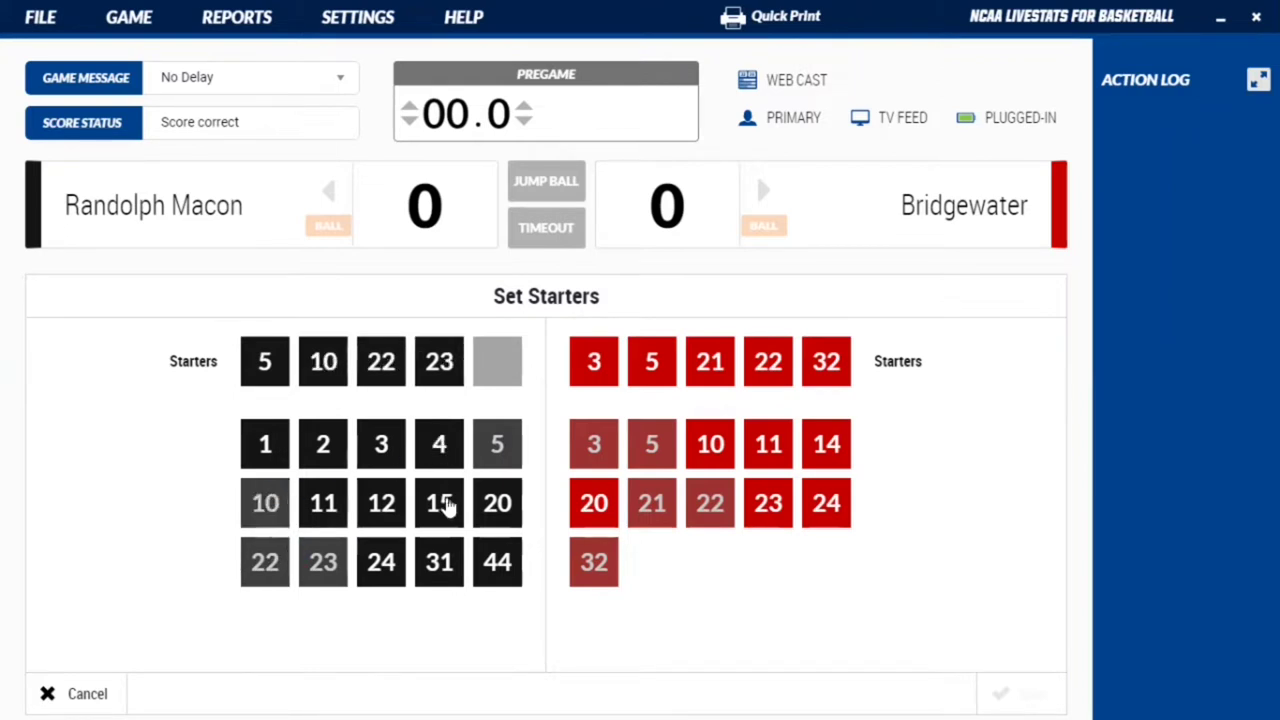
left_click(438, 562)
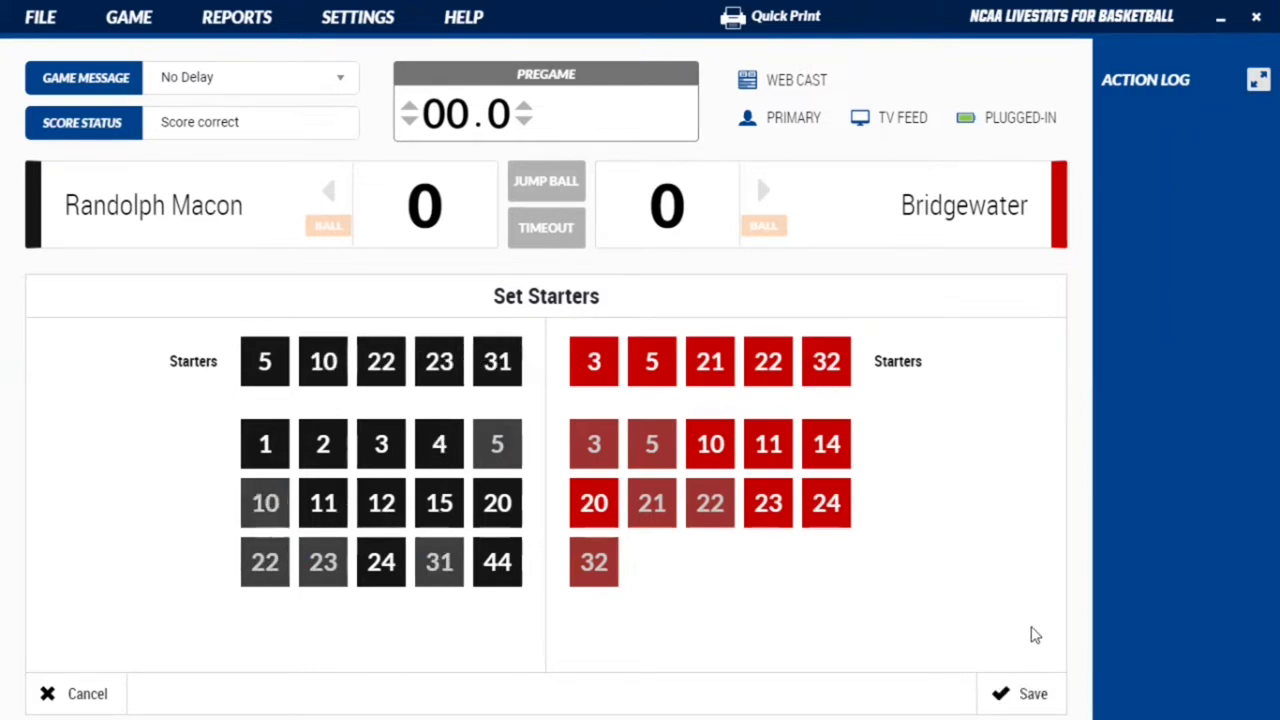
left_click(1033, 694)
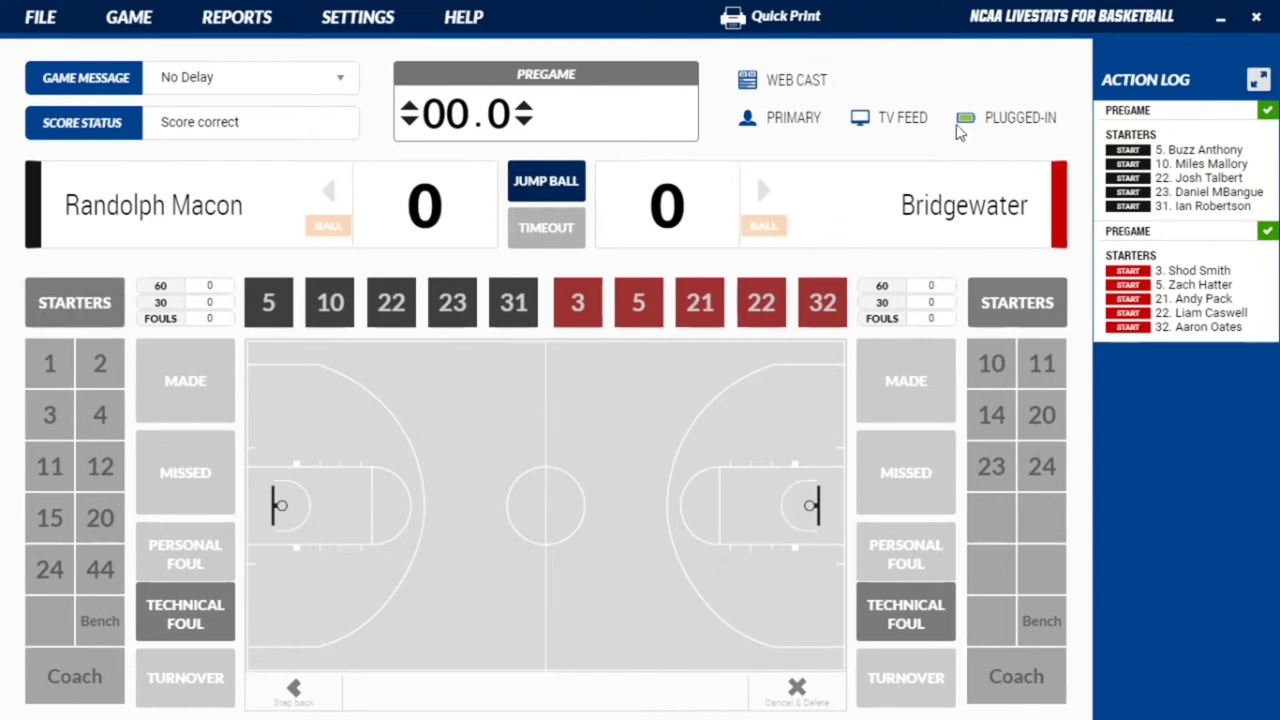
Record the opening jump ball between Randolph Macon 10 and Bridgewater 32, starting the clock and giving Randolph Macon the recovery.
left_click(549, 183)
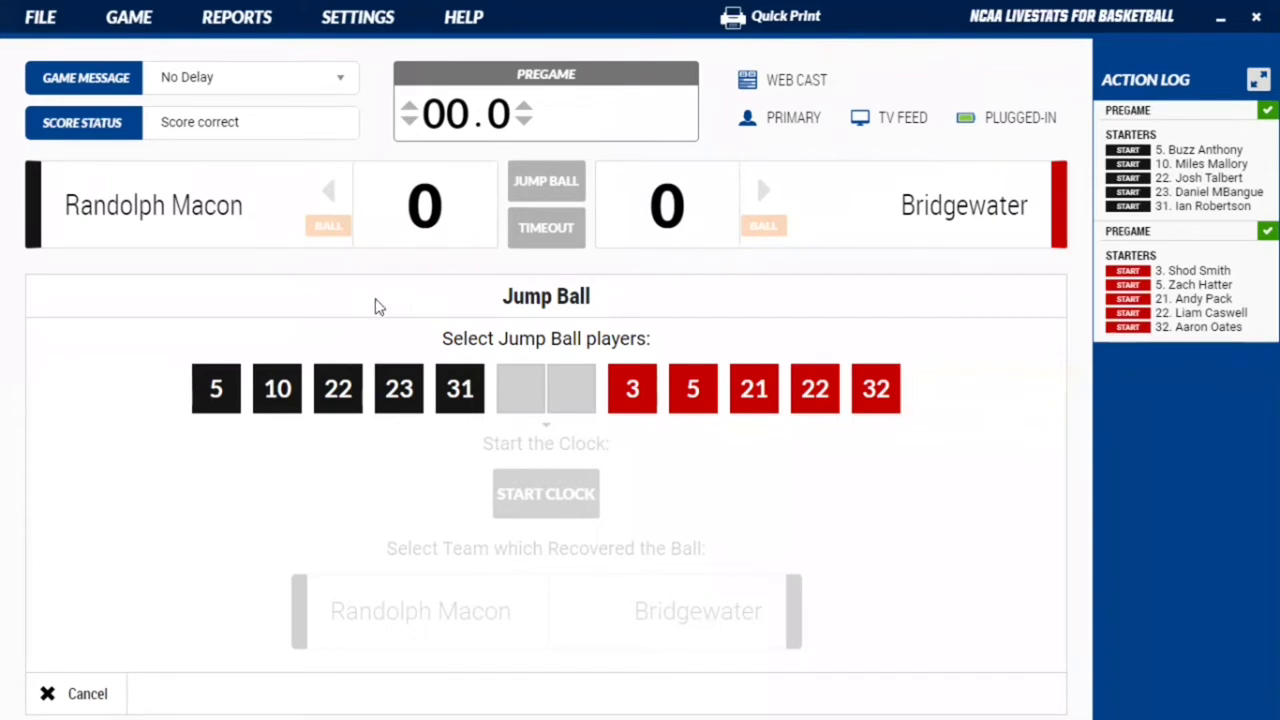
left_click(868, 410)
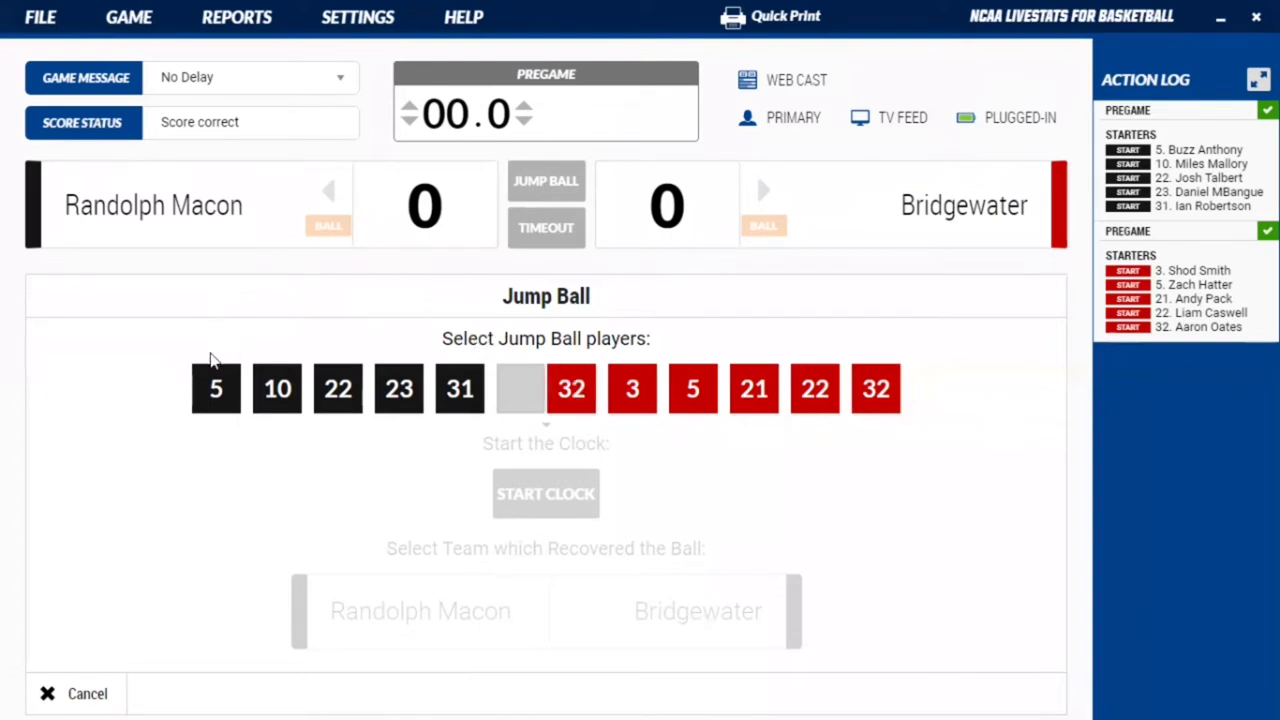
left_click(276, 392)
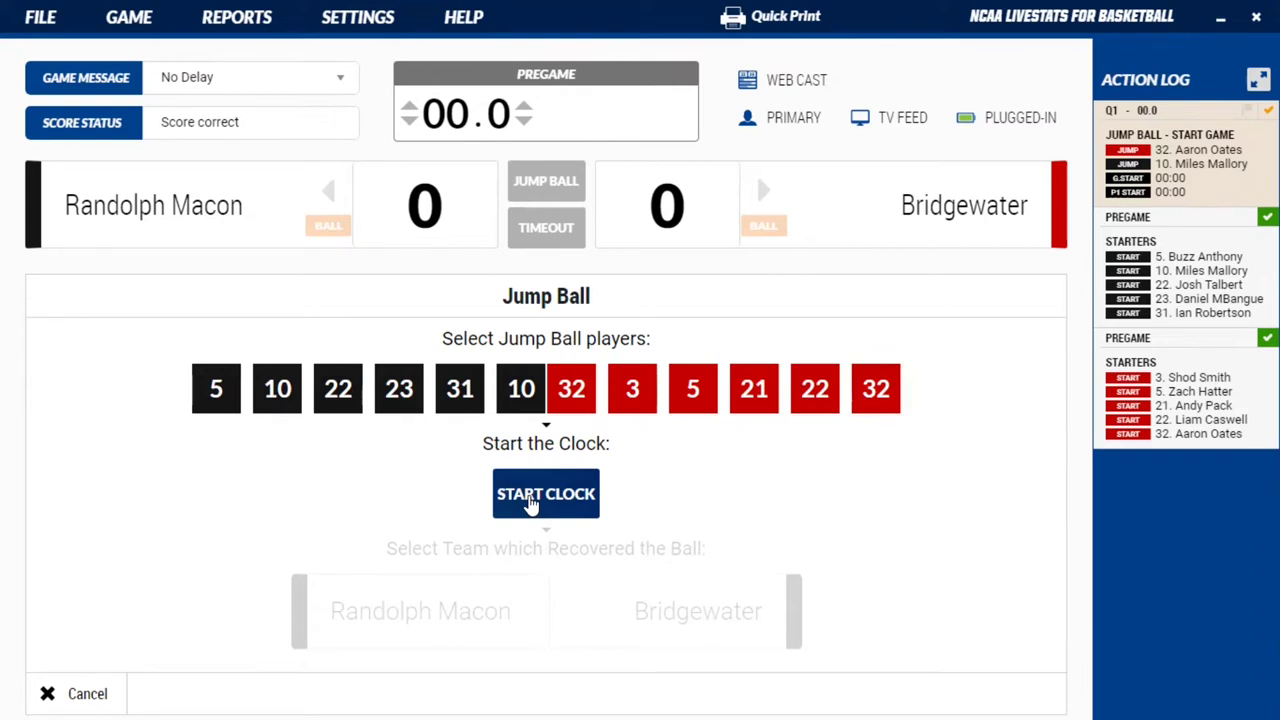
left_click(530, 505)
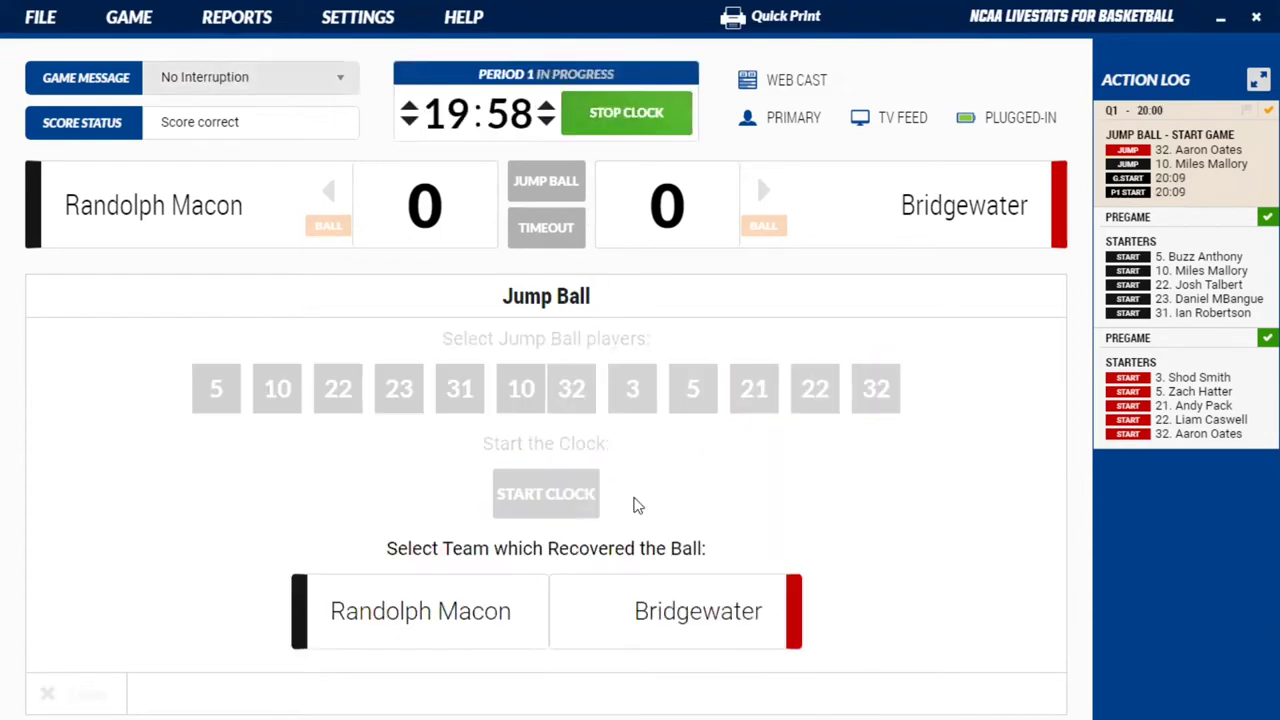
left_click(476, 620)
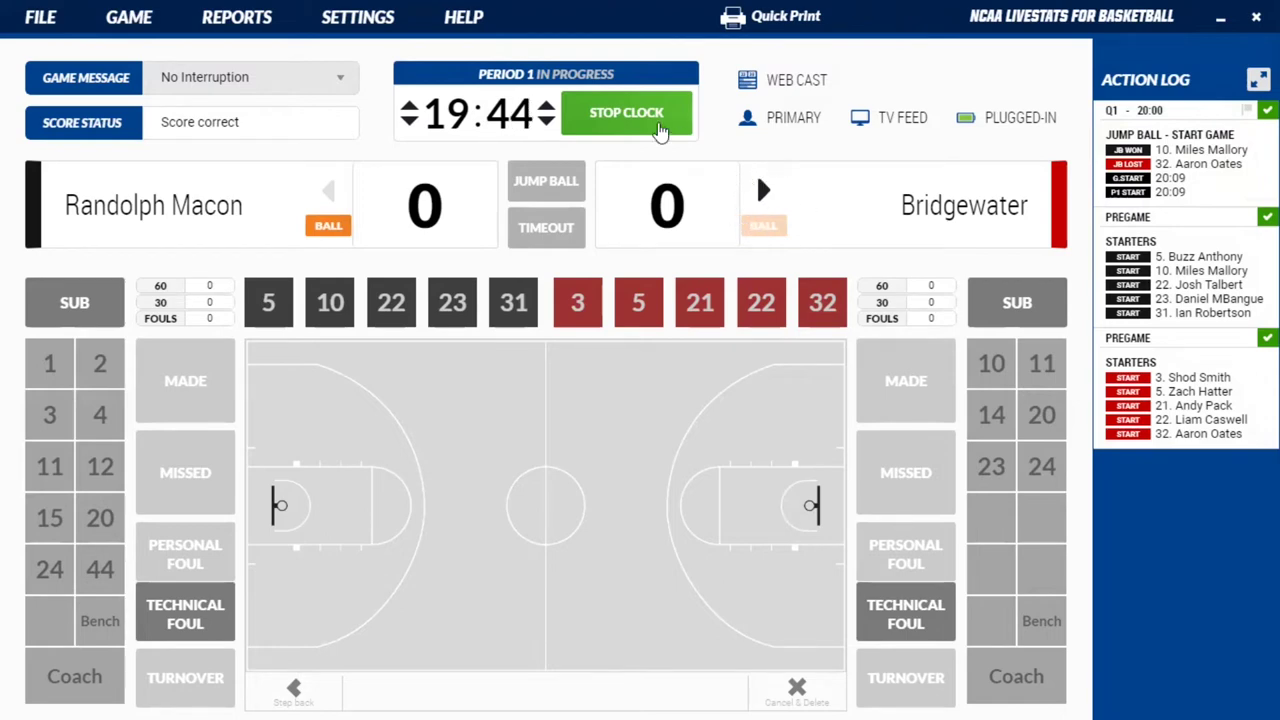
Stop the running game clock and restart it.
key("space")
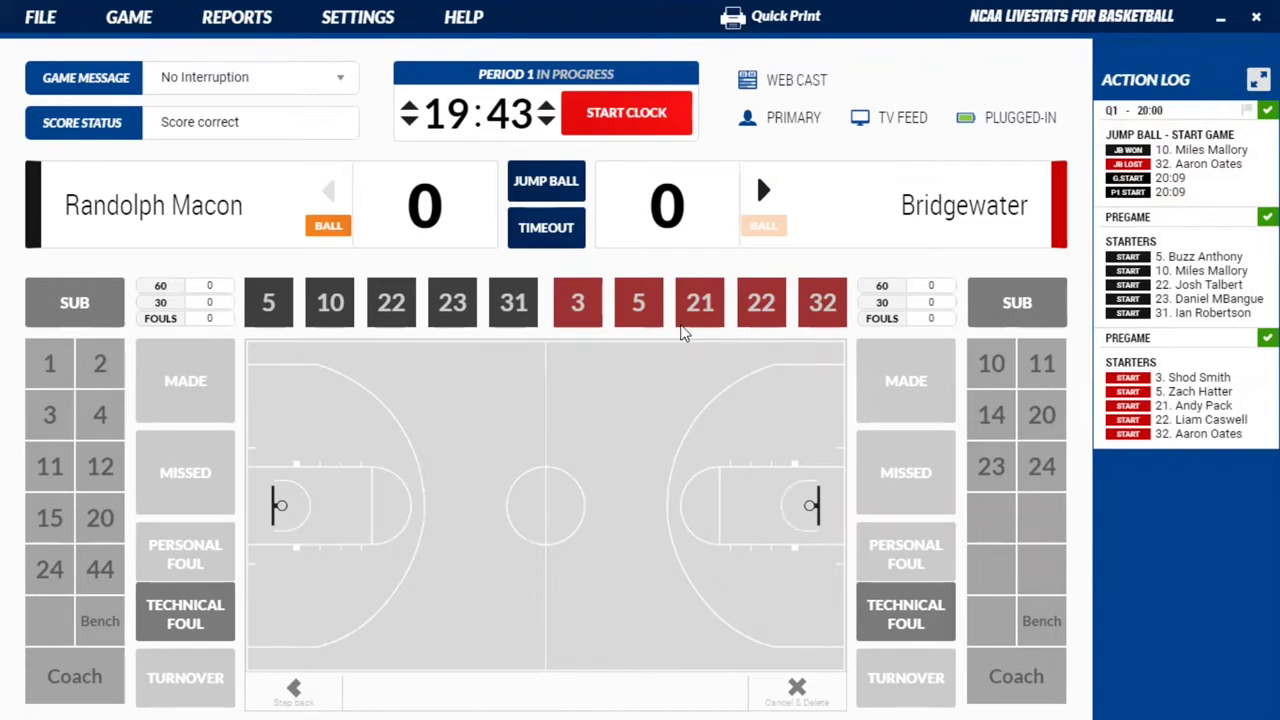
left_click(617, 122)
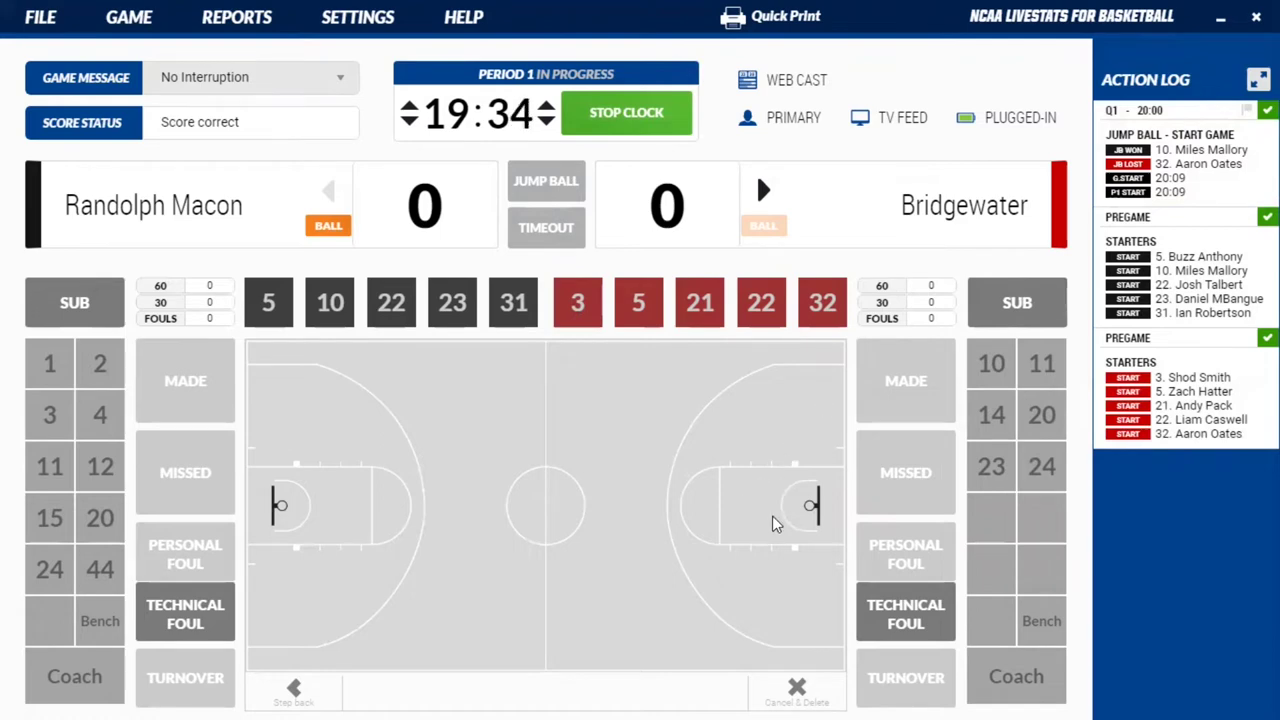
Record a made jump shot by Randolph Macon 5 from the free-throw corner at the court's right end, with no assist.
left_click(714, 538)
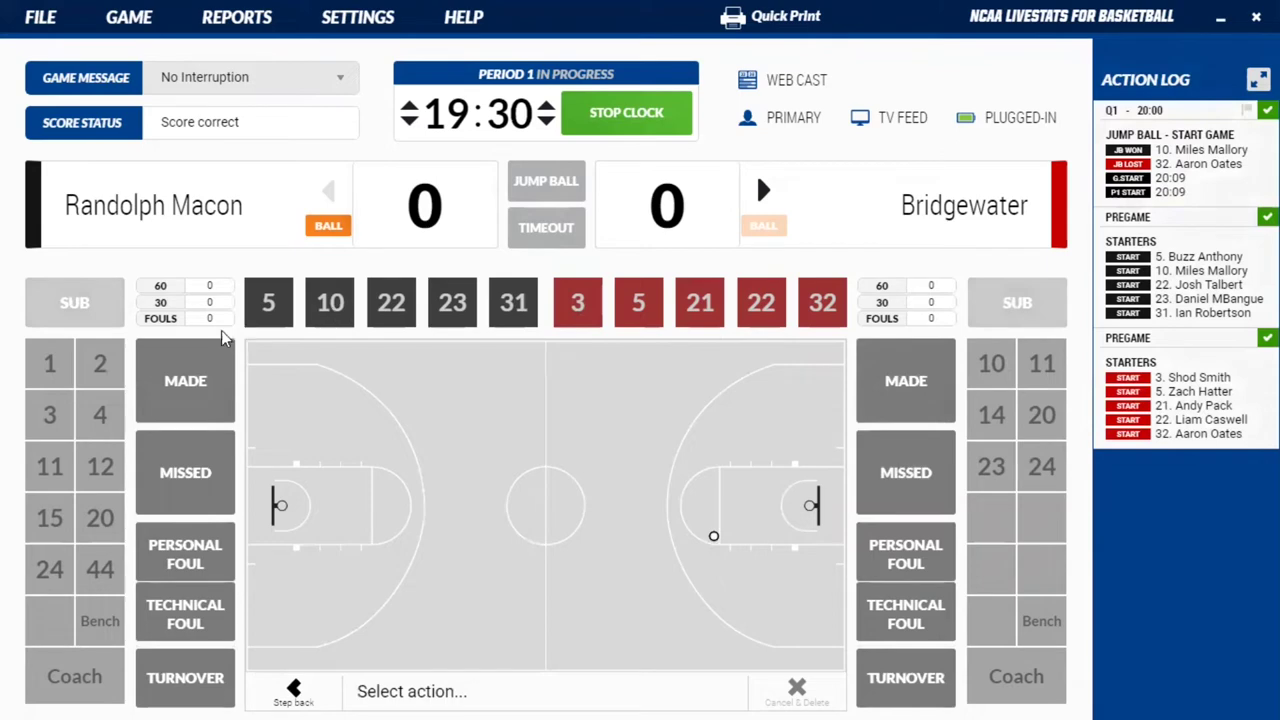
left_click(200, 386)
left_click(270, 312)
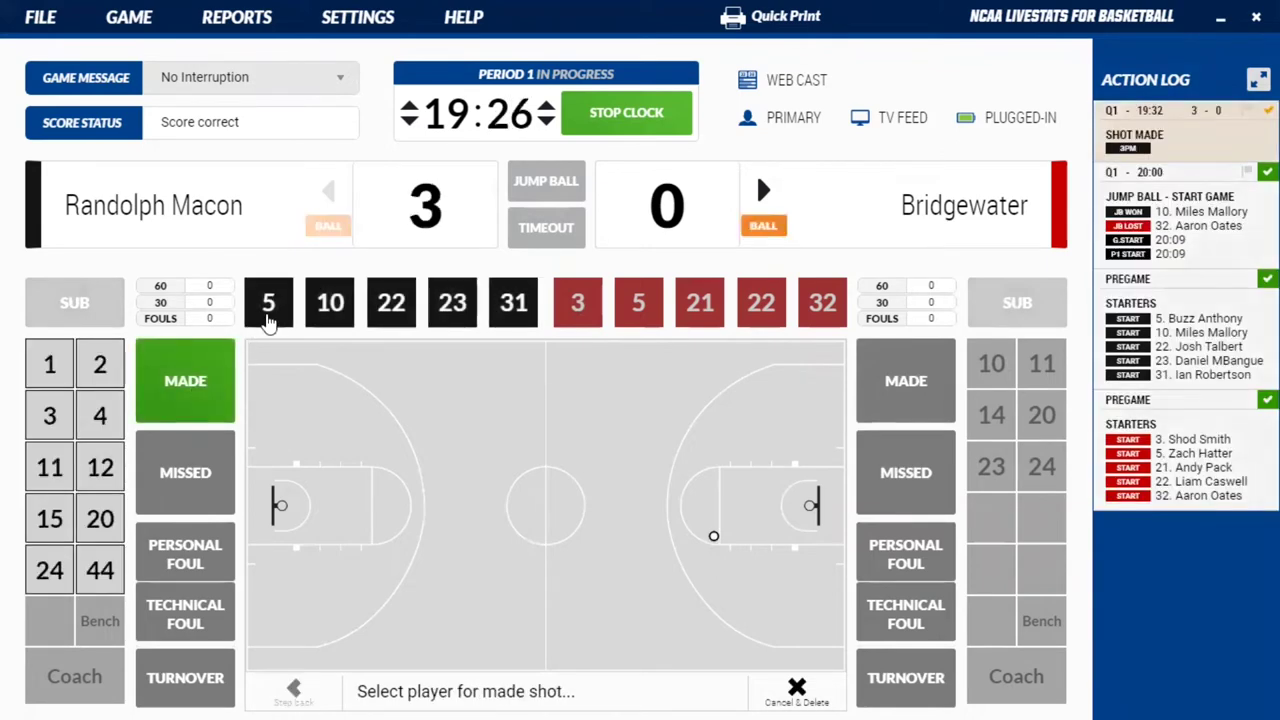
left_click(268, 318)
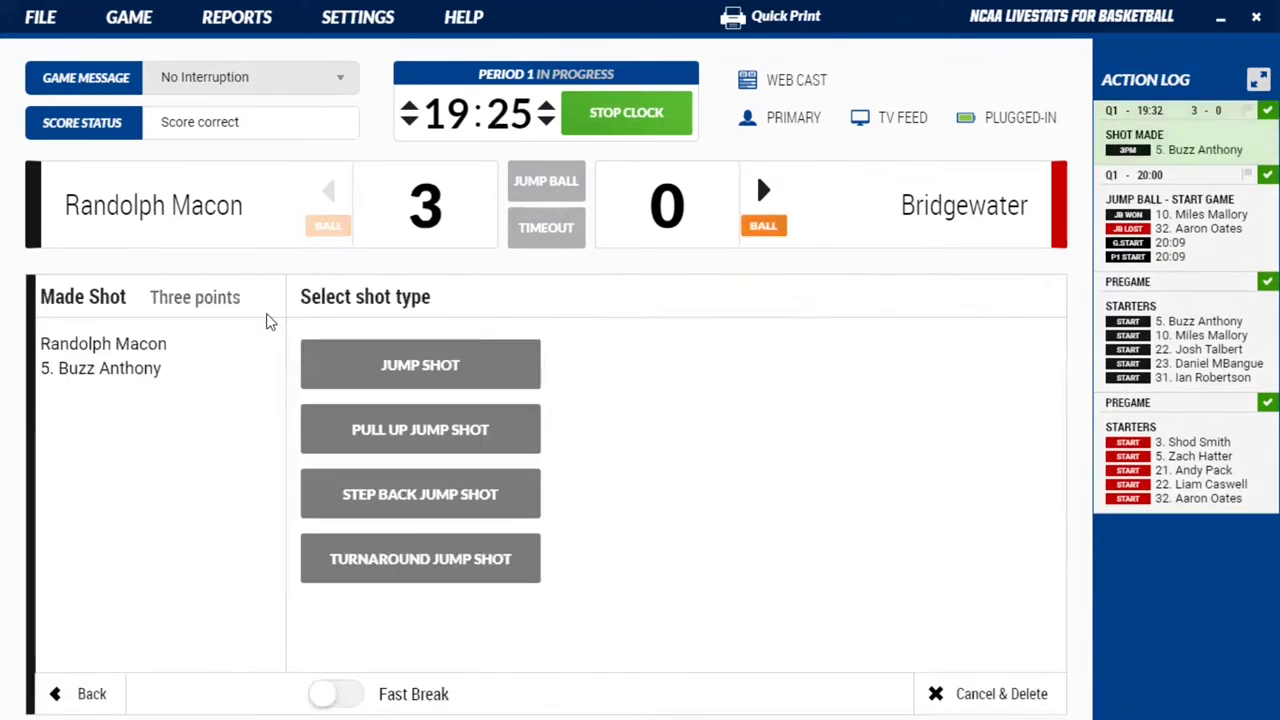
left_click(338, 372)
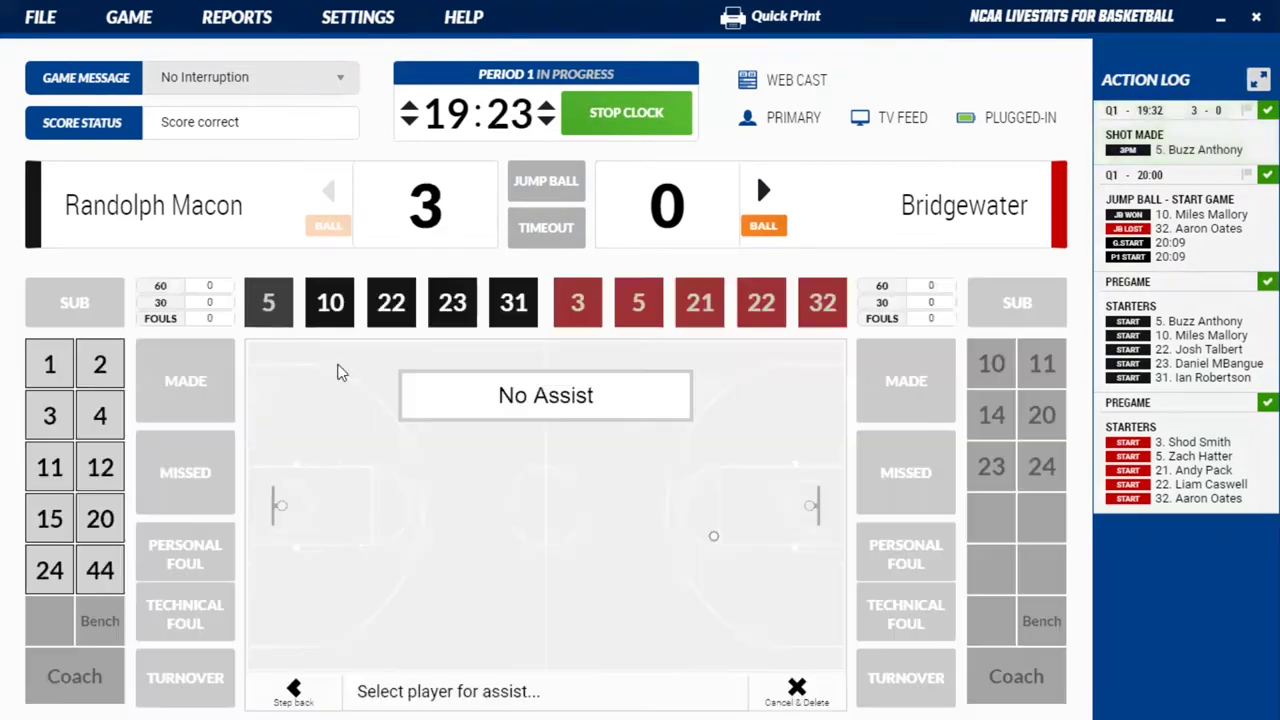
left_click(443, 402)
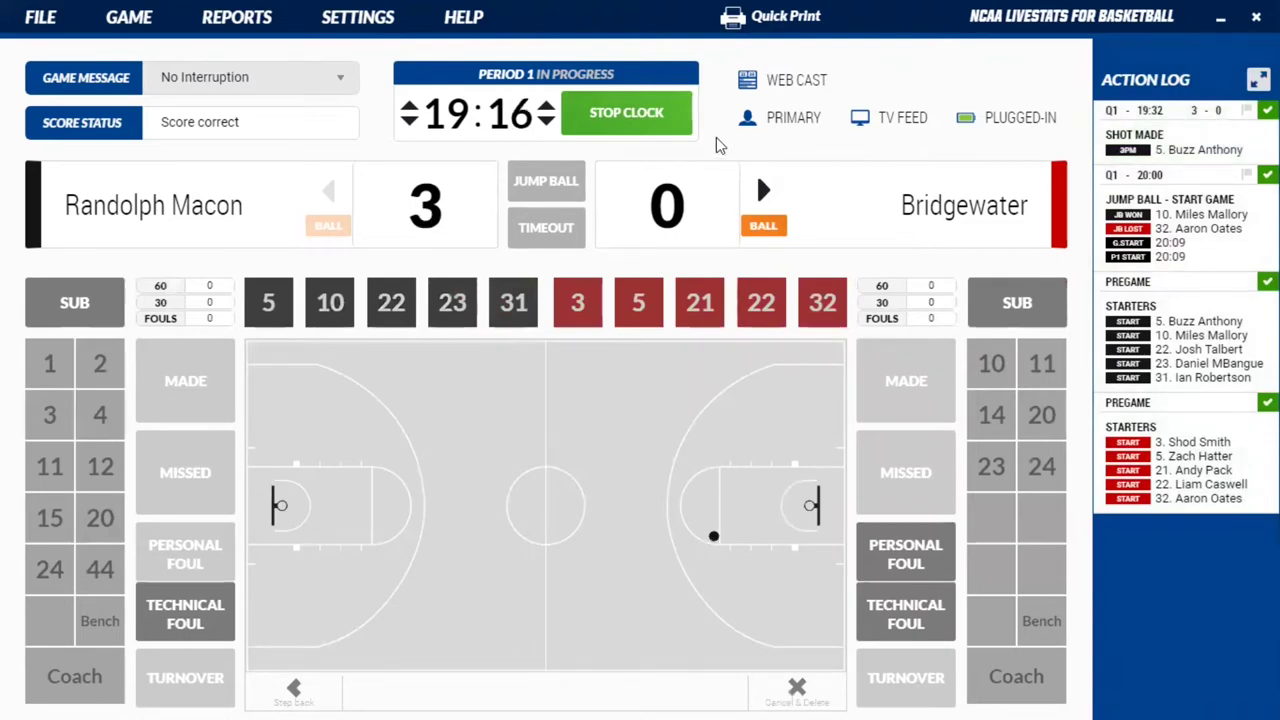
Toggle the game clock off and on, leaving it stopped.
left_click(660, 127)
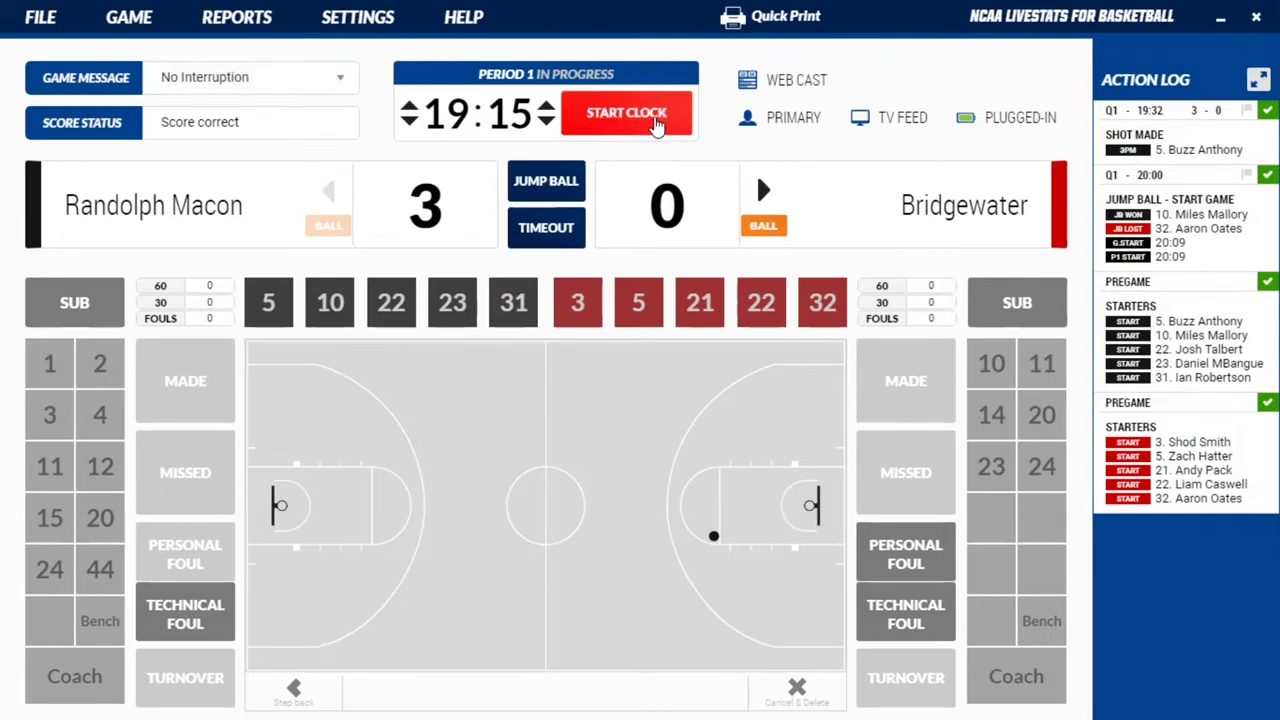
left_click(656, 120)
left_click(656, 124)
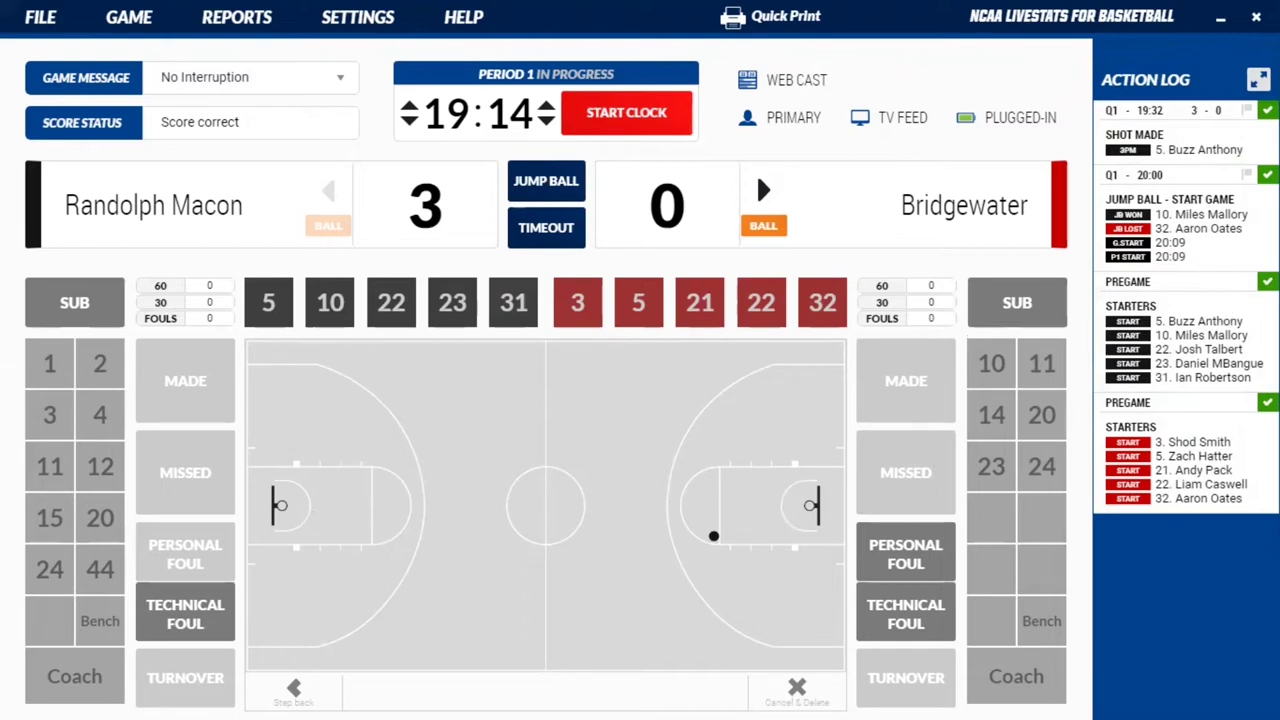
Delete Randolph Macon 5's made three-point shot from the action log.
left_click(1168, 141)
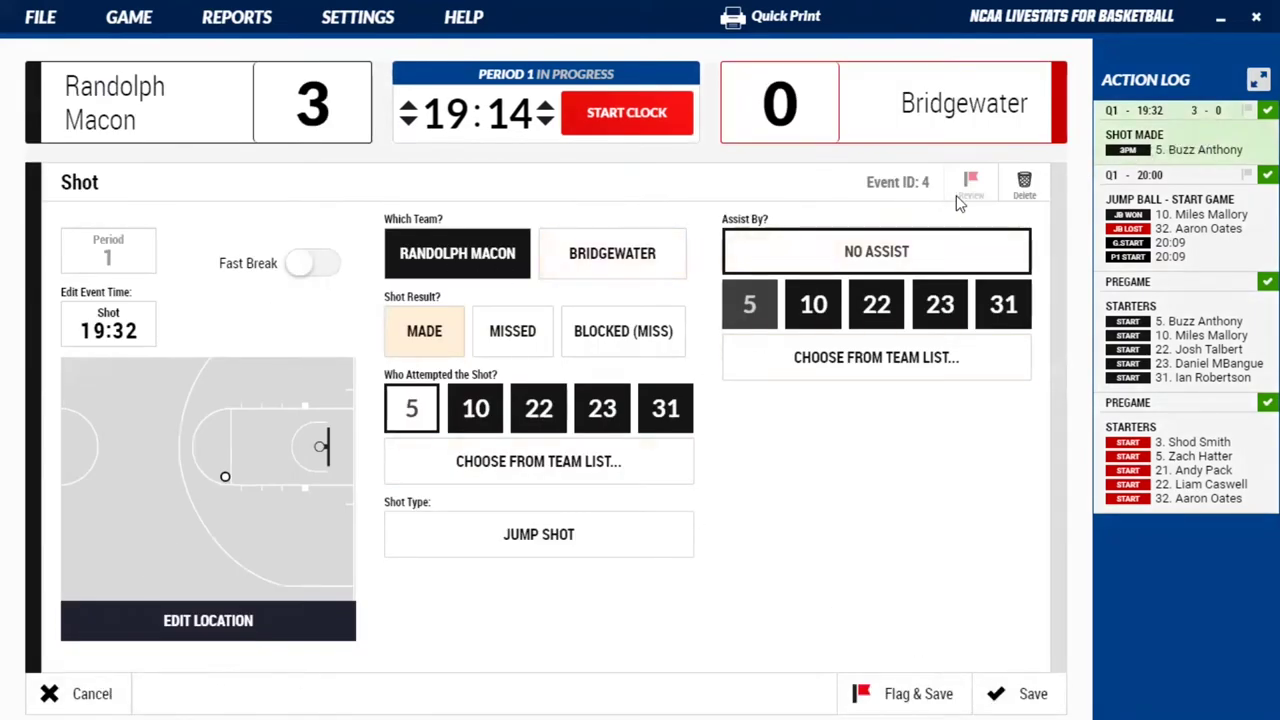
left_click(1023, 187)
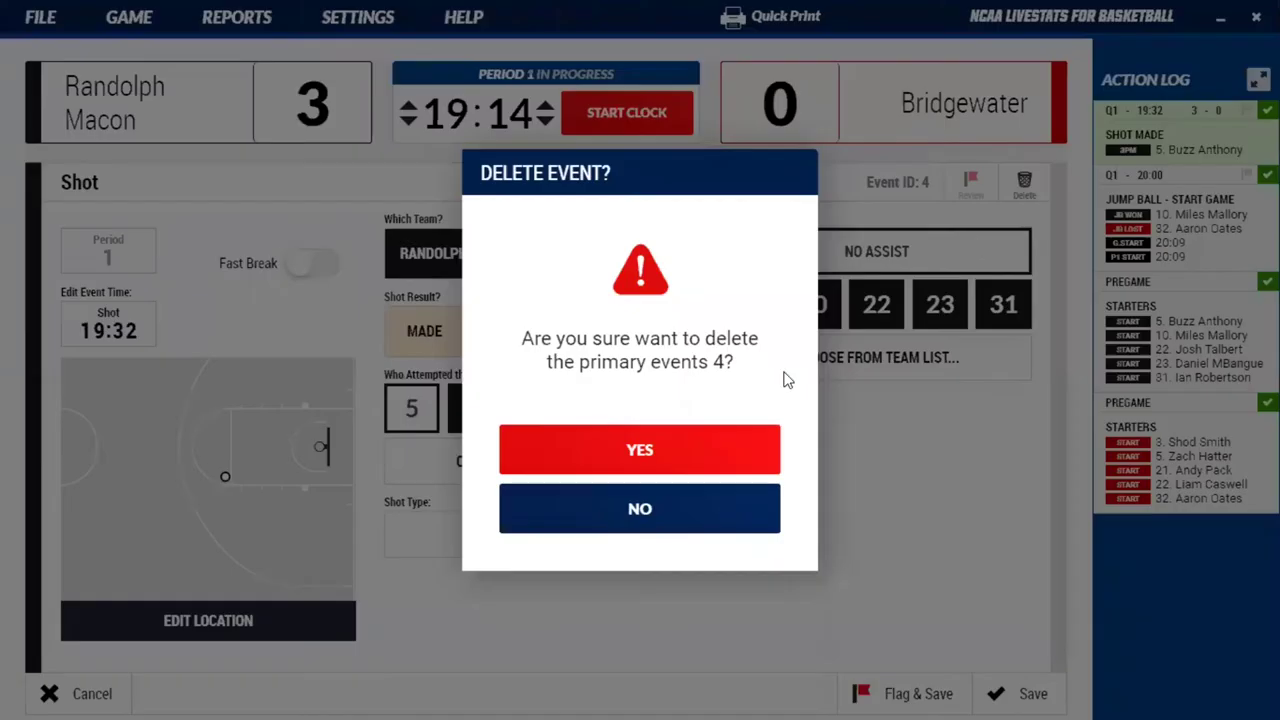
left_click(695, 453)
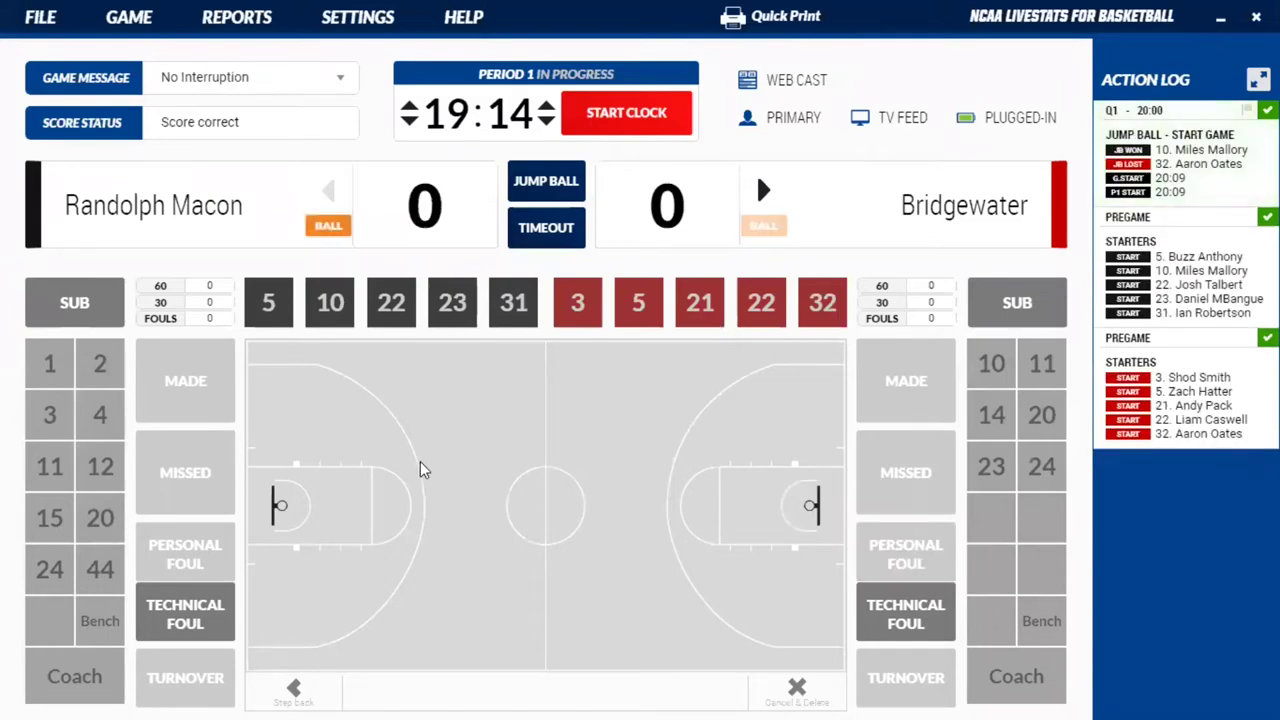
Record a made two-point jump shot by Randolph Macon 5 from the free-throw corner at the court's left end, with no assist.
left_click(367, 537)
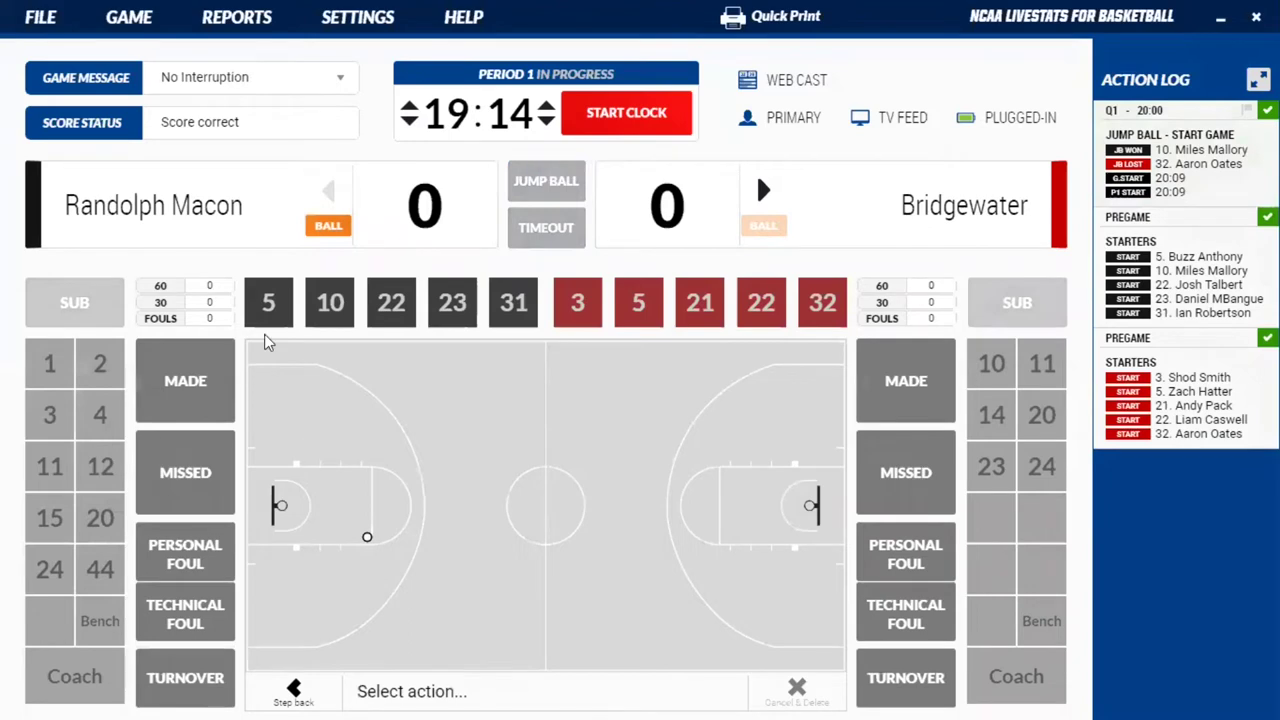
left_click(205, 384)
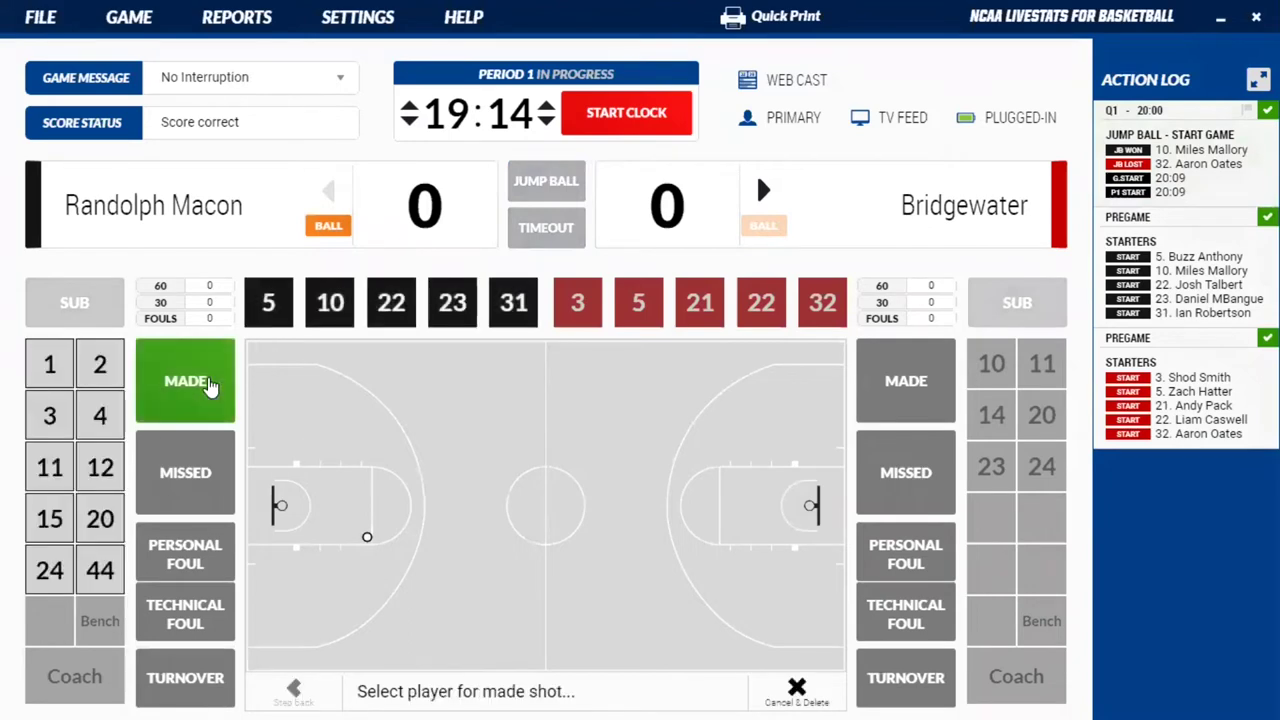
left_click(263, 318)
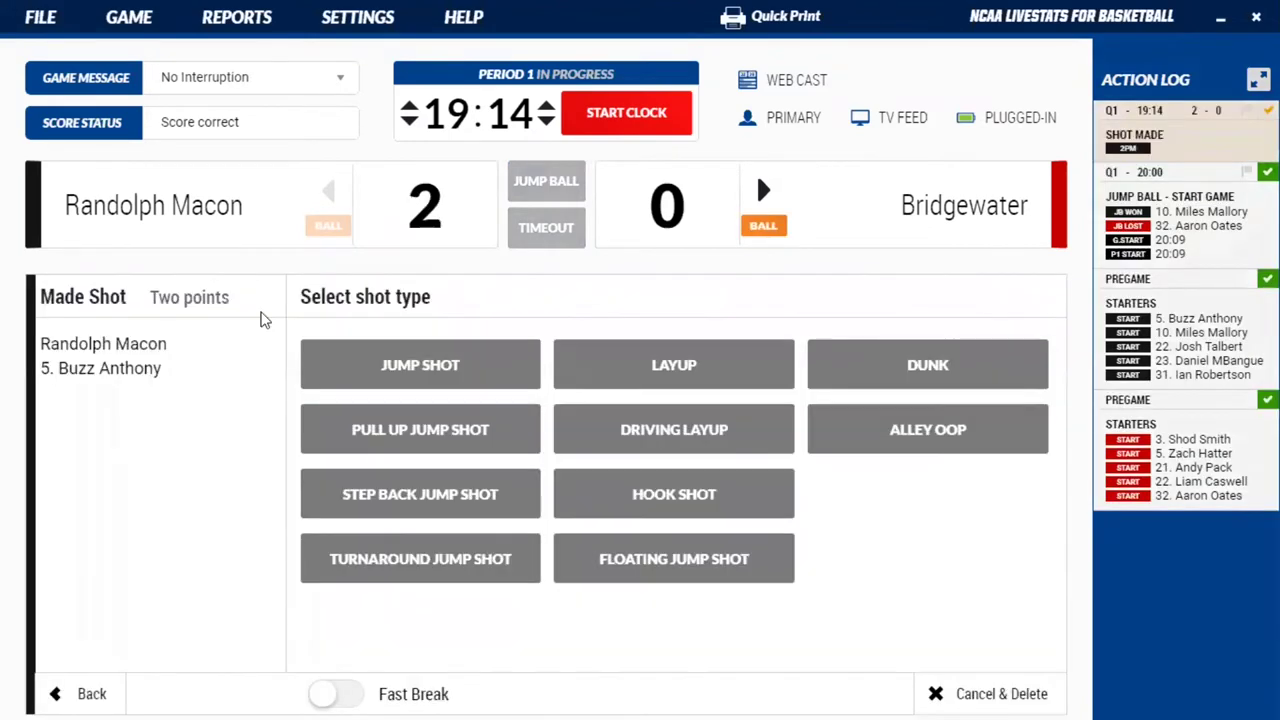
left_click(388, 367)
left_click(460, 404)
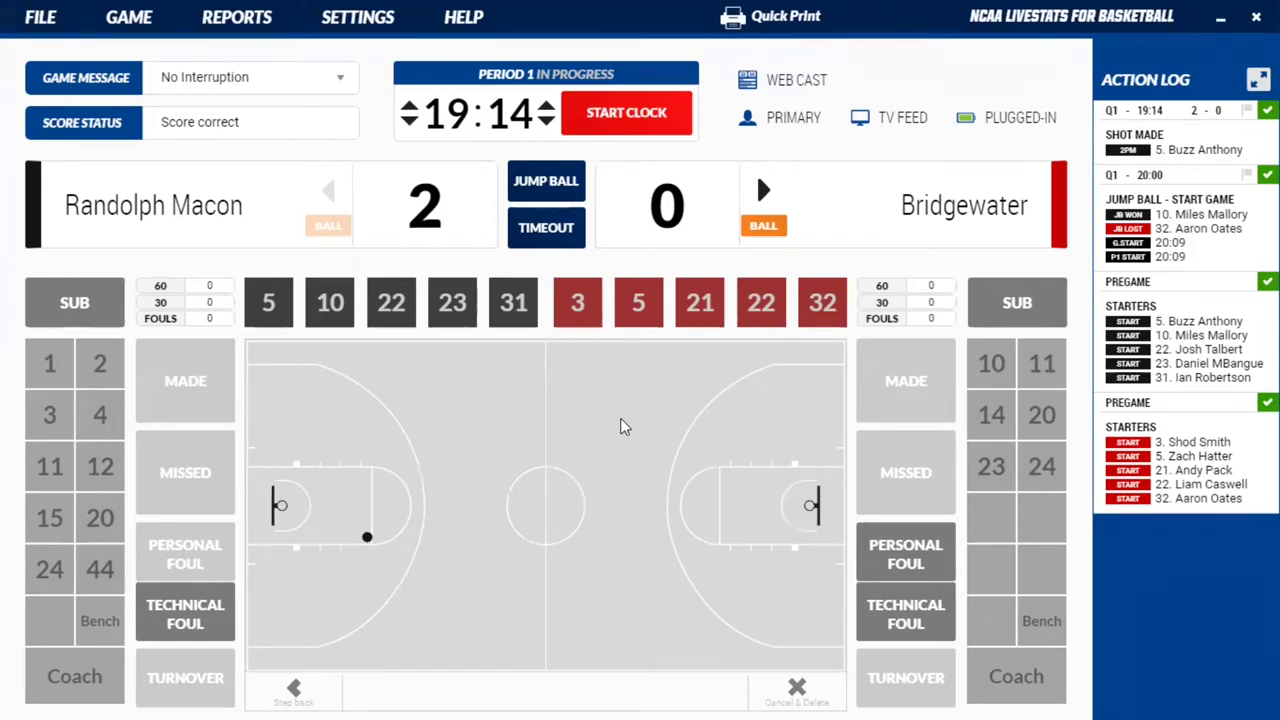
Run the game clock to 19:07, then record a personal foul by Randolph Macon 5, drawn by Bridgewater 5, beside the lane at the court's right end.
key("space")
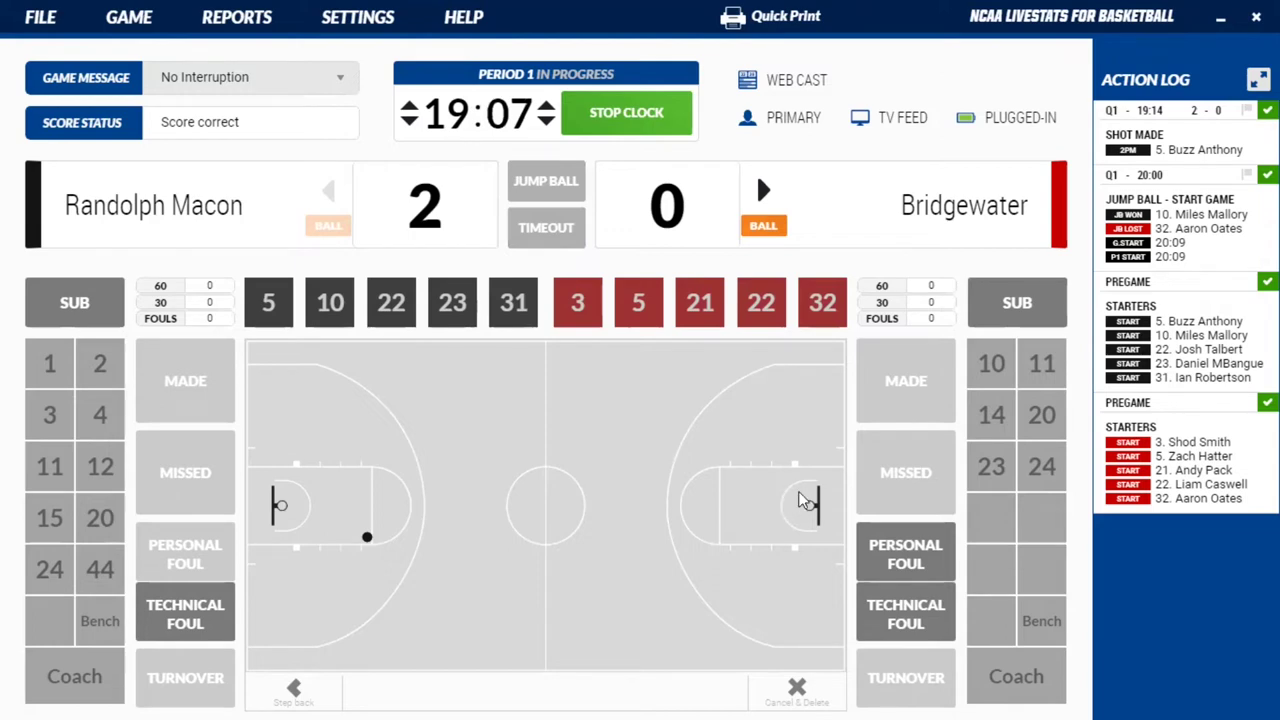
key("space")
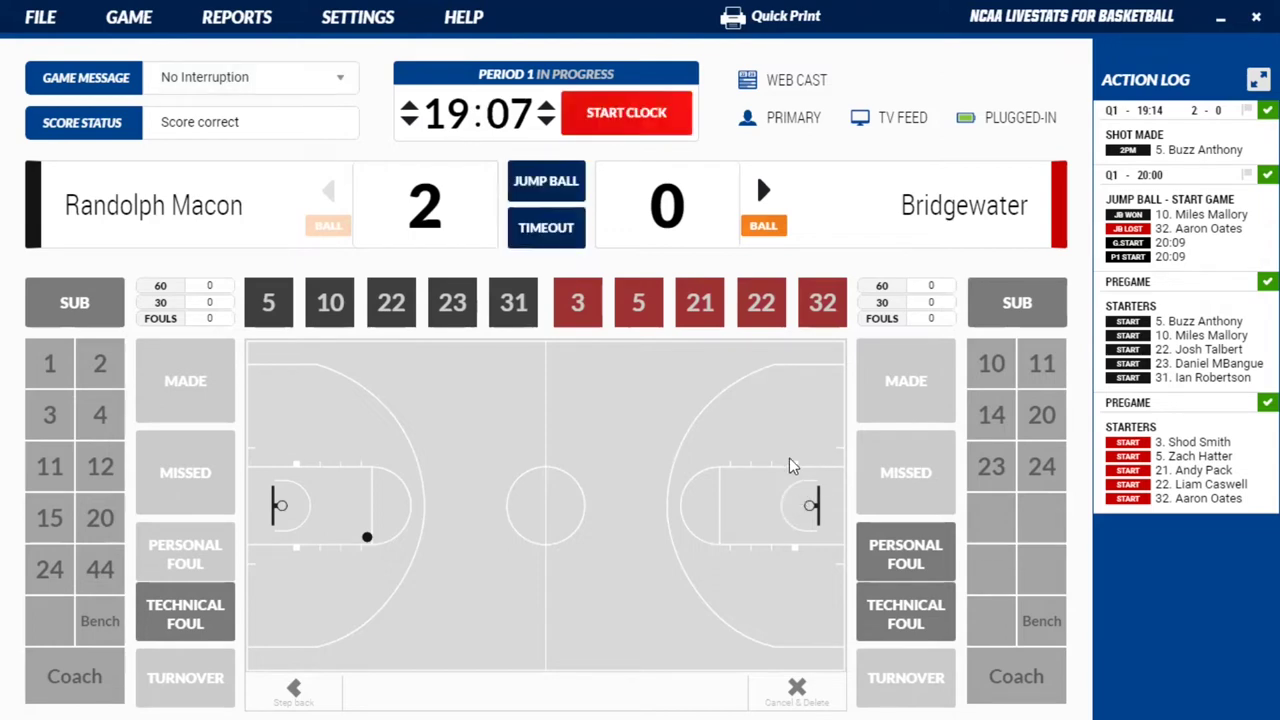
left_click(789, 458)
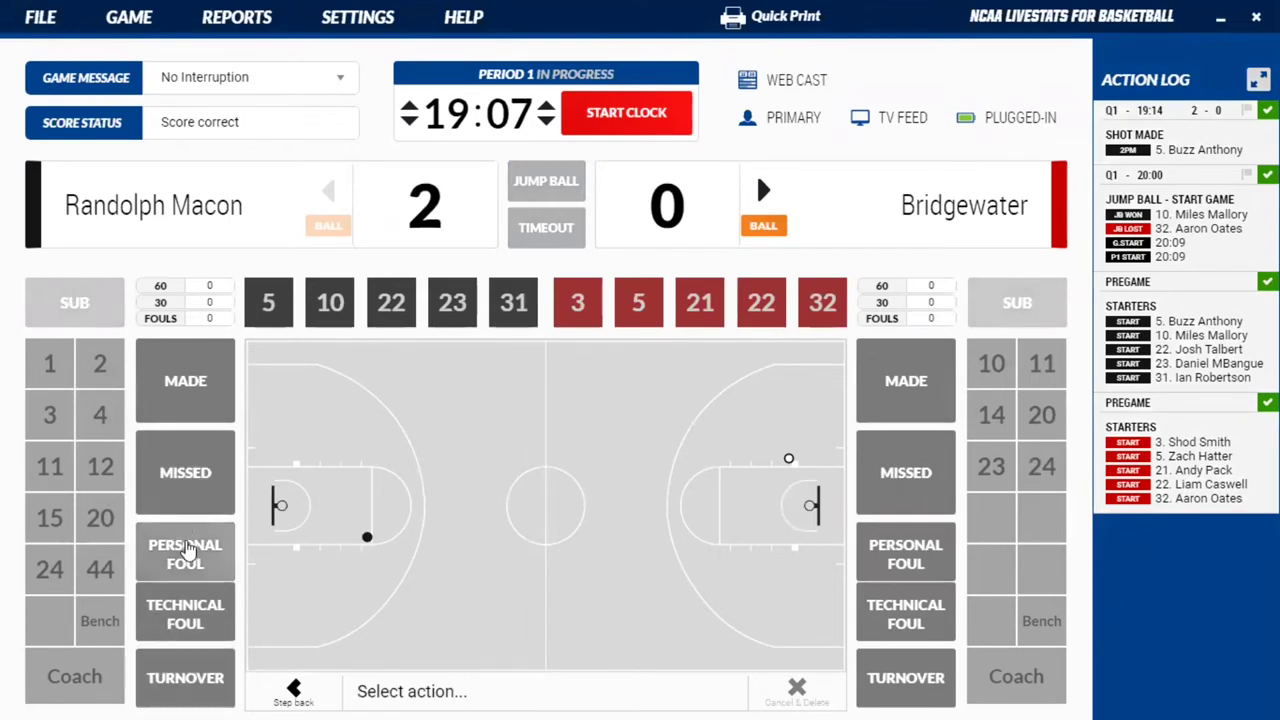
left_click(187, 552)
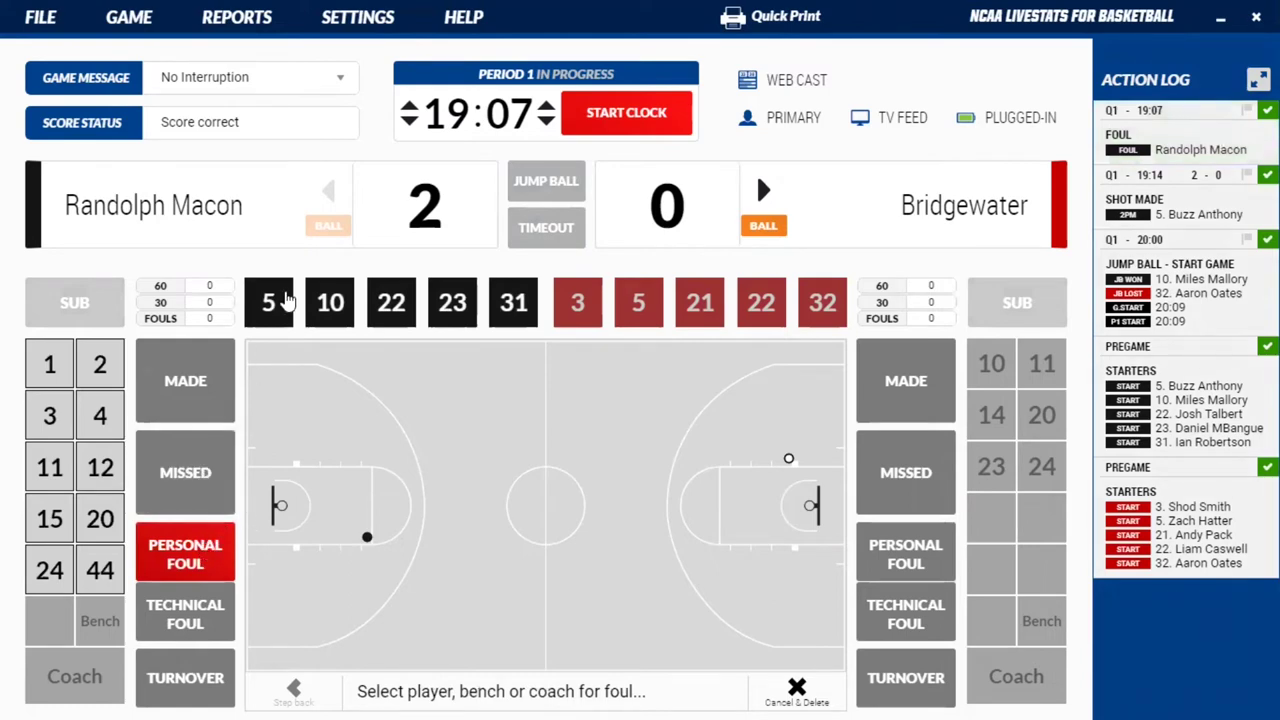
left_click(285, 300)
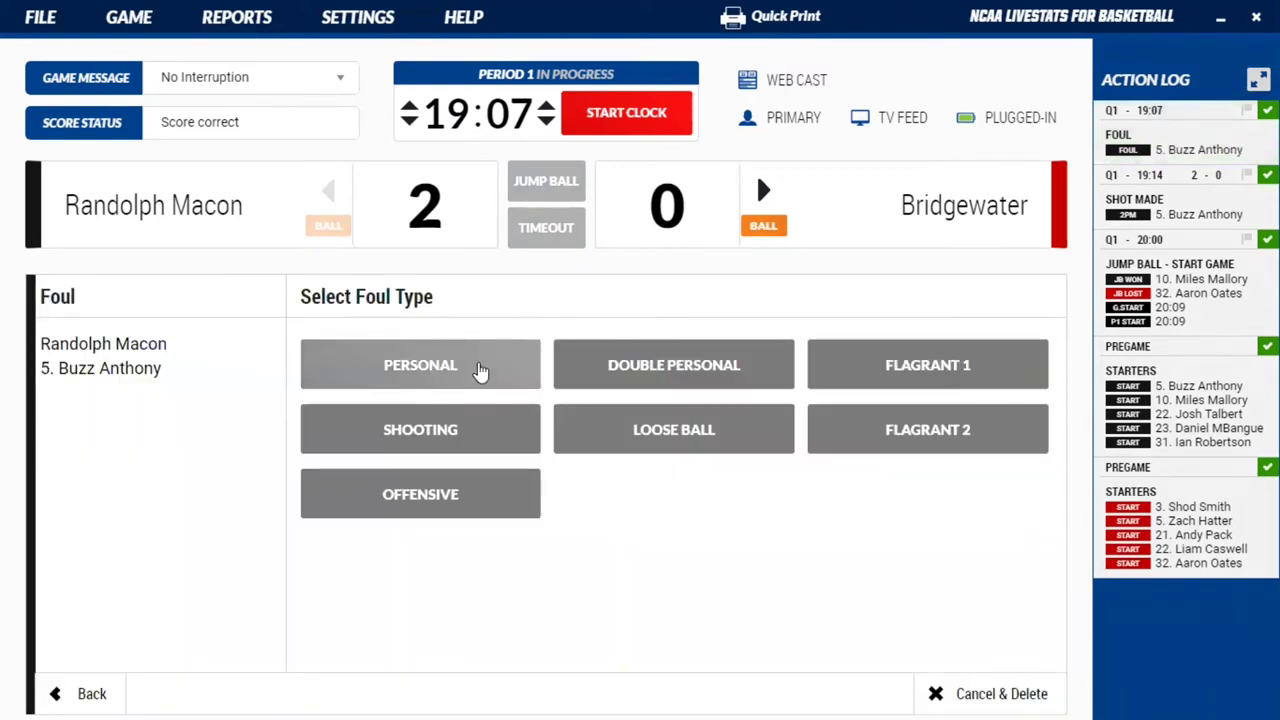
left_click(433, 387)
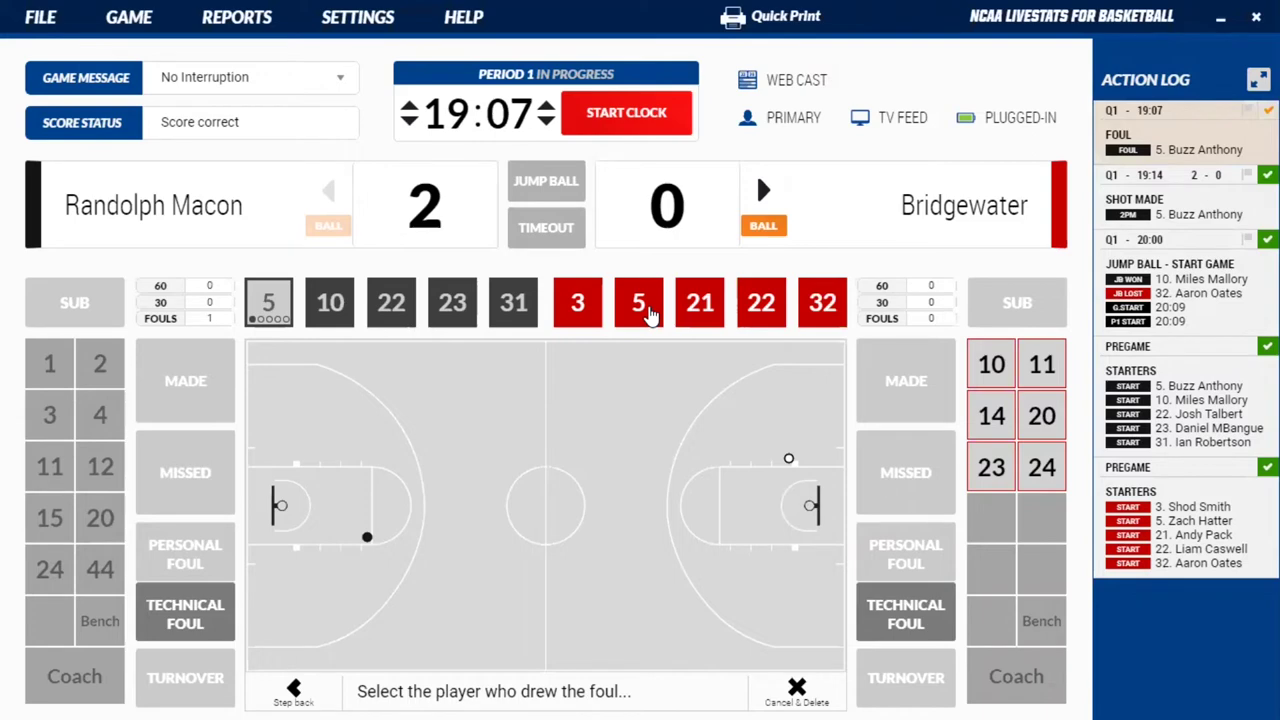
left_click(645, 310)
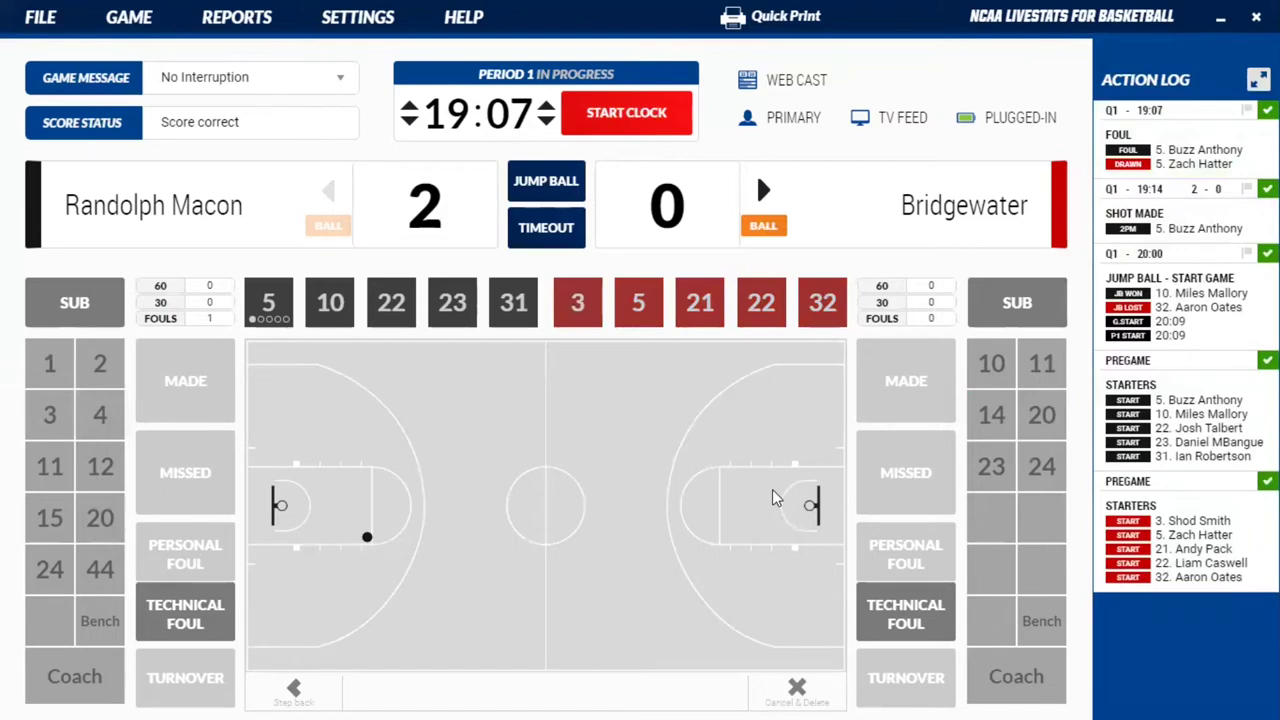
Start the game clock and record a made layup by Bridgewater 21 beside the basket at the court's right end, with no assist.
key("space")
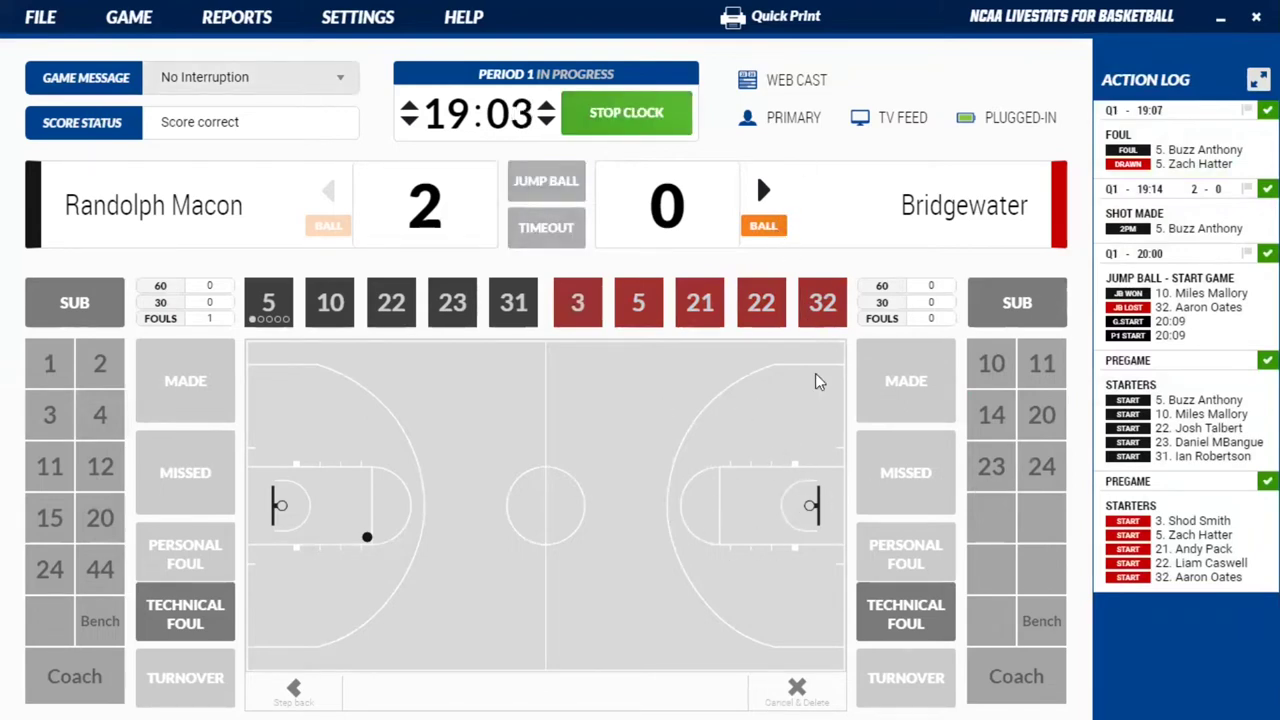
left_click(810, 497)
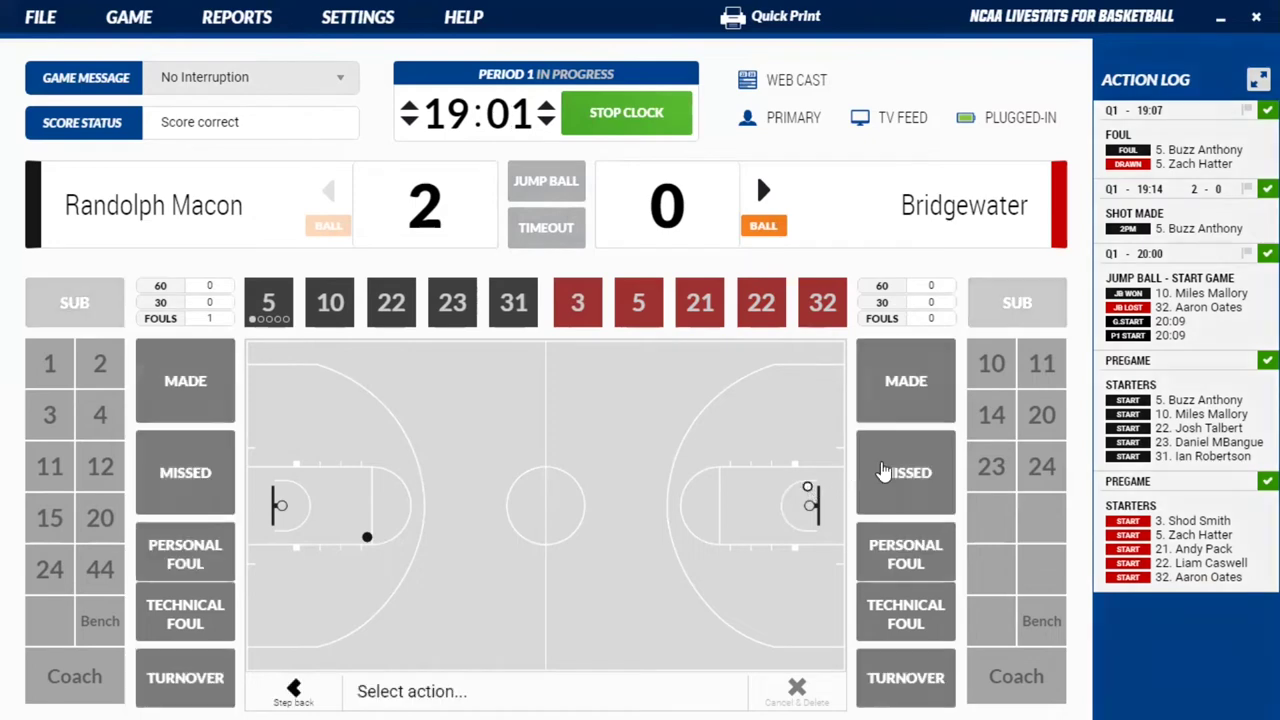
left_click(915, 400)
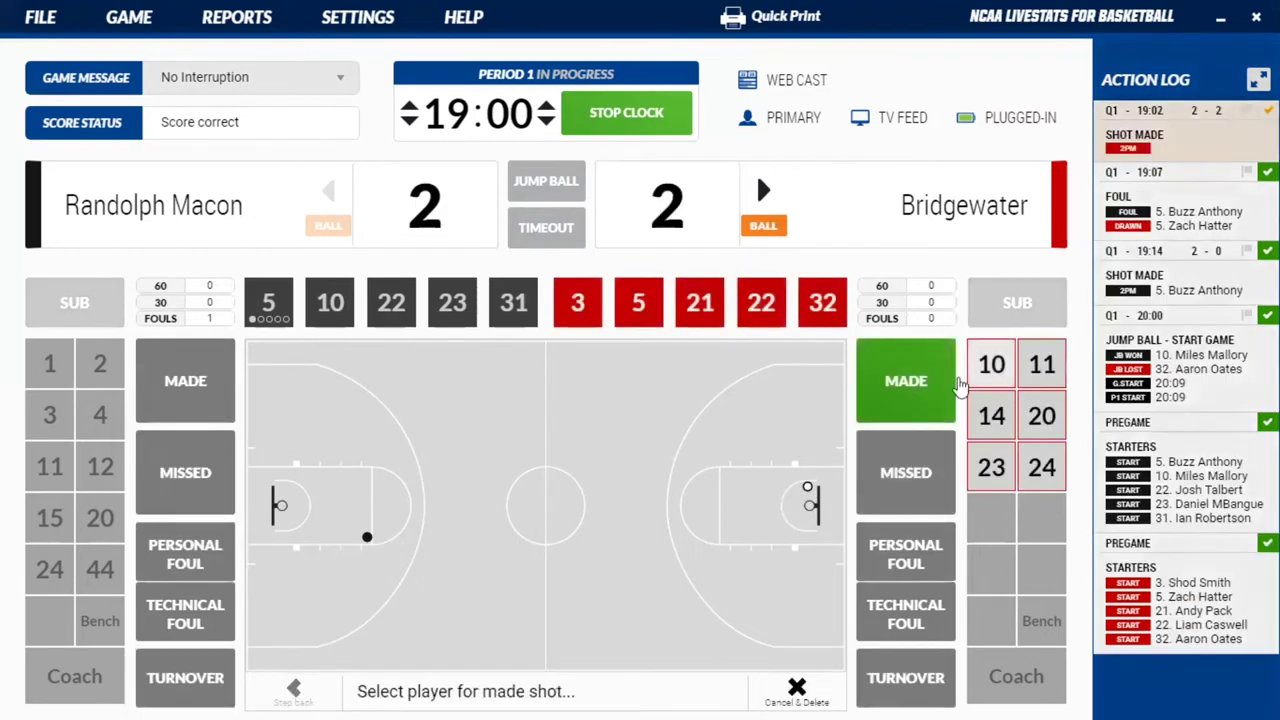
left_click(716, 318)
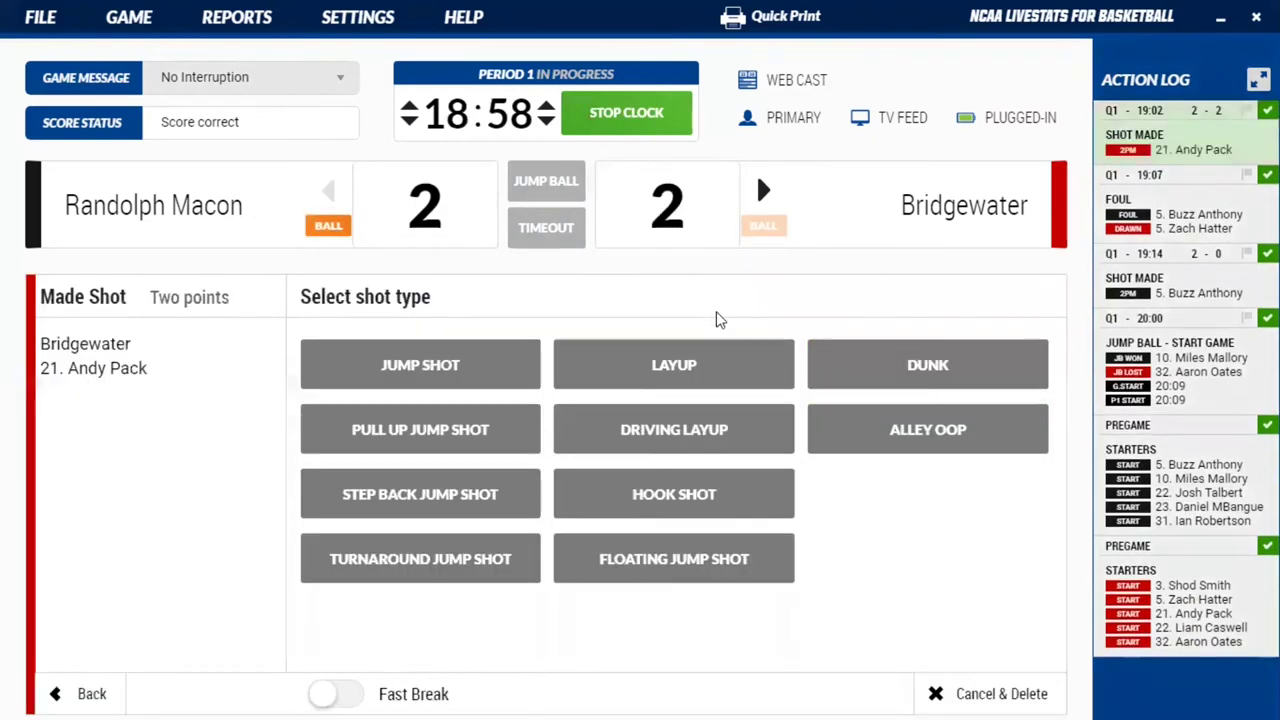
left_click(712, 364)
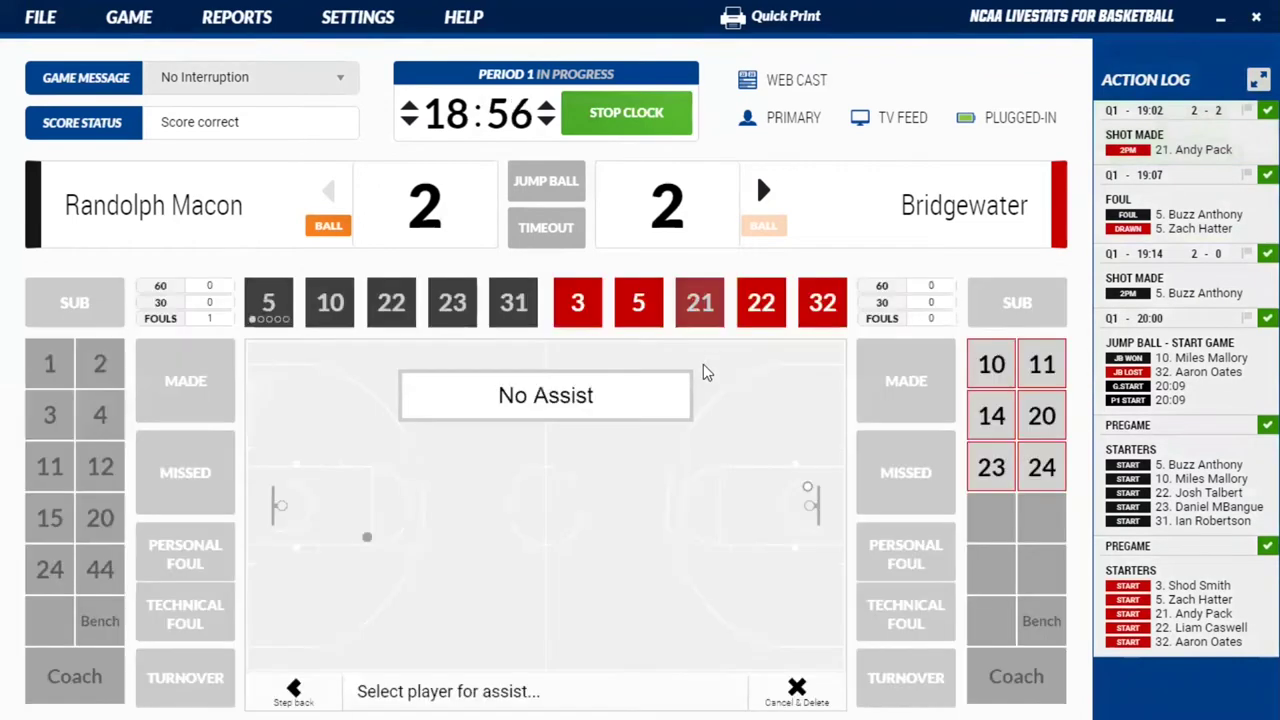
left_click(620, 403)
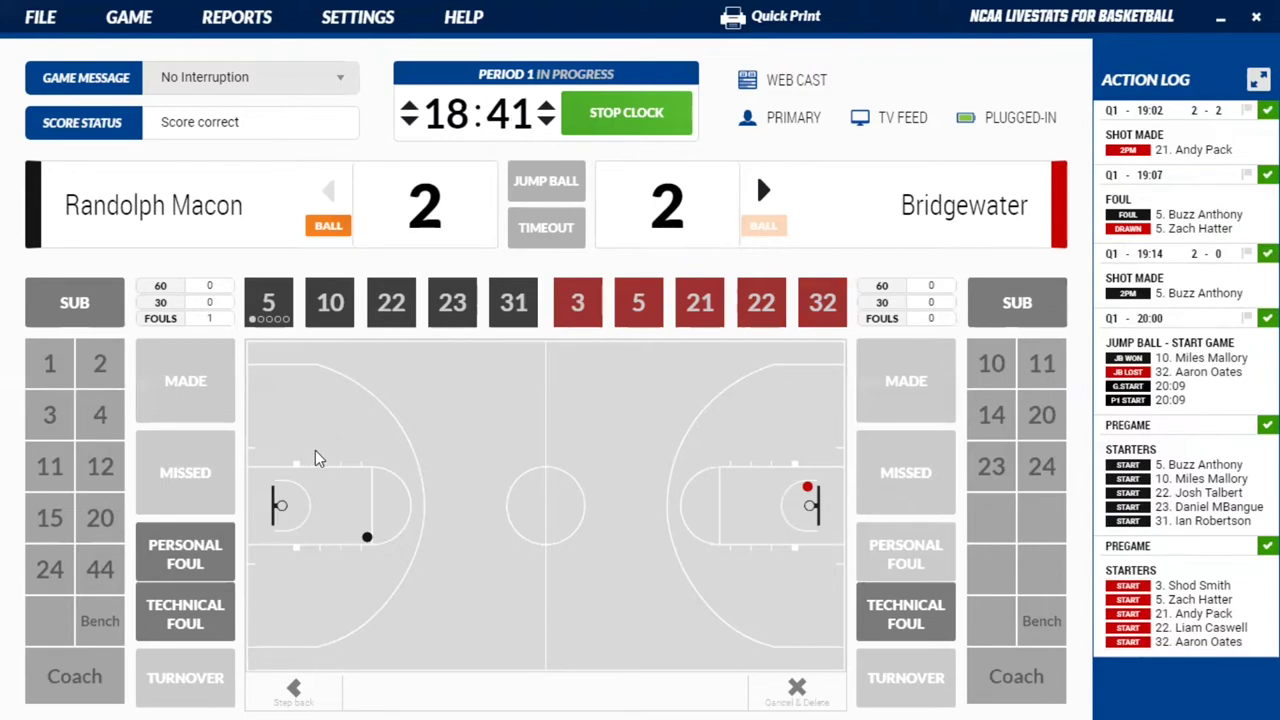
Record a missed two-point jump shot by Randolph Macon 22 just outside the lane at the court's left end, rebounded by Bridgewater 22.
left_click(372, 454)
left_click(185, 472)
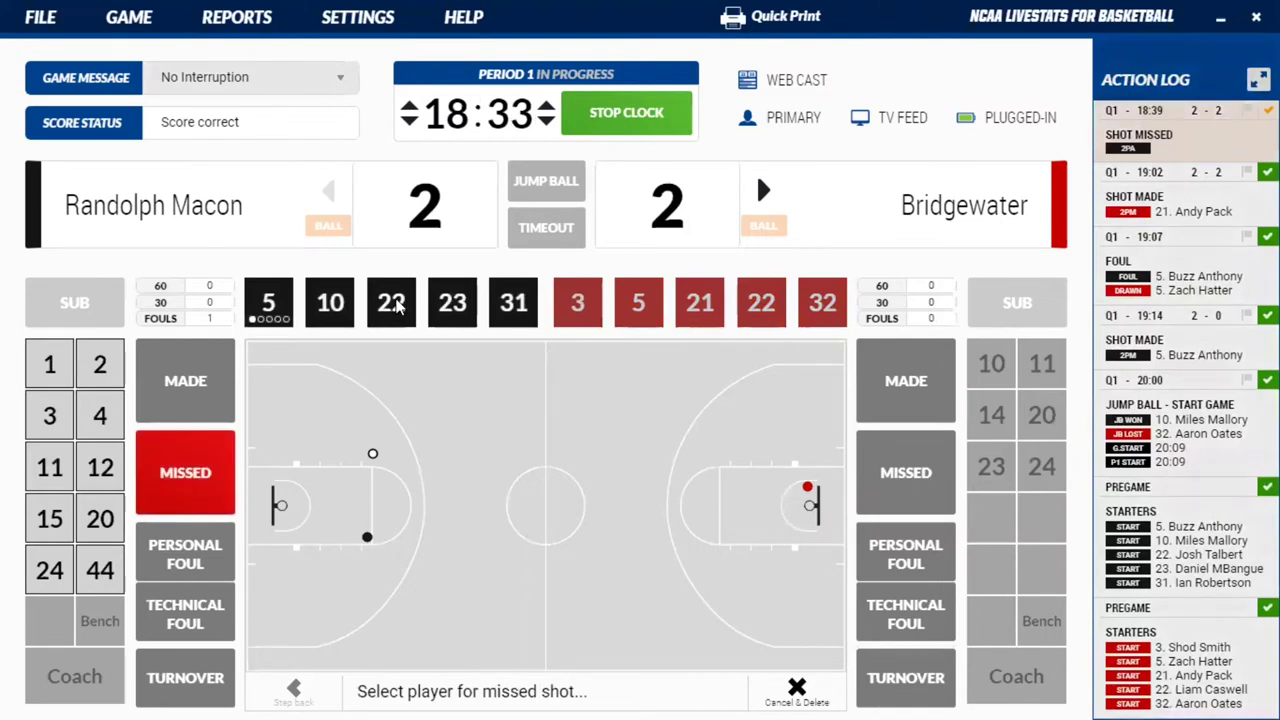
left_click(392, 304)
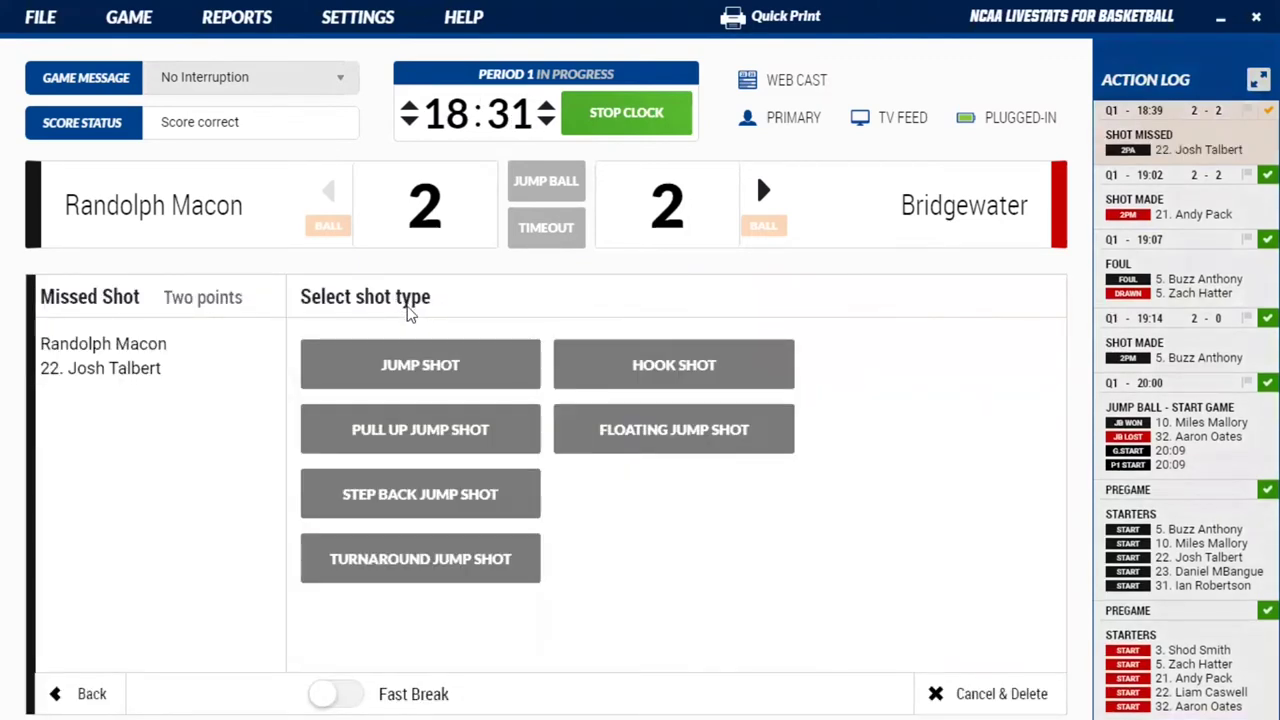
left_click(521, 364)
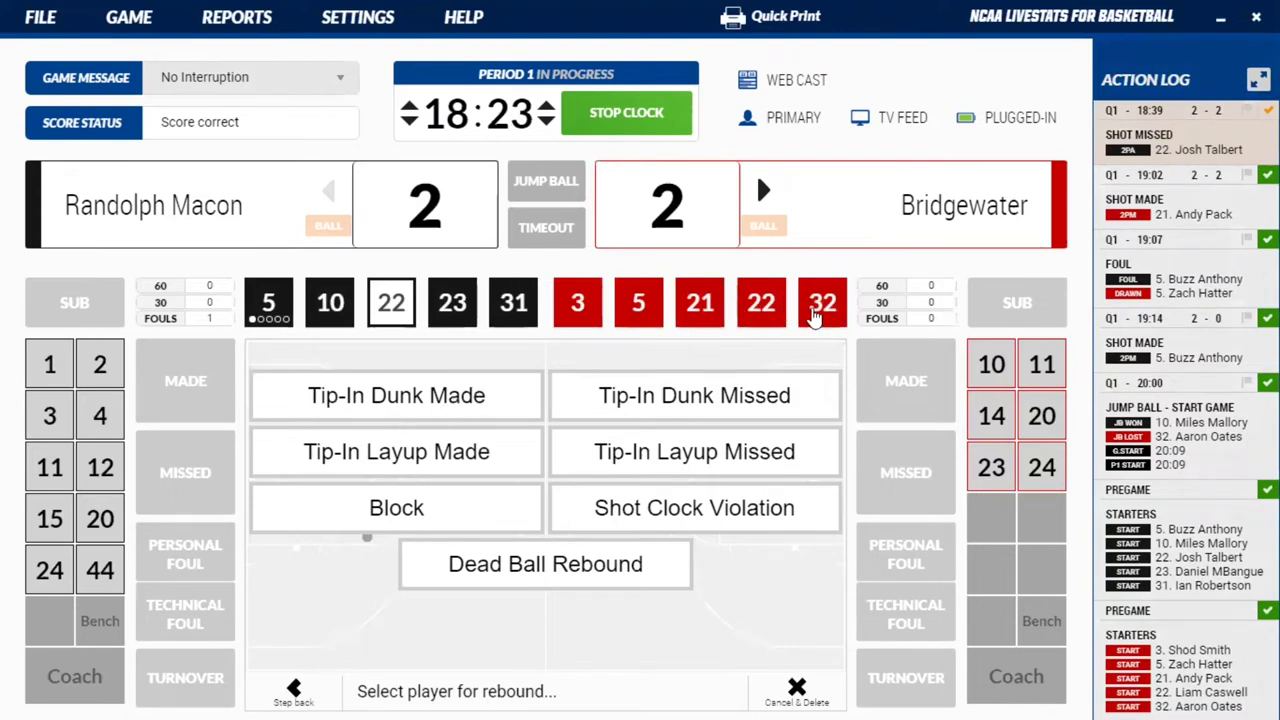
left_click(752, 303)
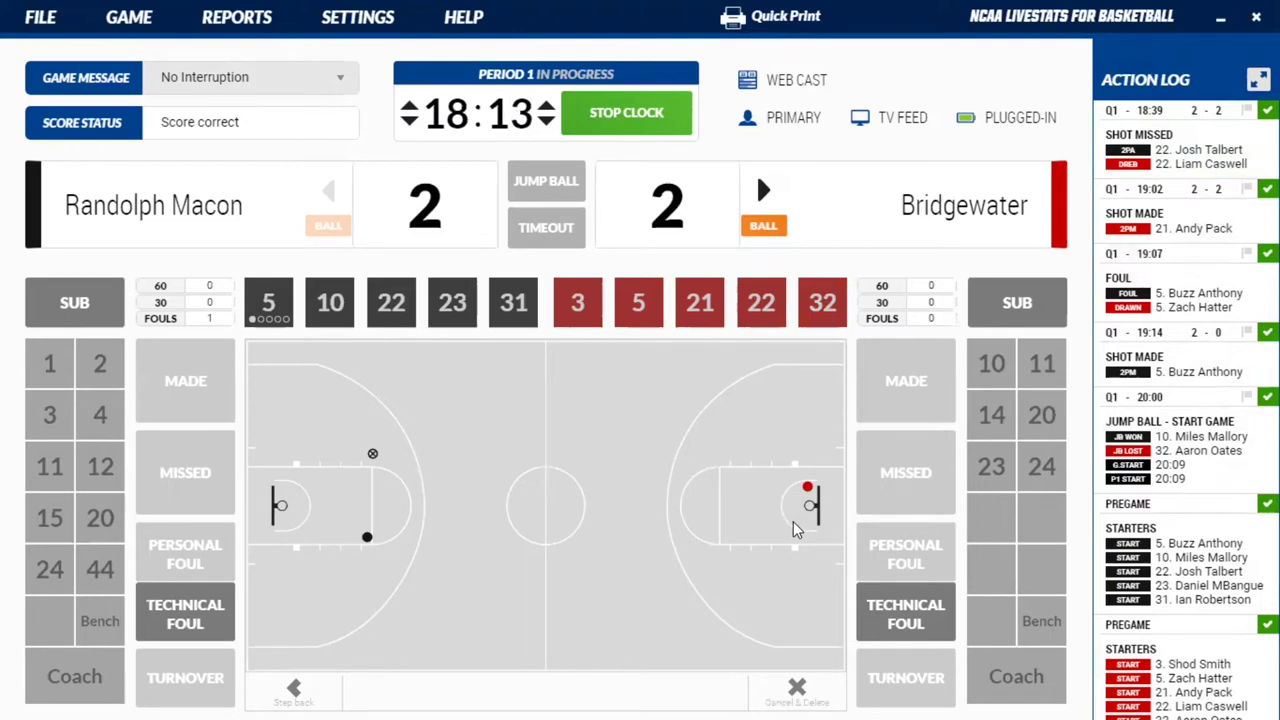
Record a missed layup by Bridgewater 32 near the basket at the court's right end, rebounded by Randolph Macon 10.
left_click(793, 522)
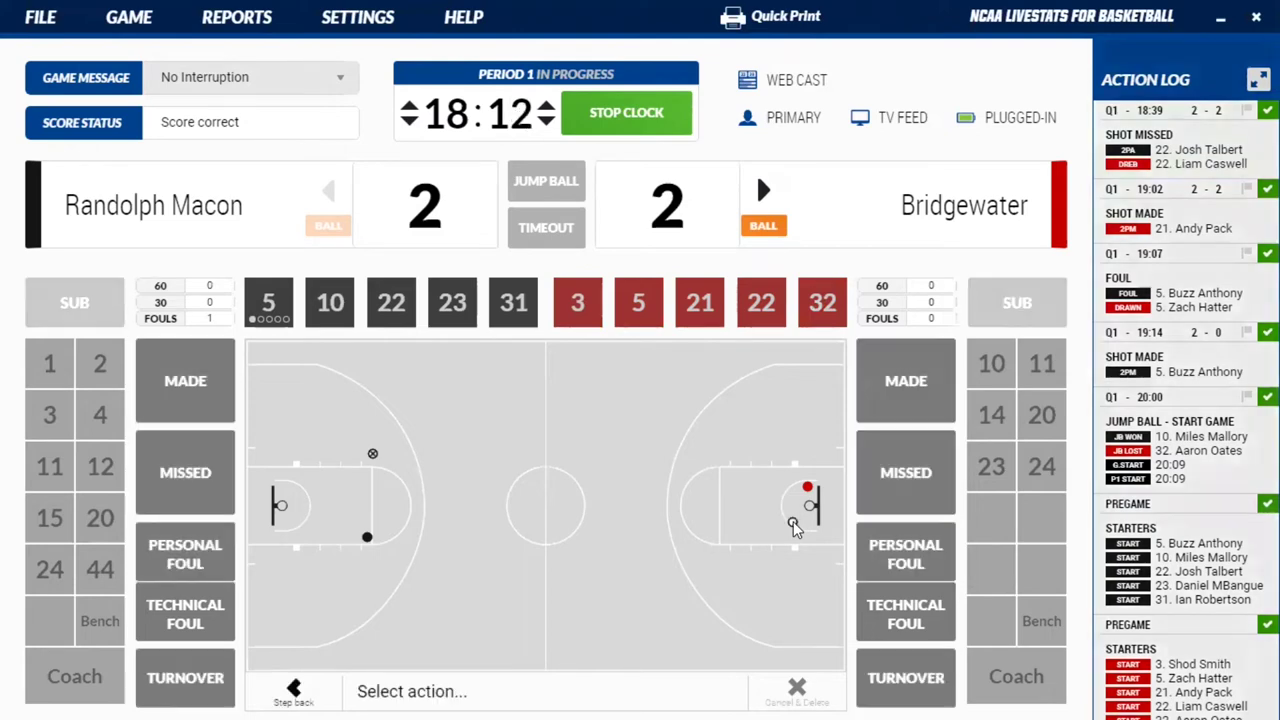
left_click(898, 480)
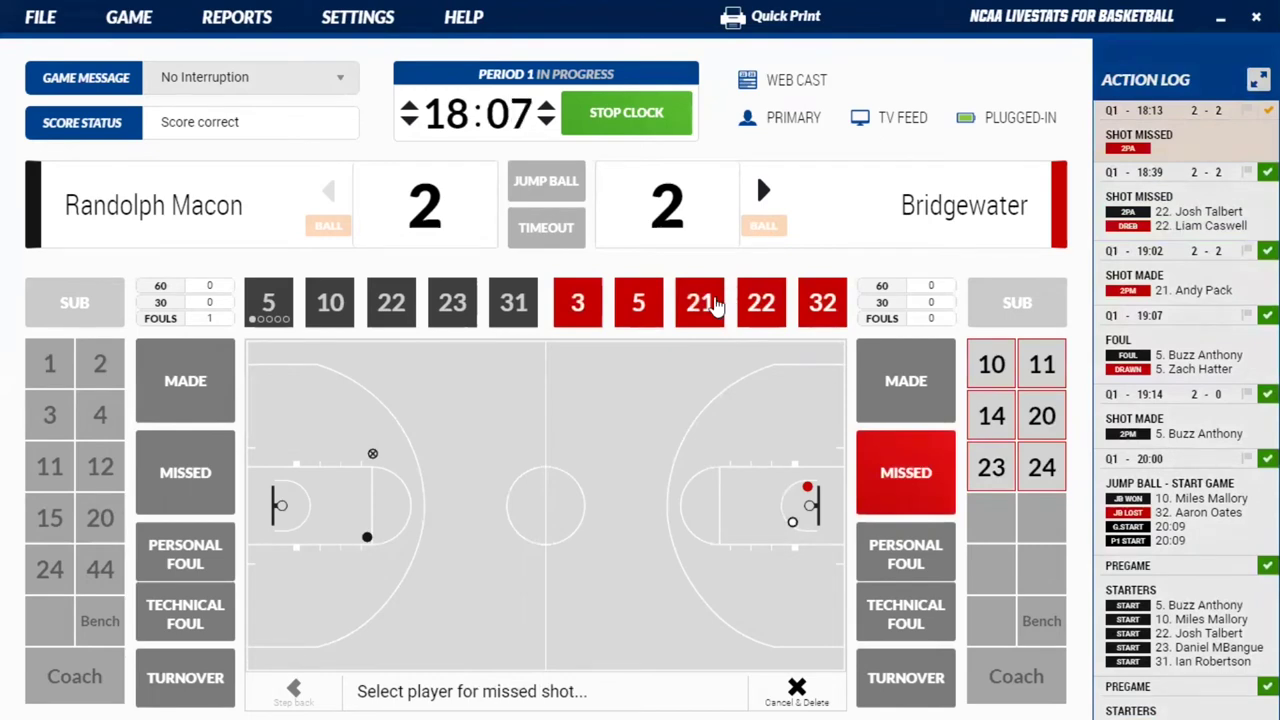
left_click(818, 304)
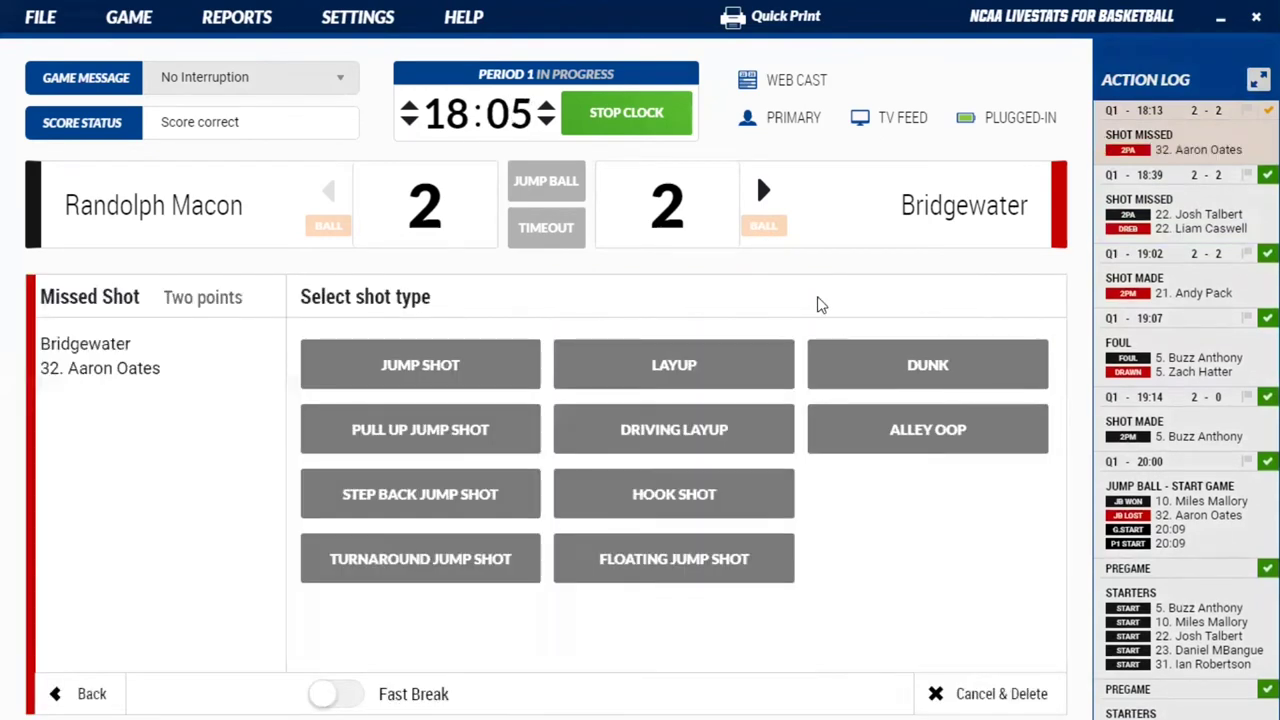
left_click(662, 366)
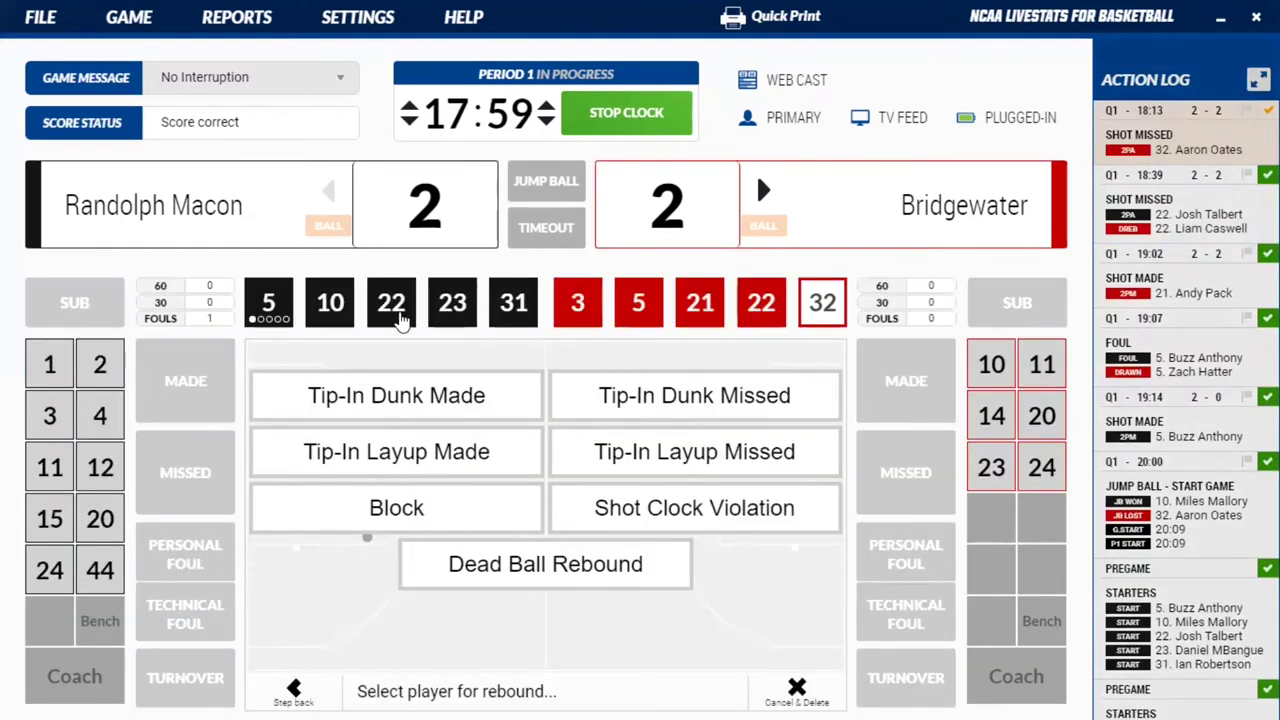
left_click(333, 312)
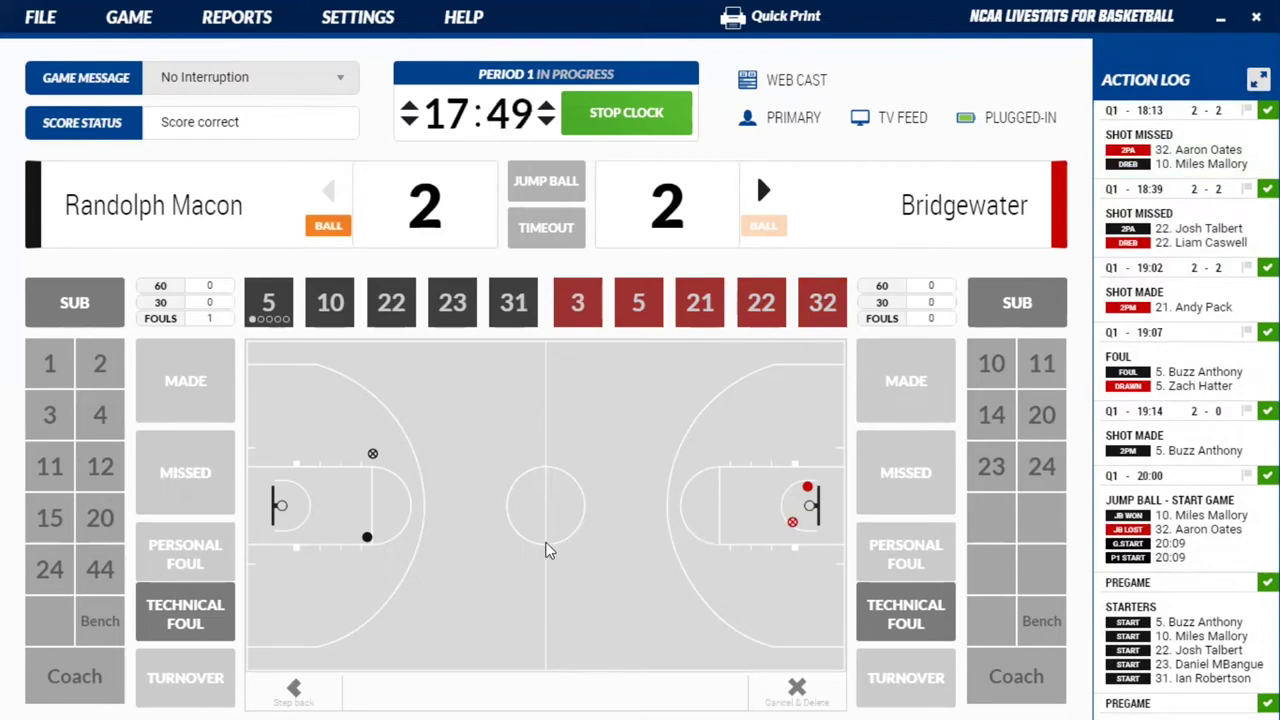
Record a missed jump shot by Randolph Macon 10 just inside the left three-point arc, with the clock stopped and Randolph Macon's dead ball rebound.
left_click(356, 394)
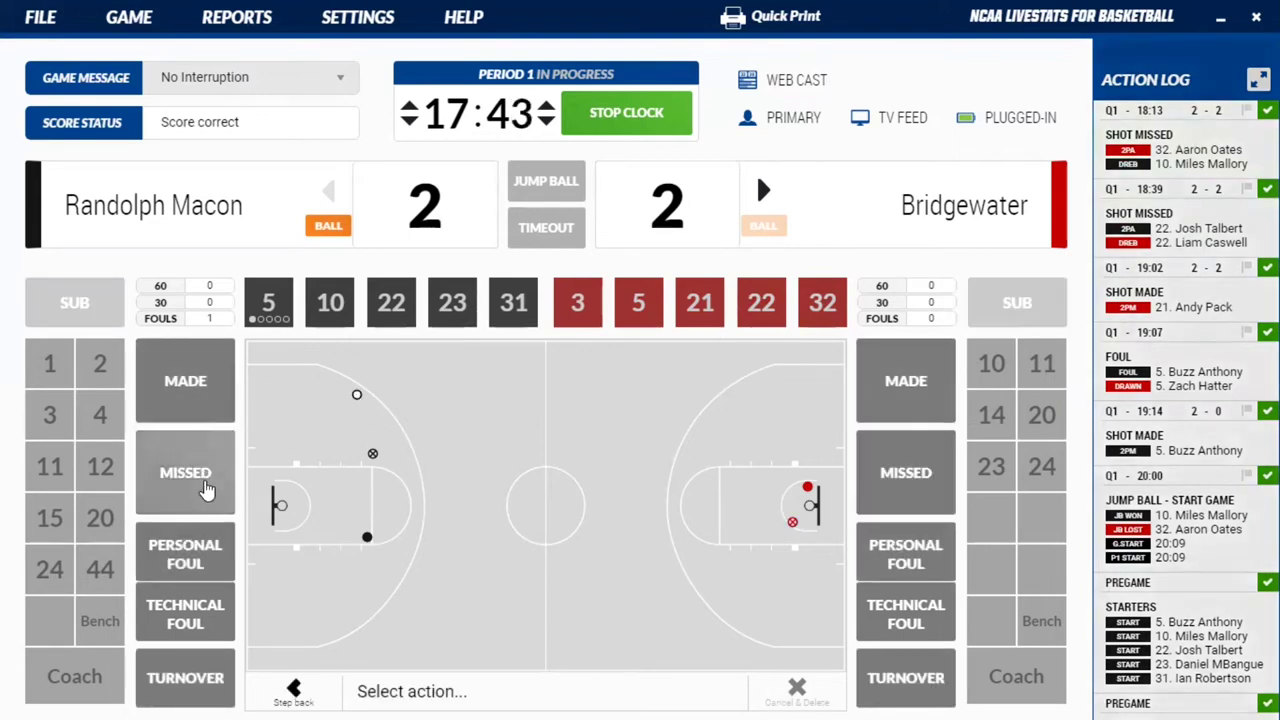
left_click(198, 445)
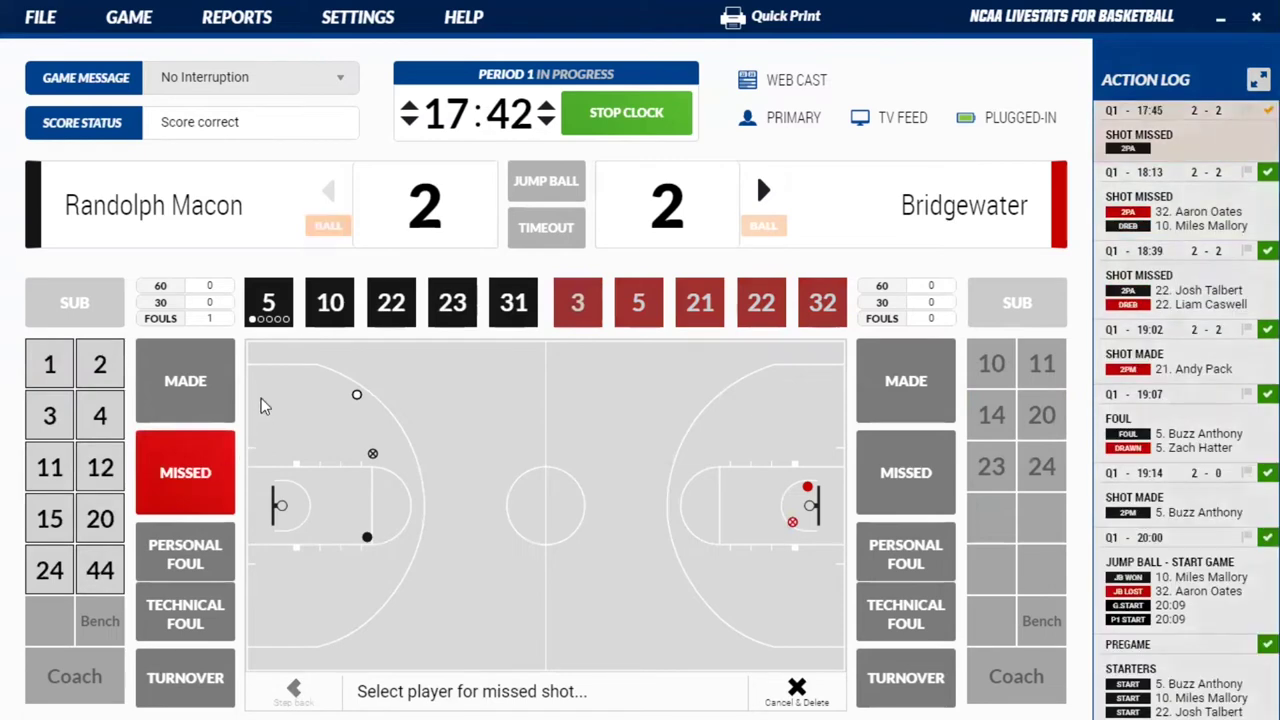
left_click(322, 312)
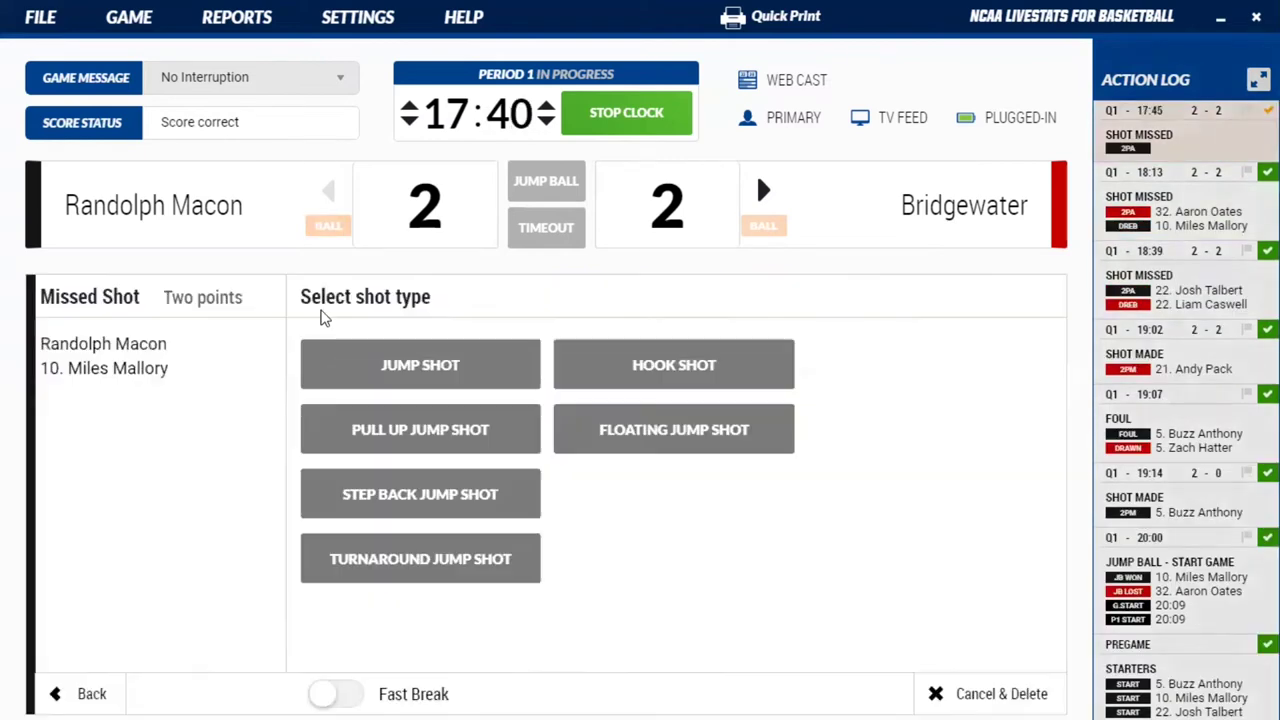
left_click(368, 388)
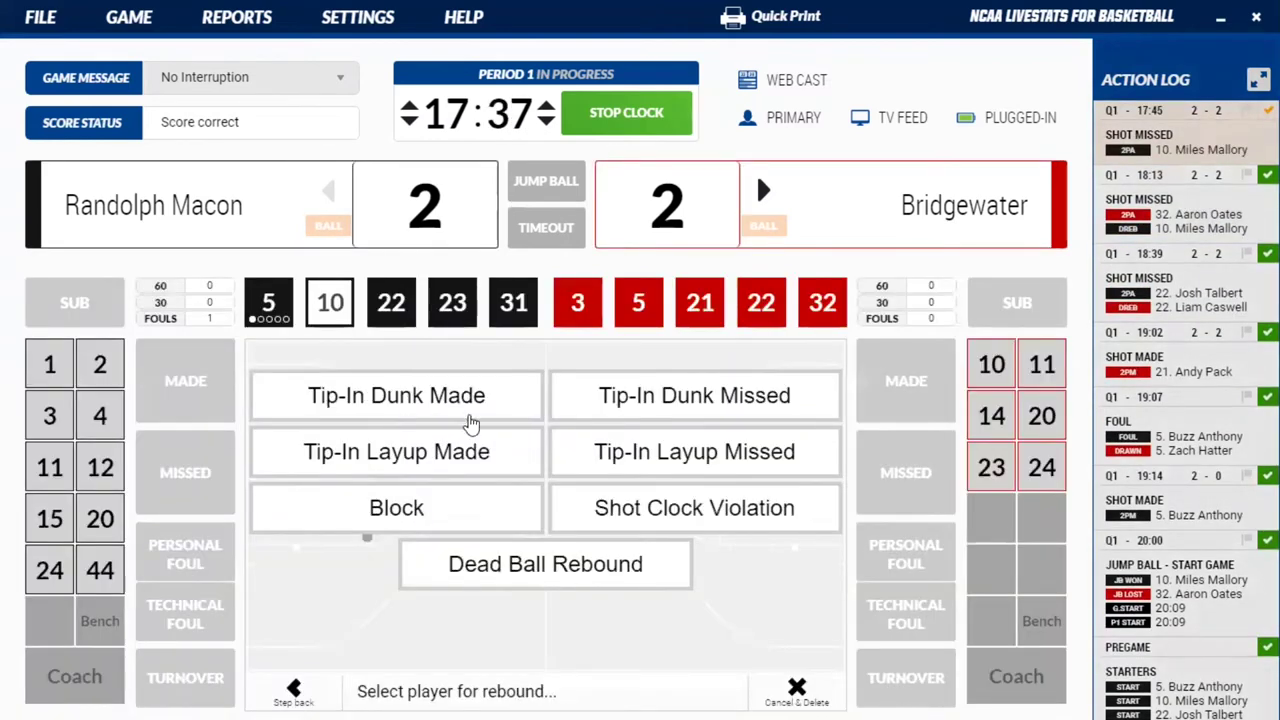
left_click(538, 566)
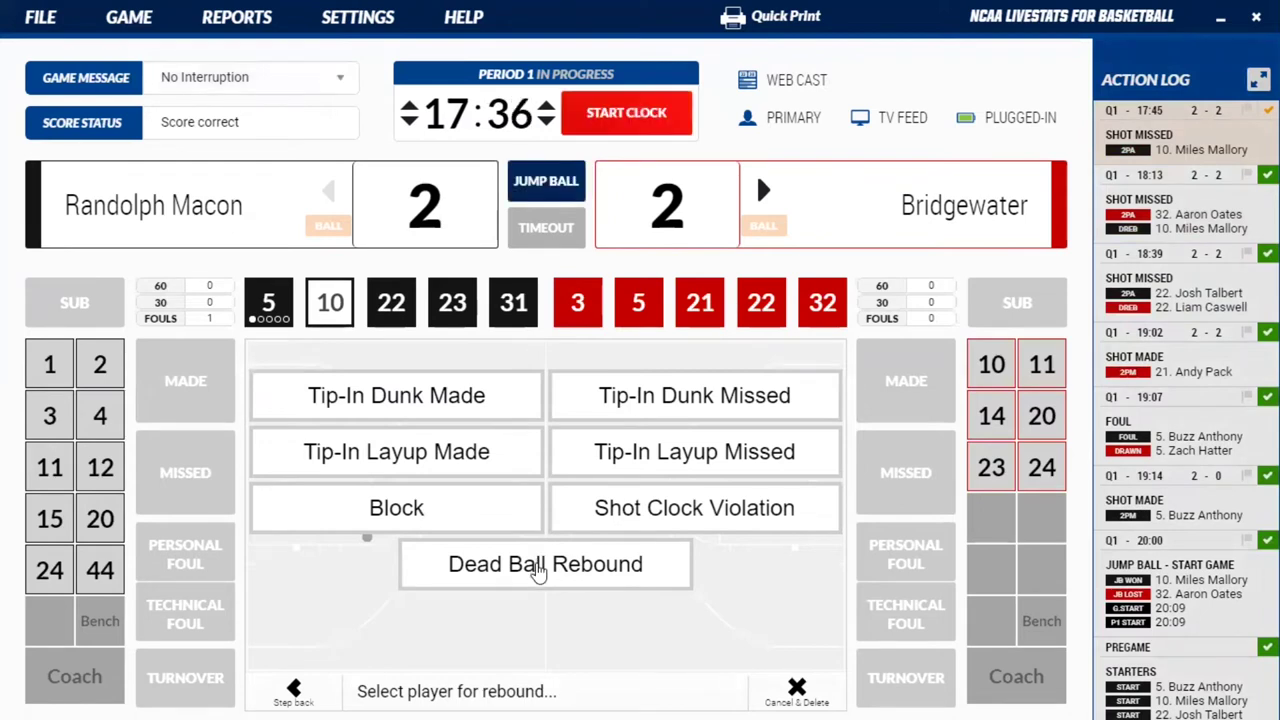
left_click(538, 566)
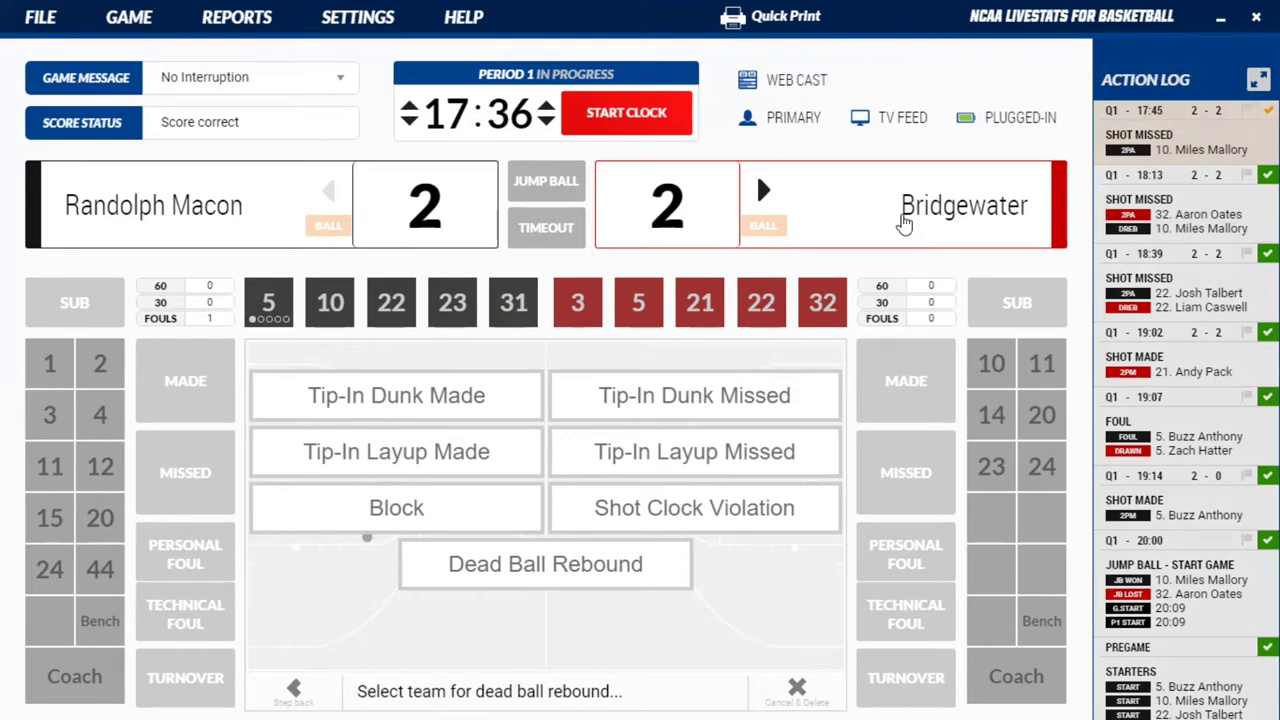
left_click(138, 201)
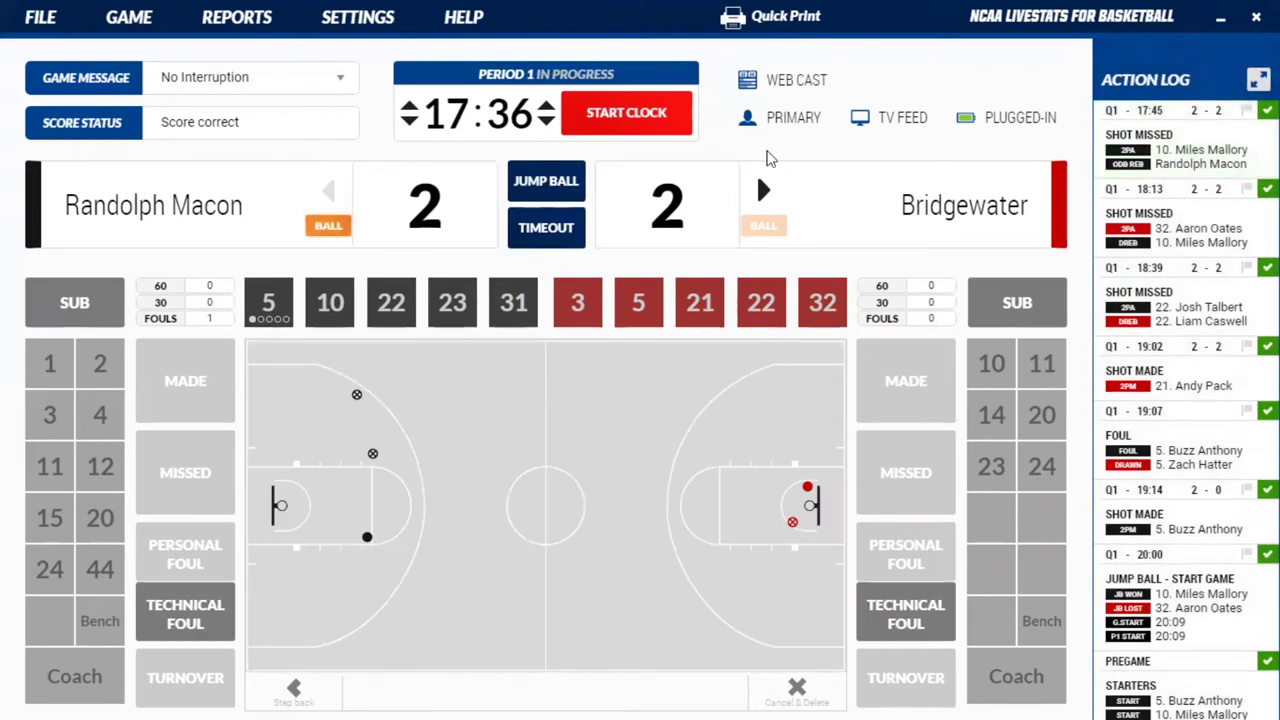
Open the substitutions and swap Randolph Macon 24 in for player 31.
left_click(84, 305)
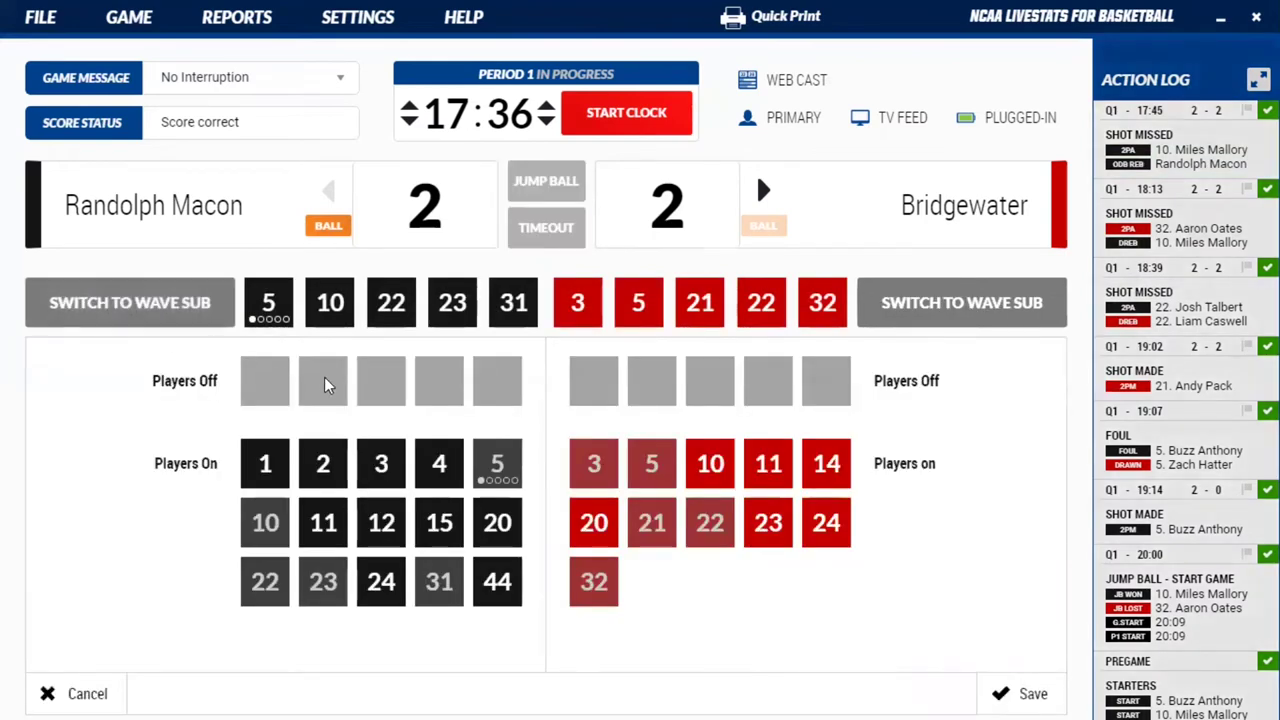
left_click(389, 581)
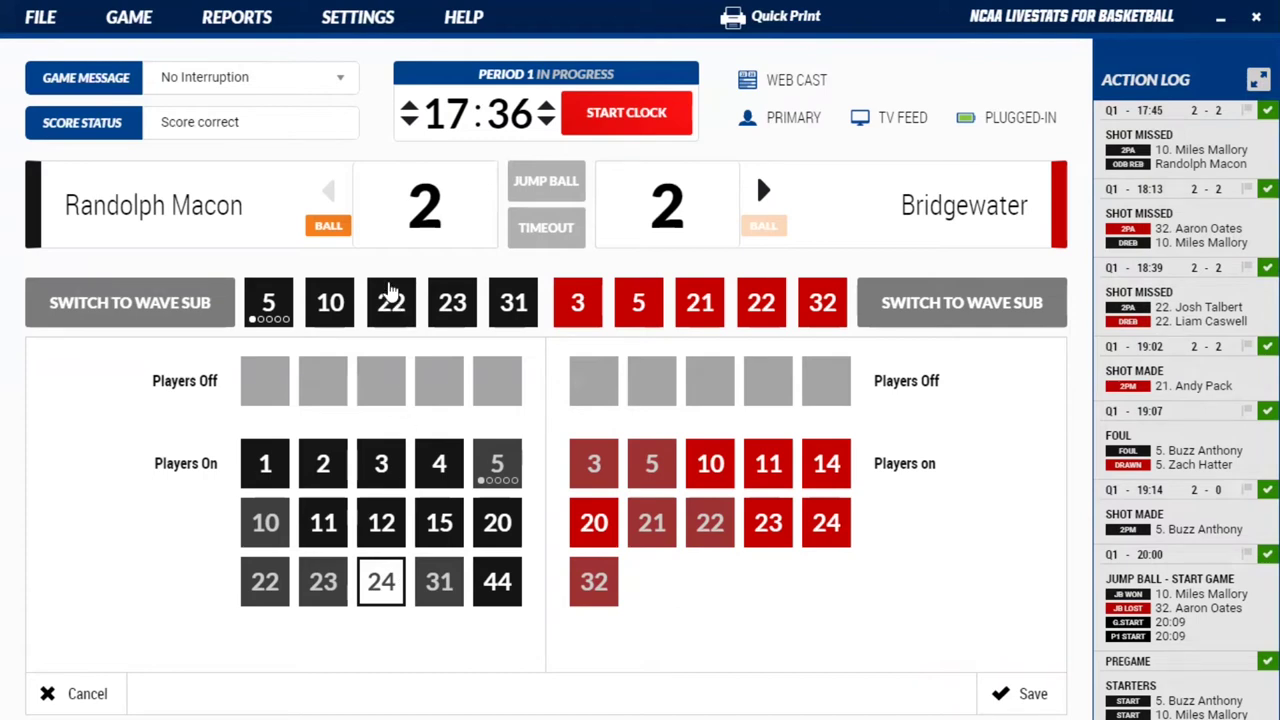
left_click(516, 305)
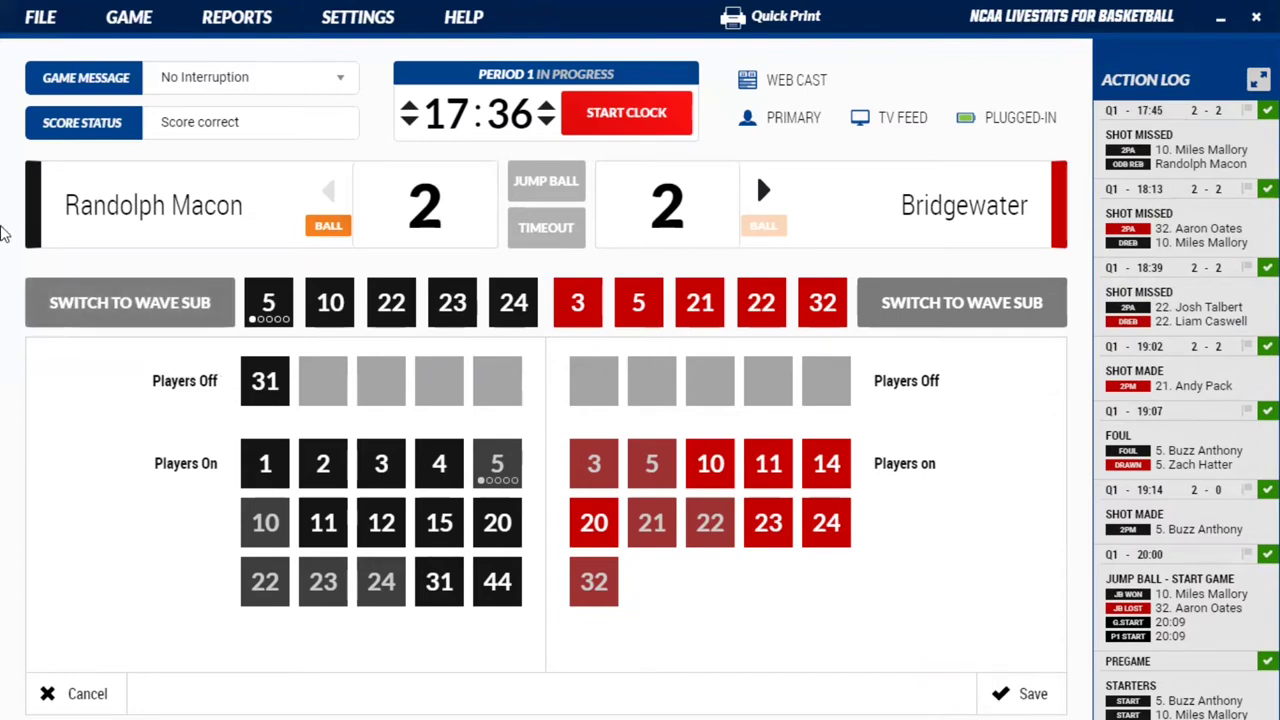
Use a wave substitution to clear Randolph Macon's lineup, reselect players 5, 10, 22, 23 and 31, and save.
left_click(100, 318)
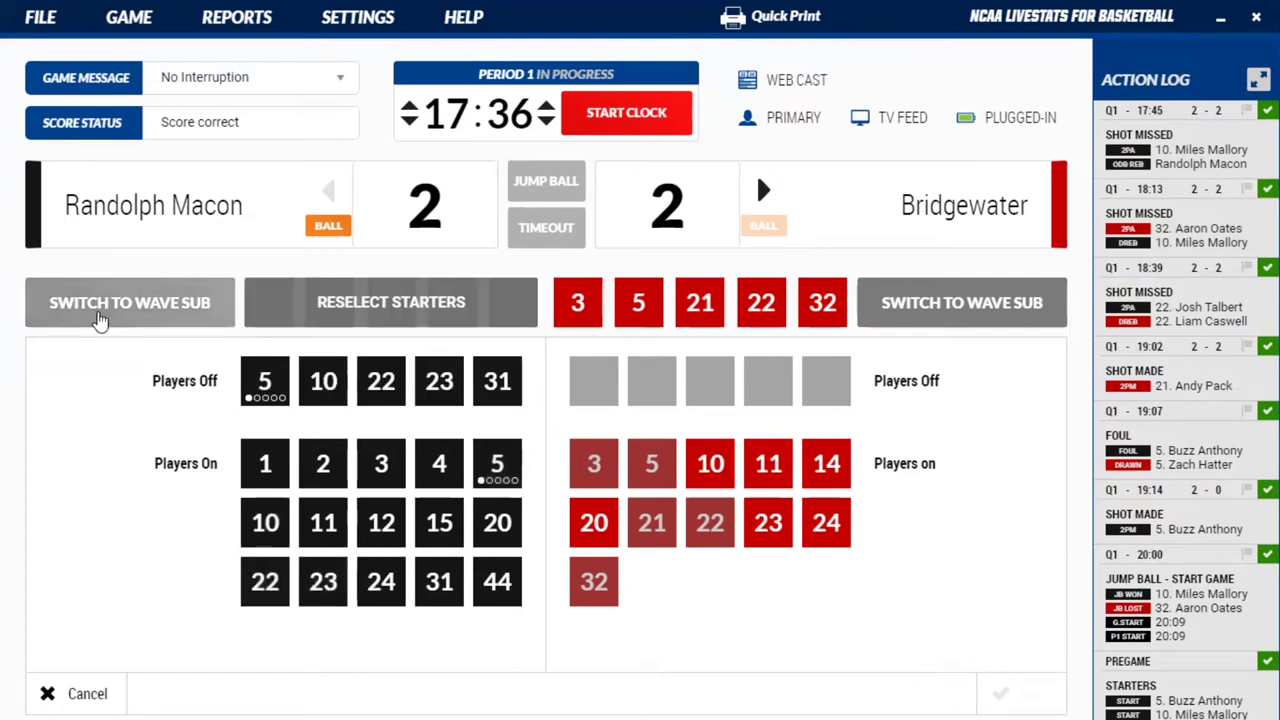
left_click(268, 388)
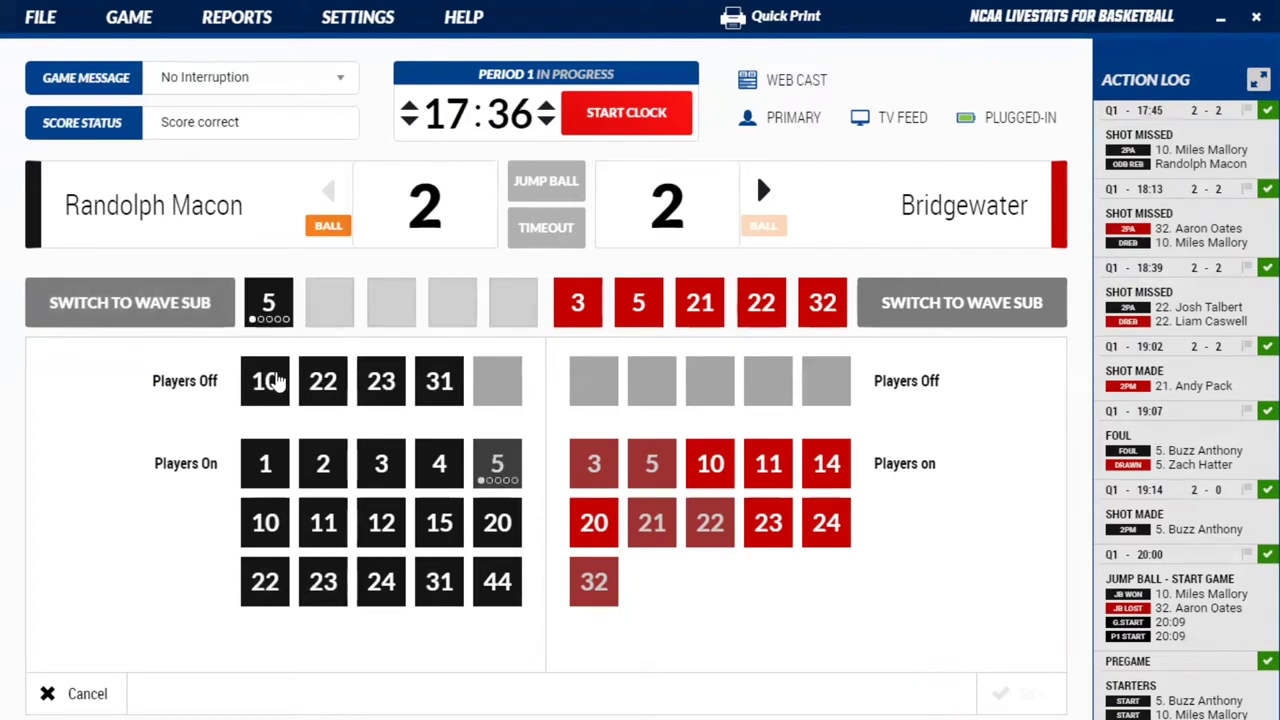
left_click(268, 381)
left_click(267, 384)
left_click(267, 385)
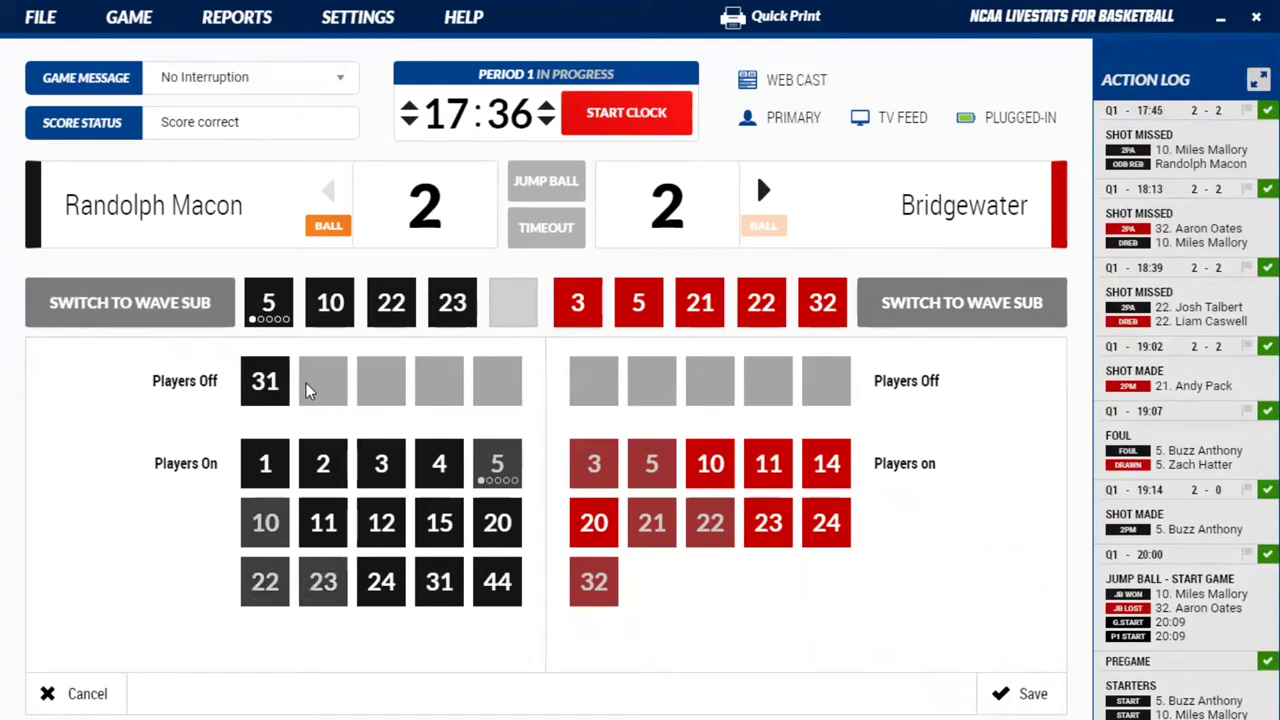
left_click(266, 385)
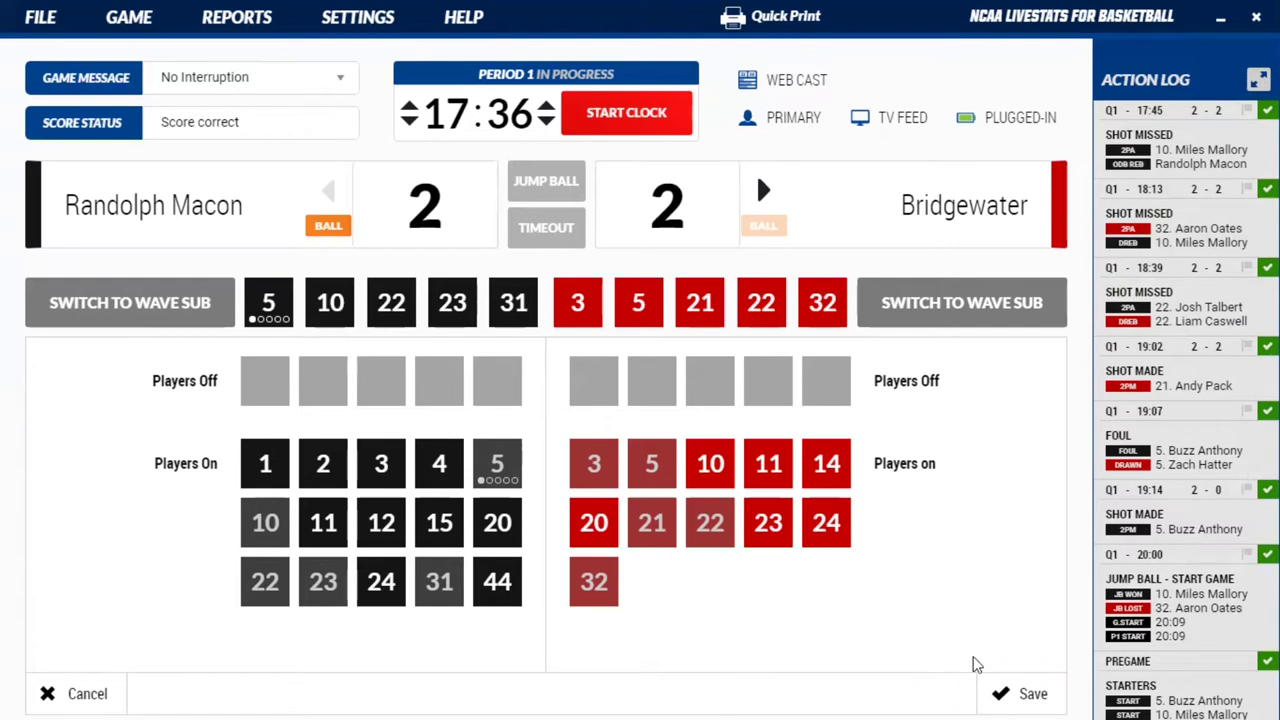
left_click(1022, 694)
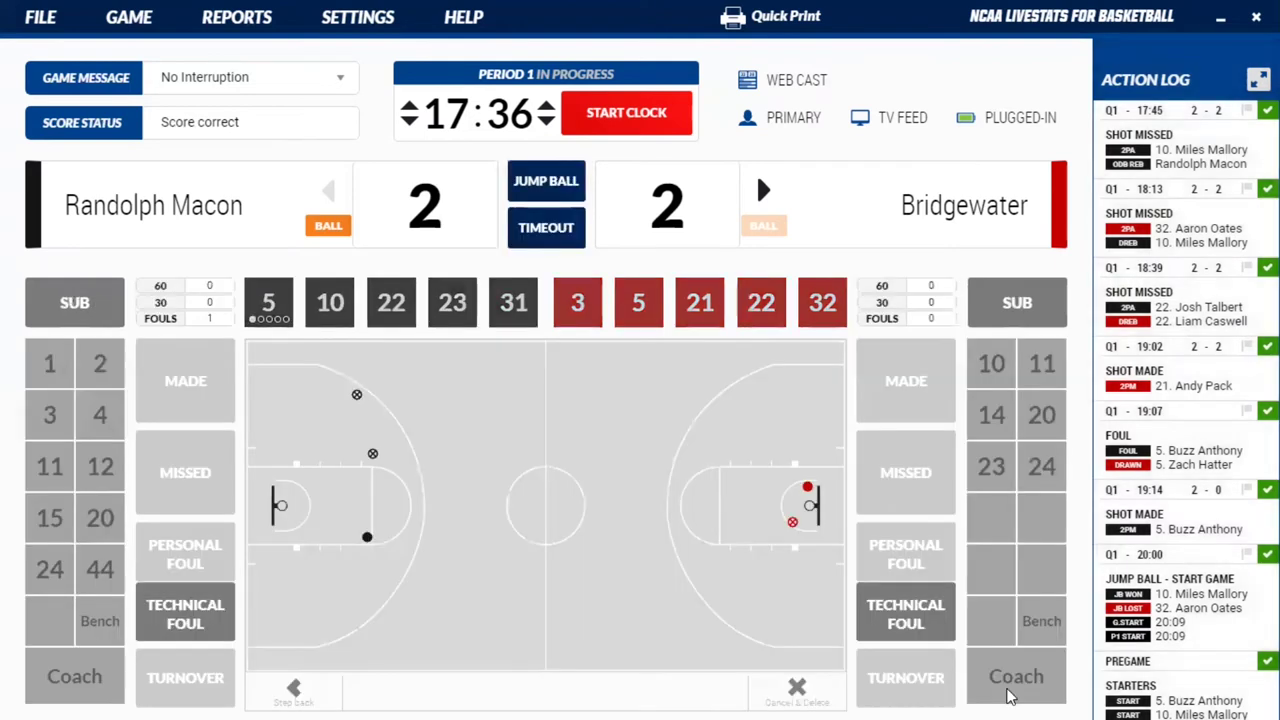
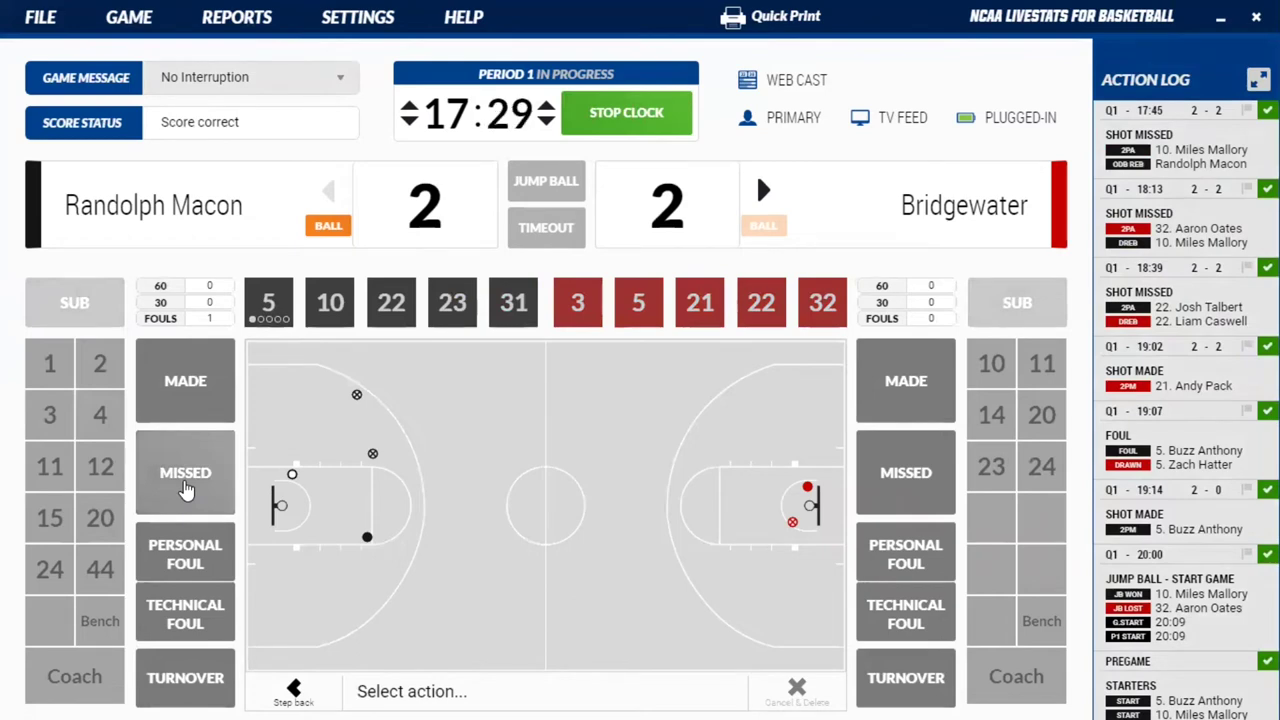
Record a missed layup by Randolph Macon 22 near the basket at the court's left end, rebounded by Bridgewater 3.
left_click(185, 490)
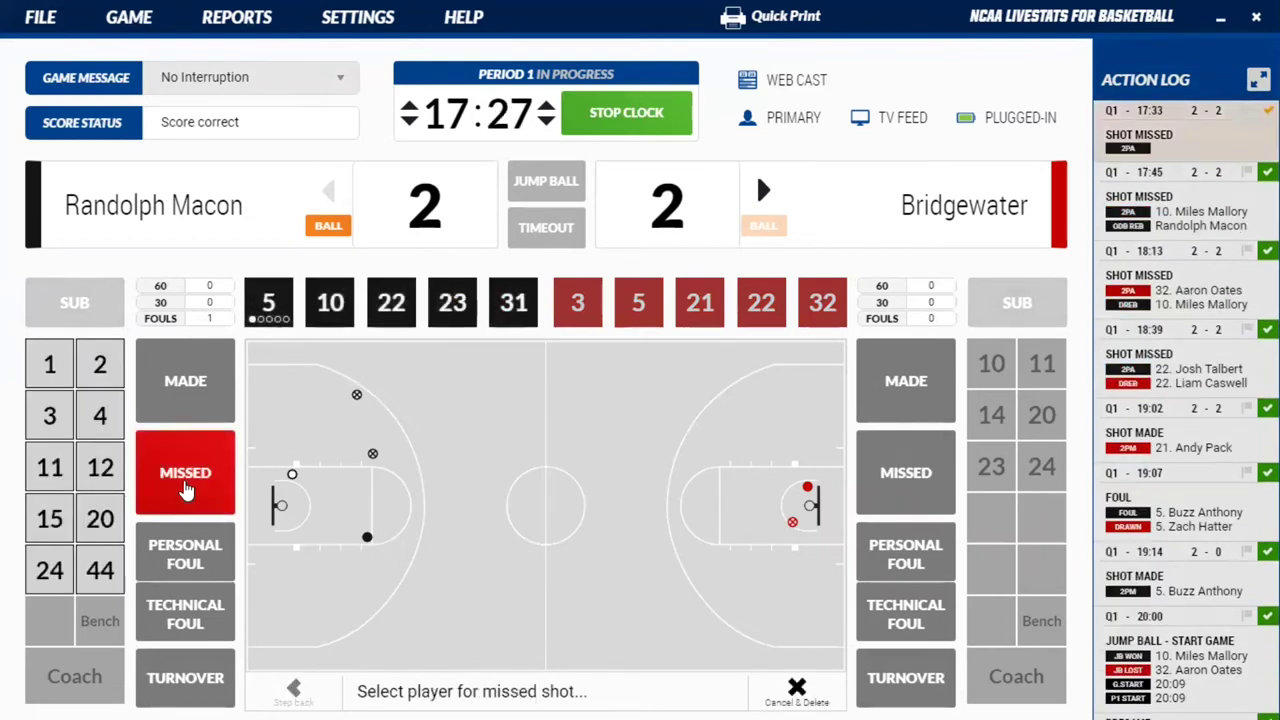
left_click(420, 316)
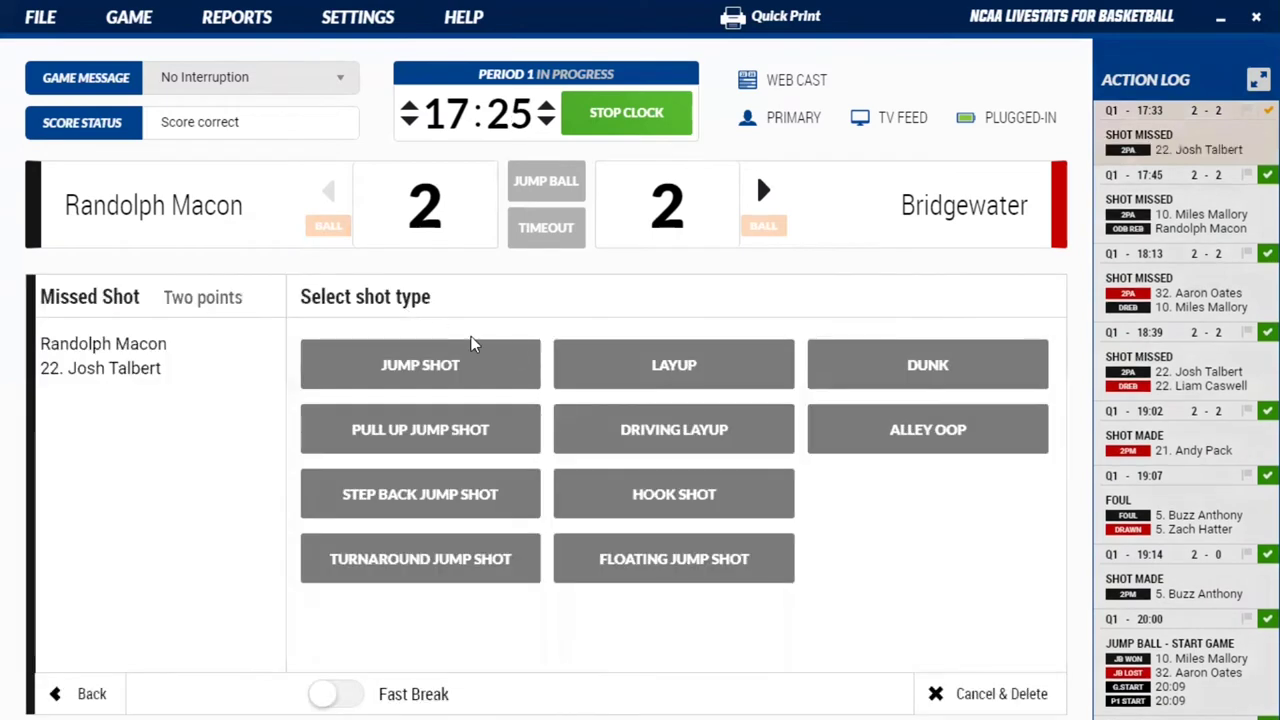
left_click(614, 366)
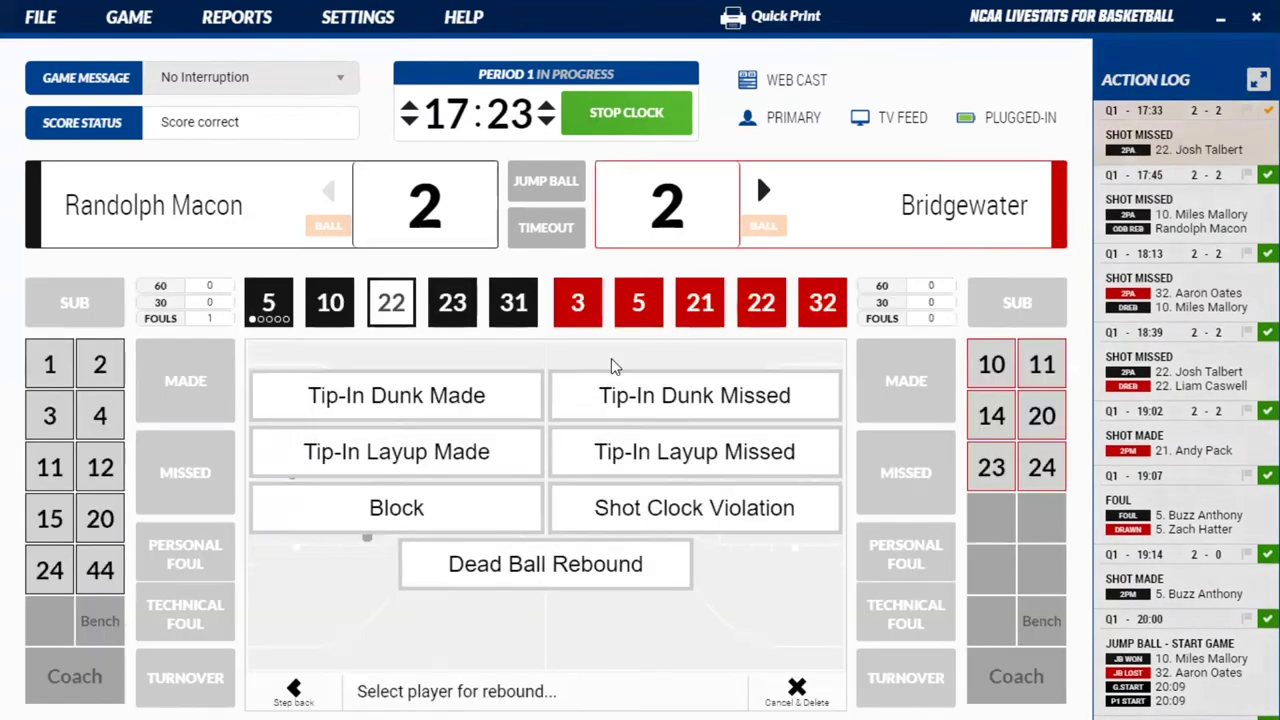
left_click(578, 302)
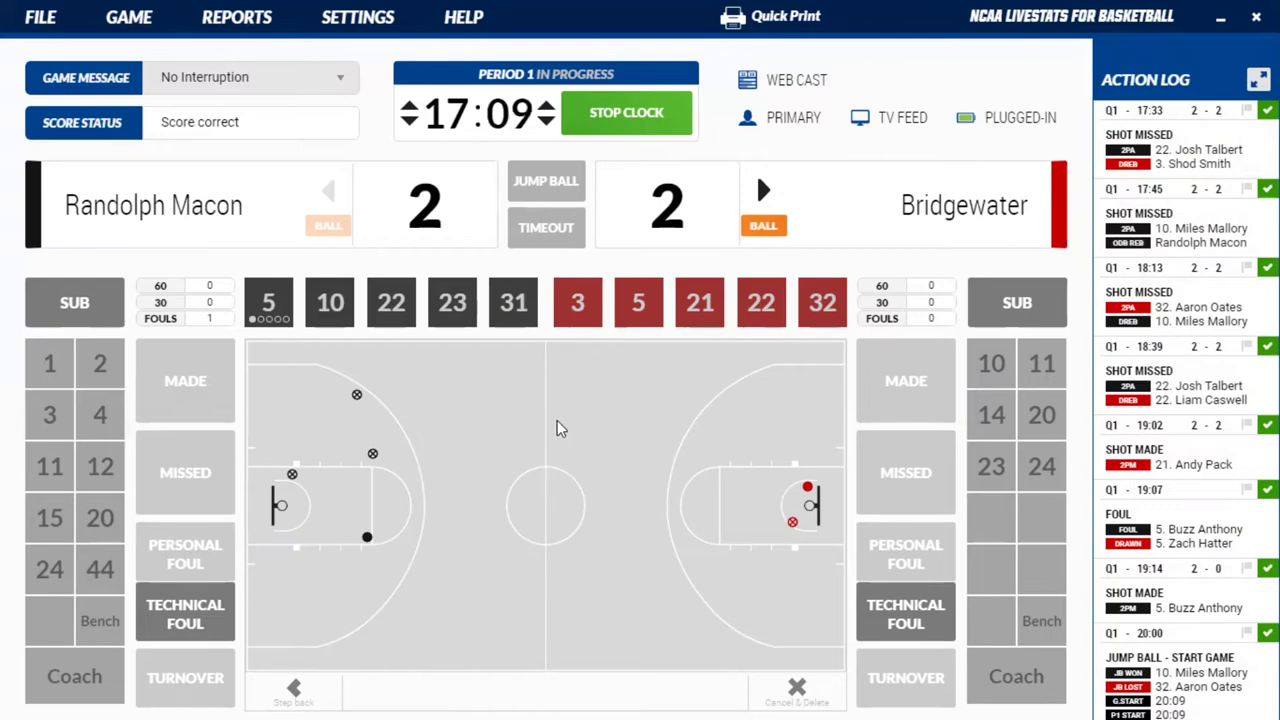
Record a made layup by Bridgewater 32 near the basket at the court's right end, assisted by Bridgewater 3.
left_click(799, 489)
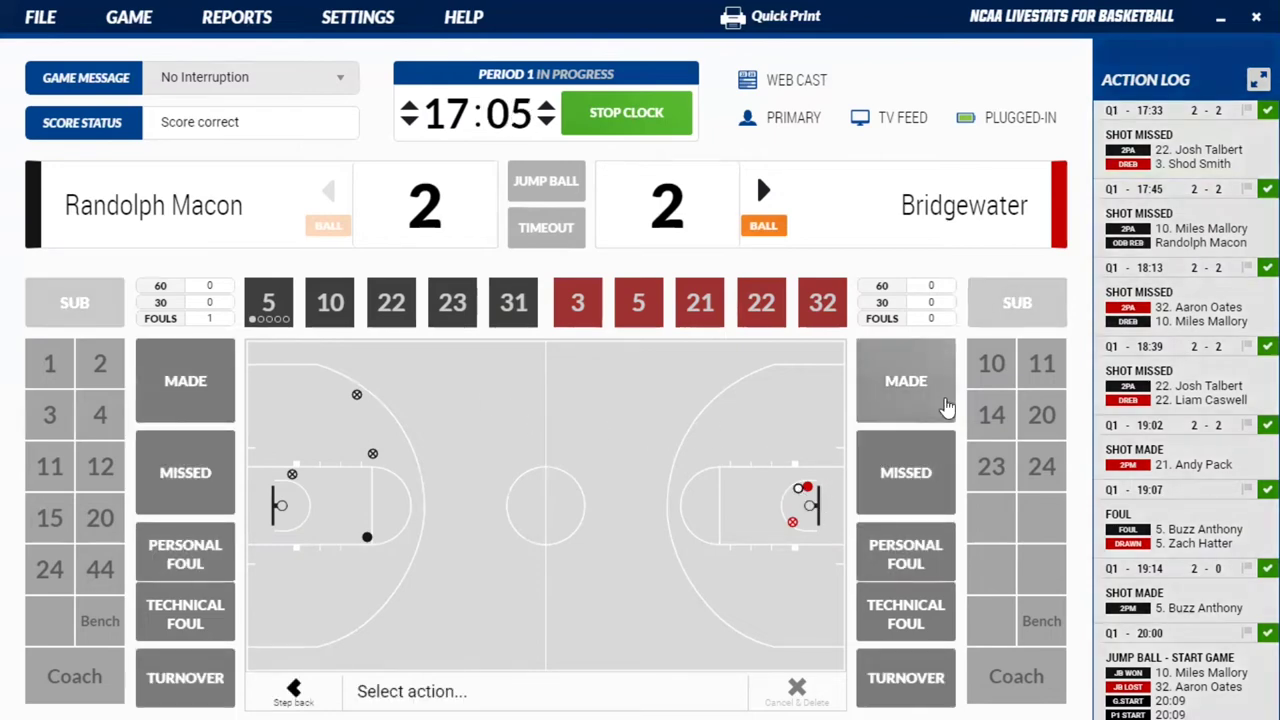
left_click(885, 410)
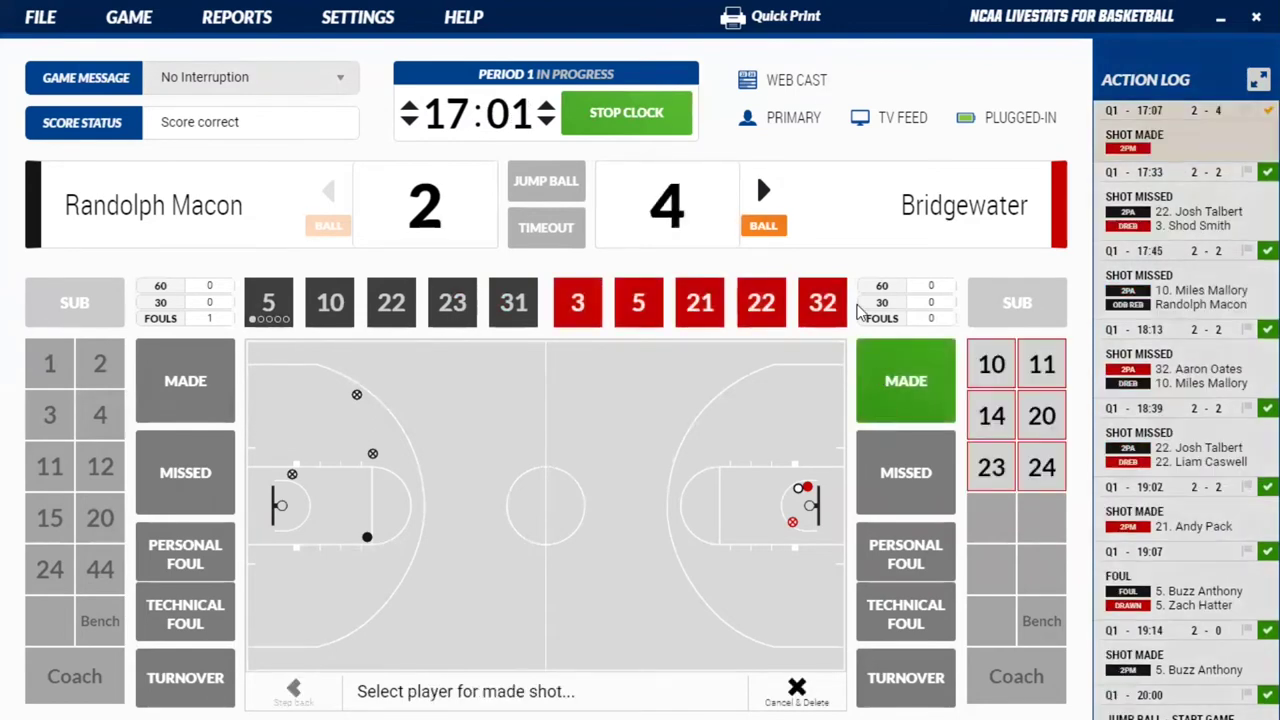
left_click(819, 306)
left_click(618, 360)
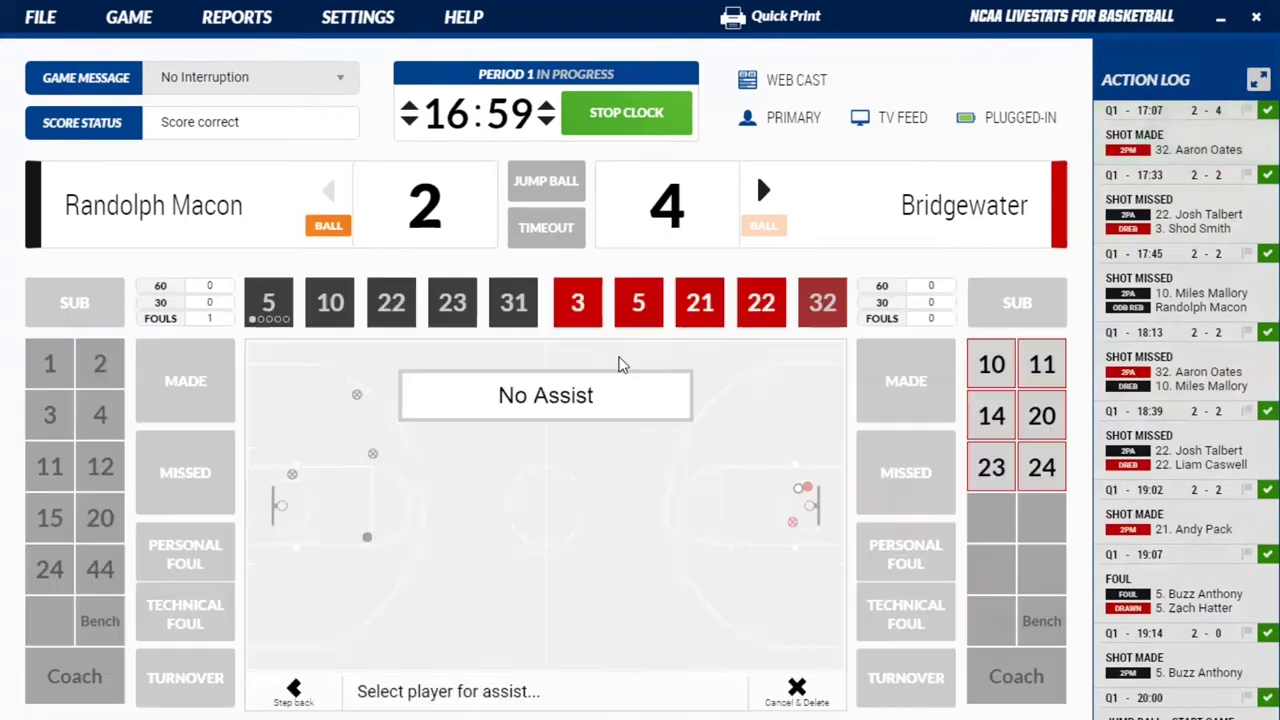
left_click(594, 320)
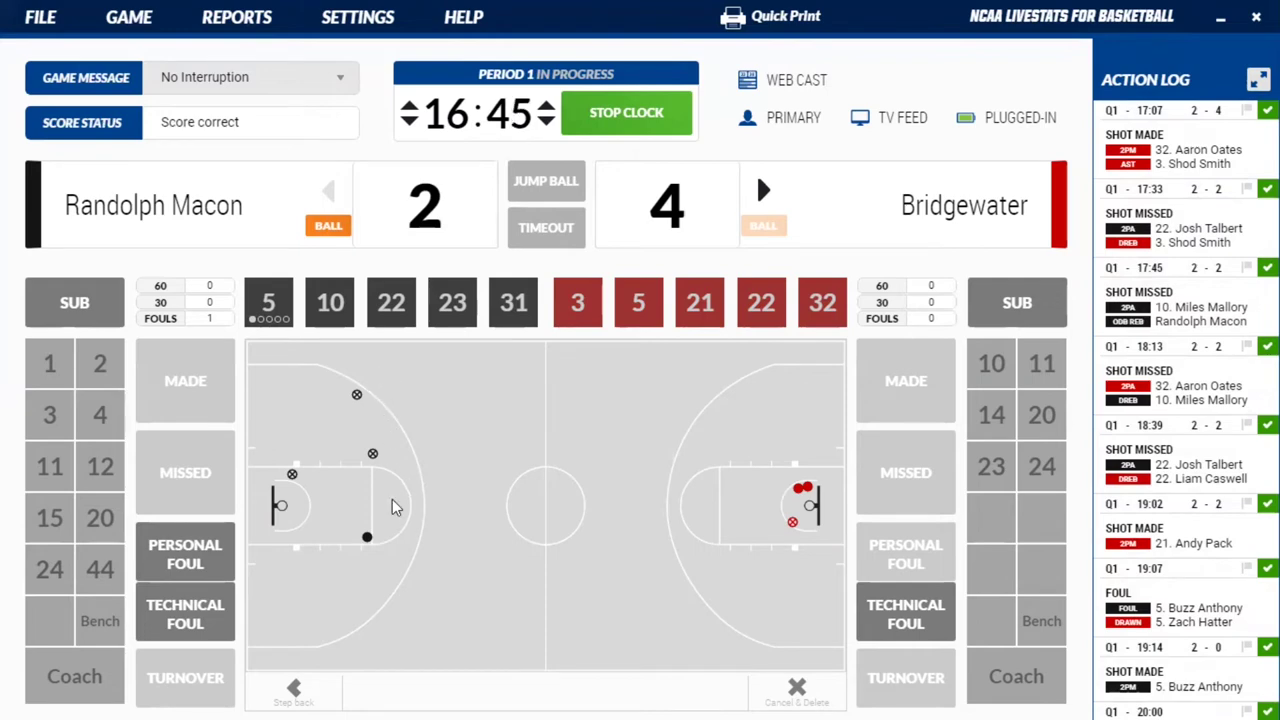
Record a missed two-point jump shot by Randolph Macon 5 just beyond the left free-throw line, rebounded by Bridgewater 22.
left_click(391, 500)
left_click(197, 462)
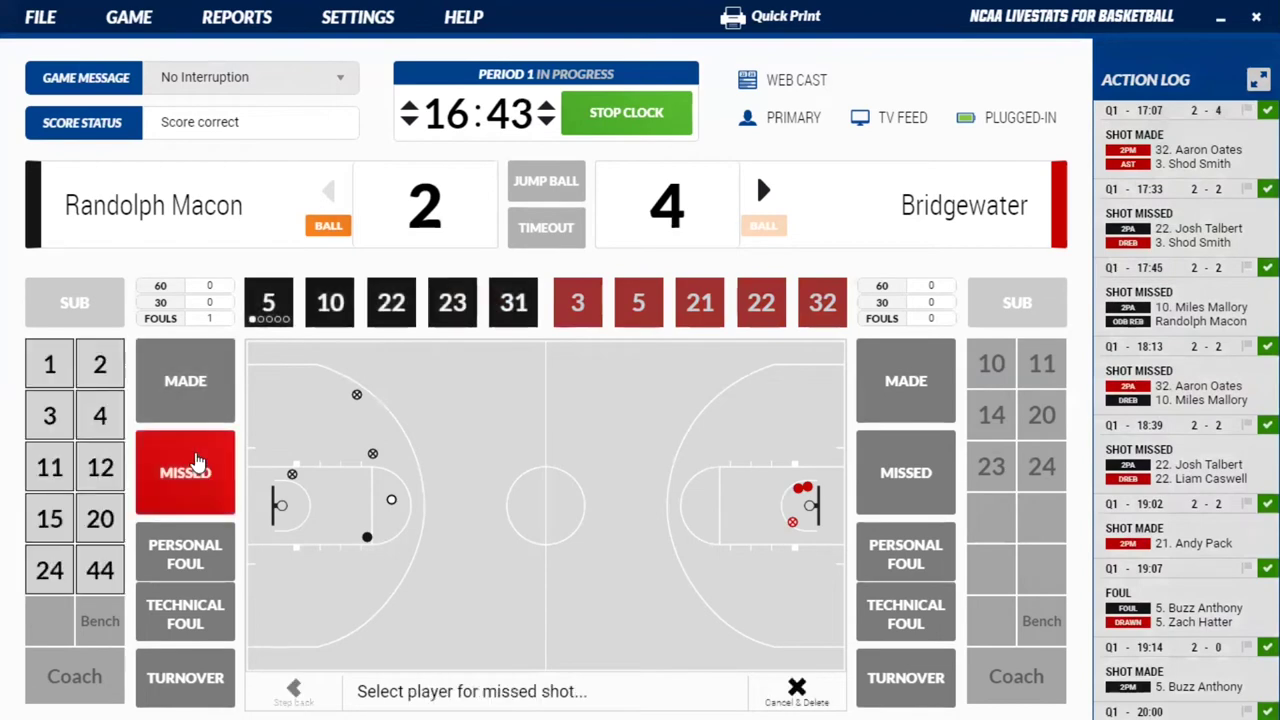
left_click(266, 312)
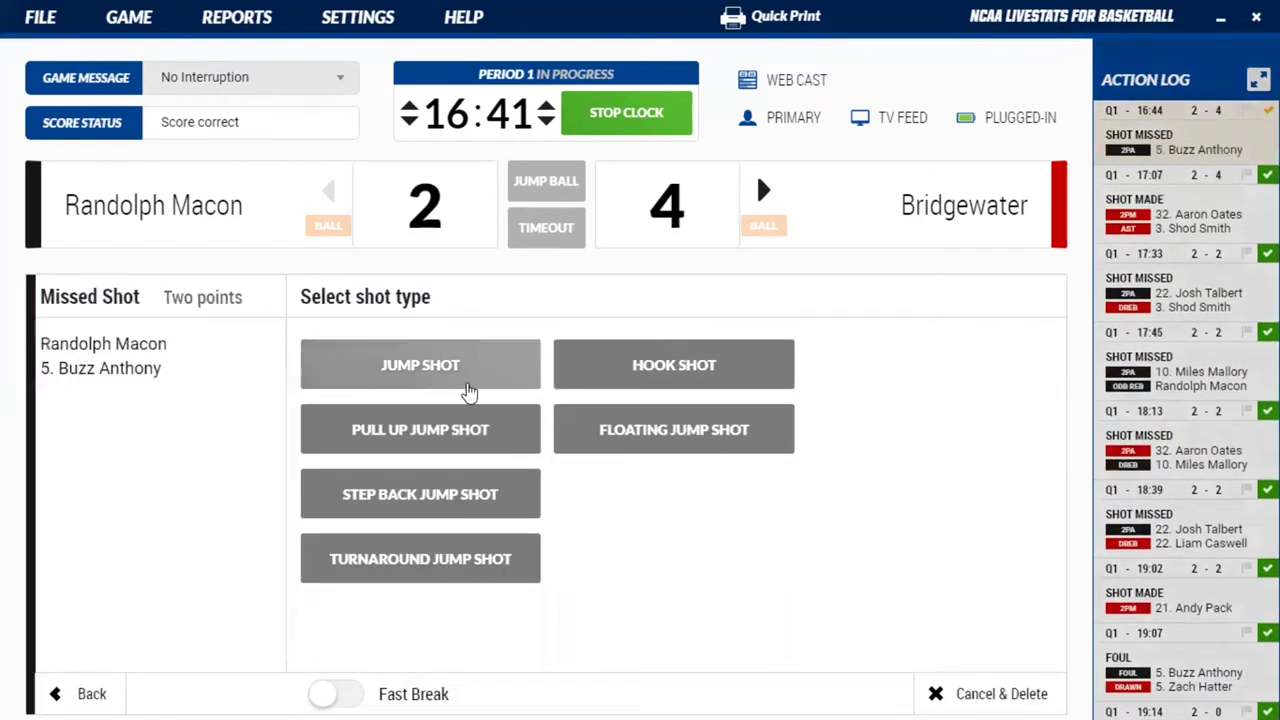
left_click(477, 380)
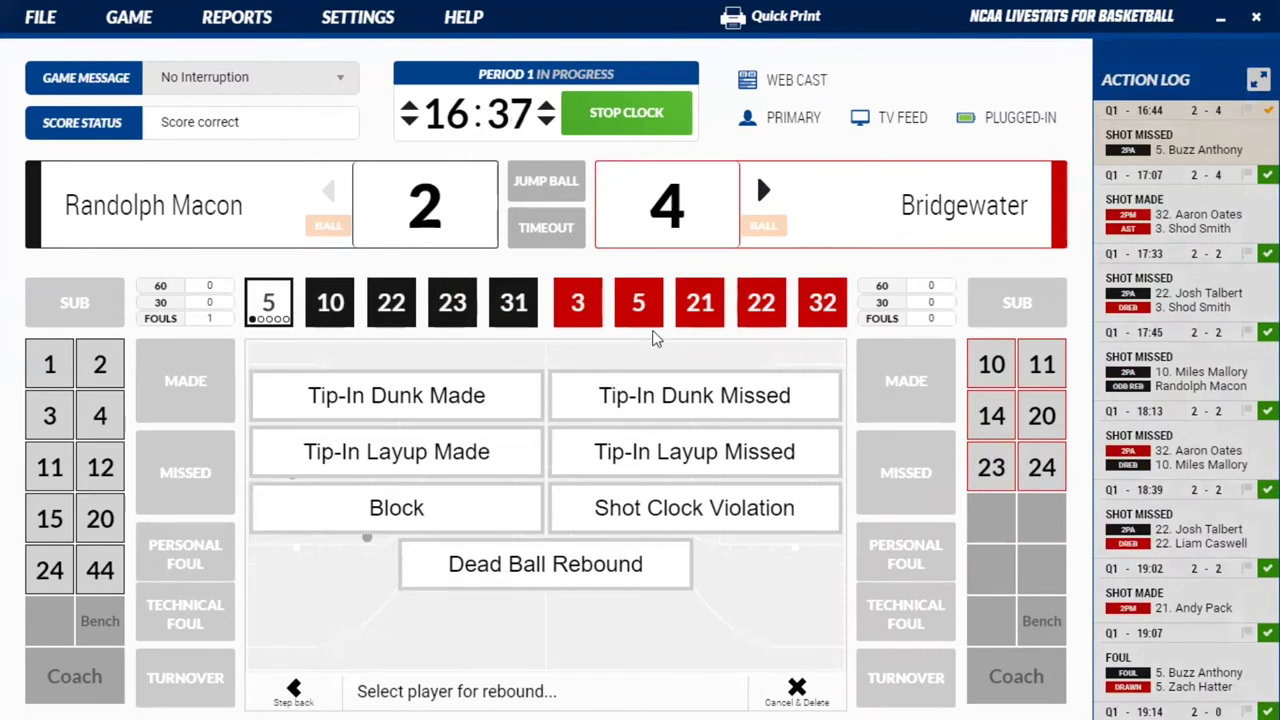
left_click(745, 318)
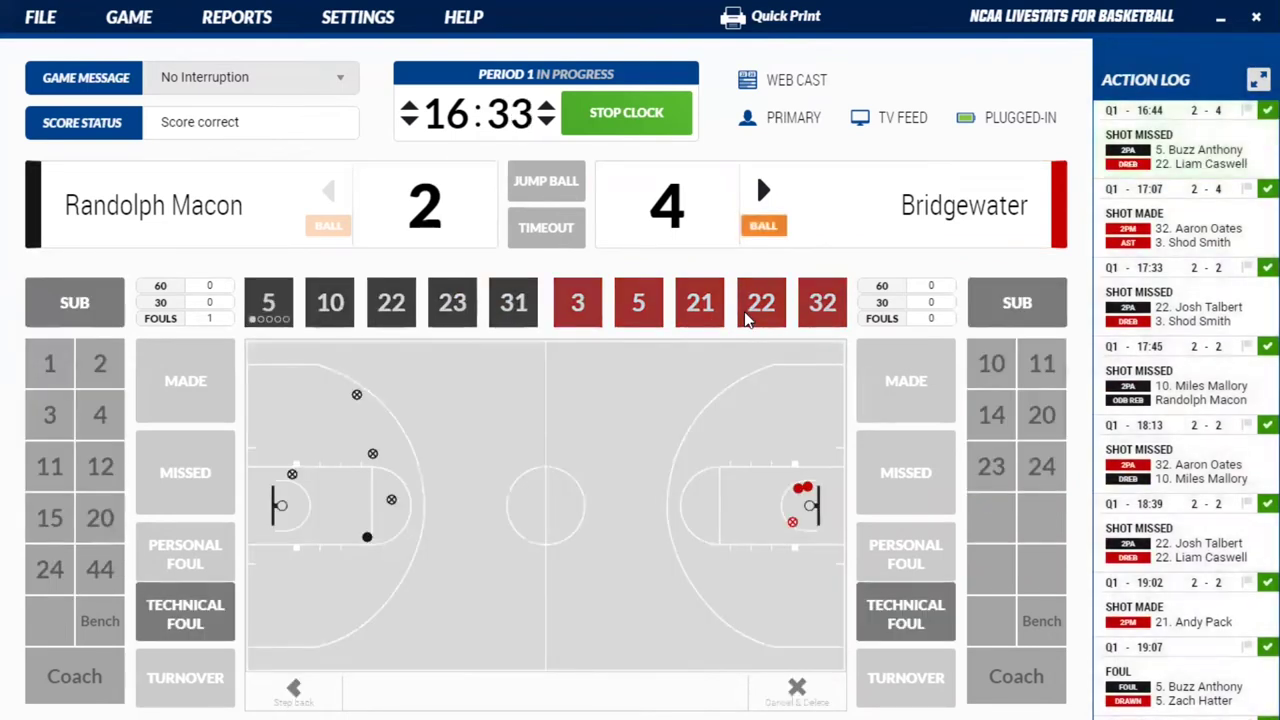
Record a missed three-point jump shot by Bridgewater 5 from the upper corner of the court's right end, rebounded by Bridgewater 21.
left_click(815, 358)
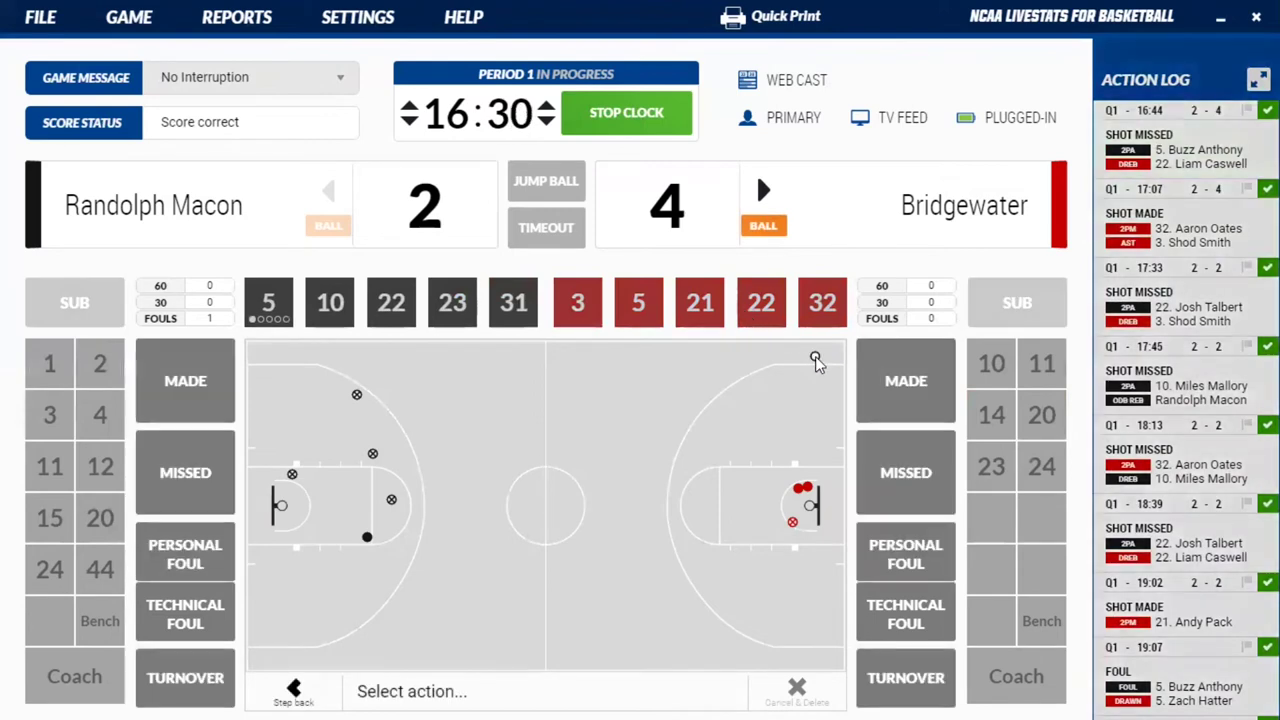
left_click(915, 482)
left_click(640, 318)
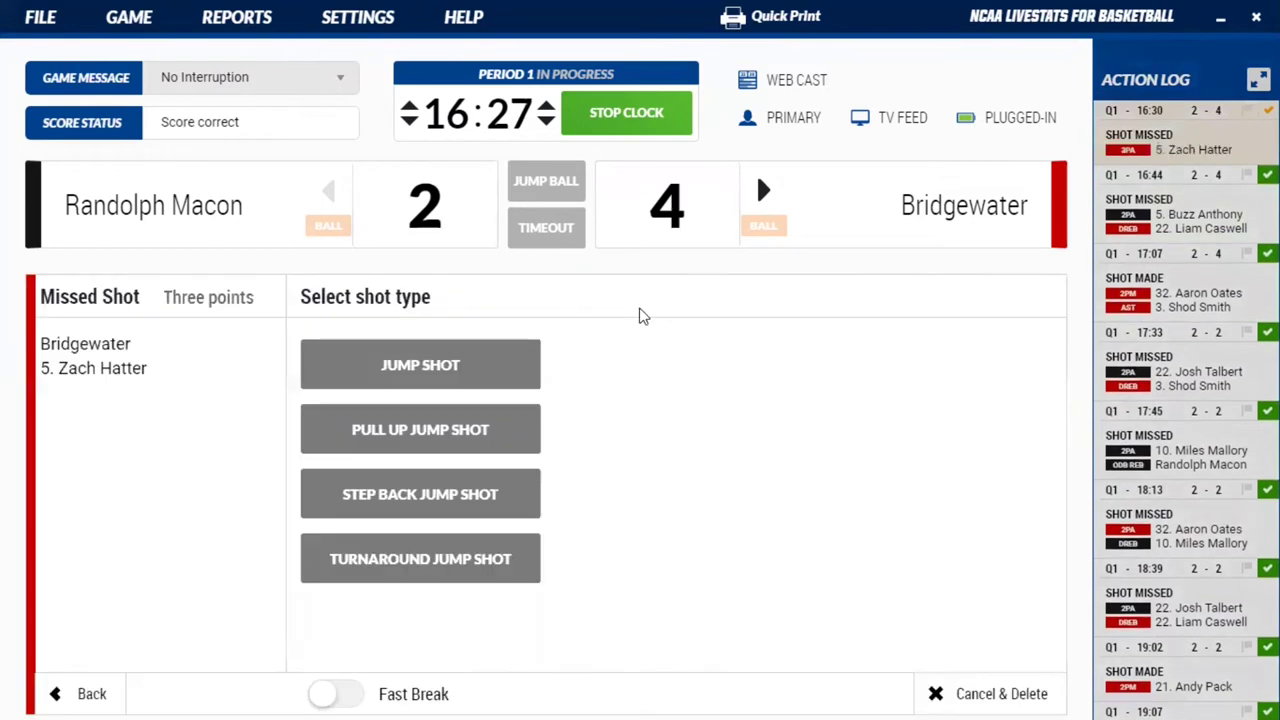
left_click(468, 372)
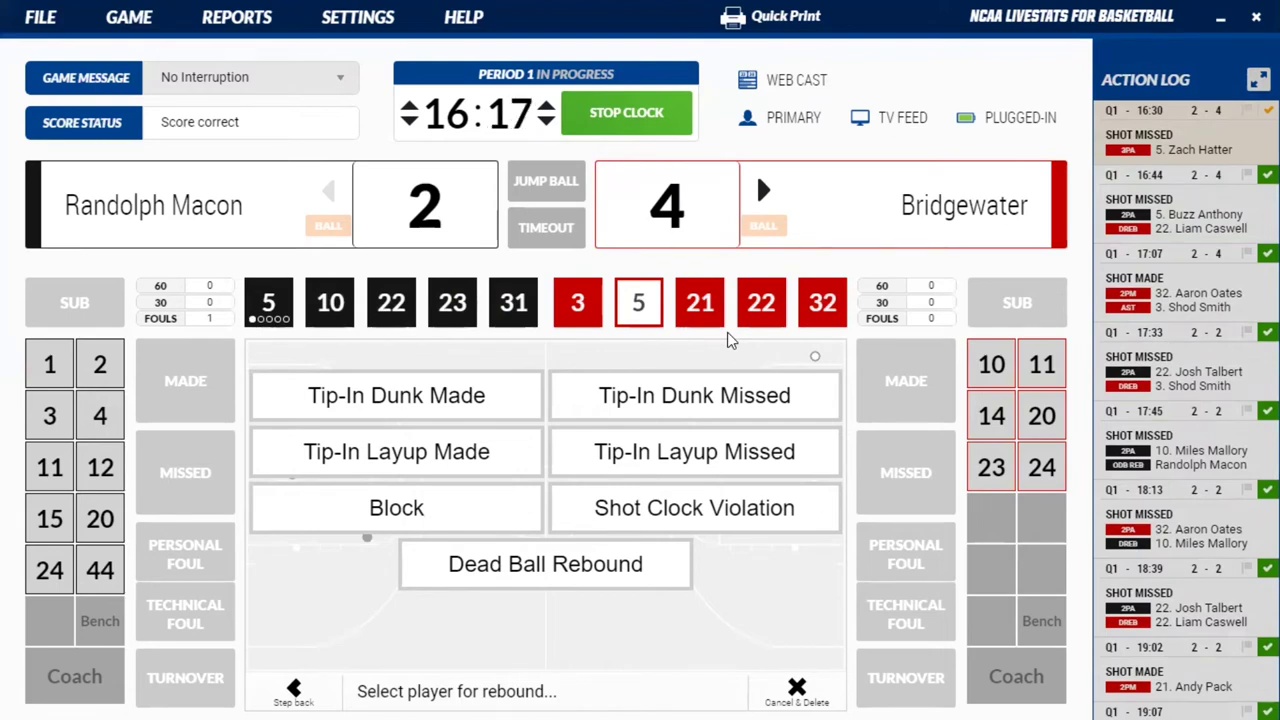
left_click(700, 303)
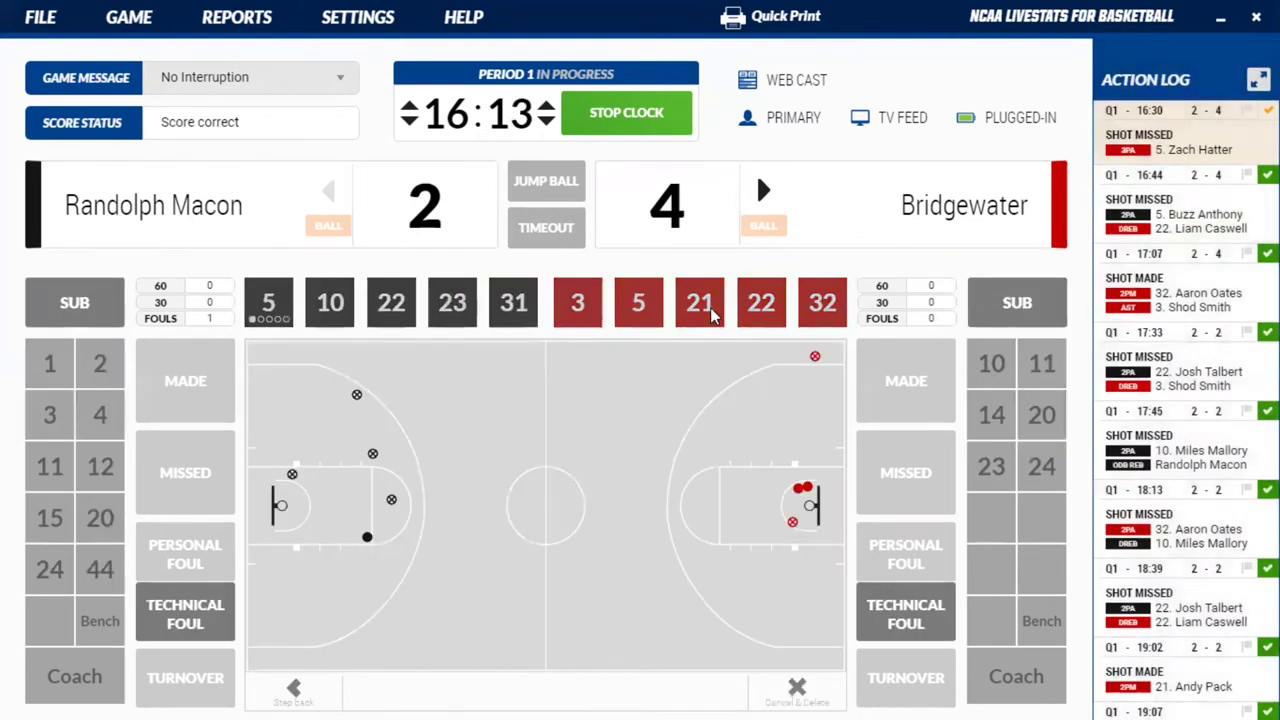
Stop the clock at 16:11 and record a travel turnover by Bridgewater 21.
left_click(633, 128)
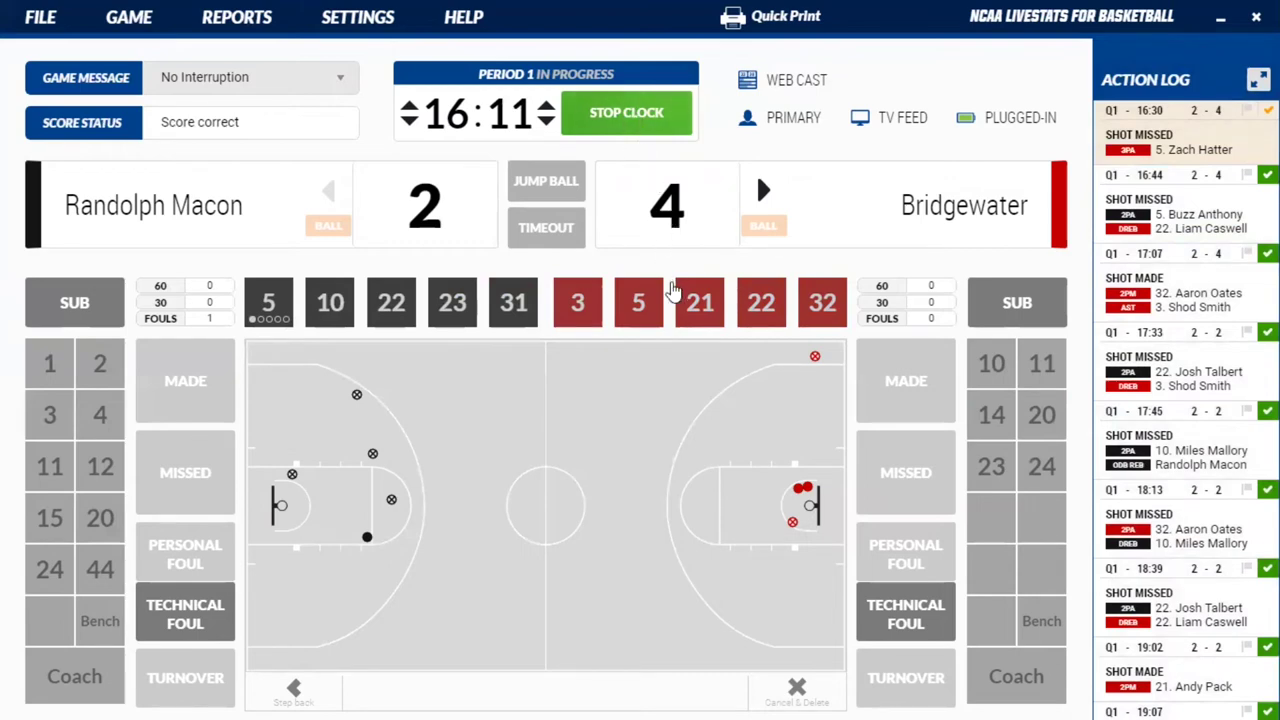
left_click(700, 308)
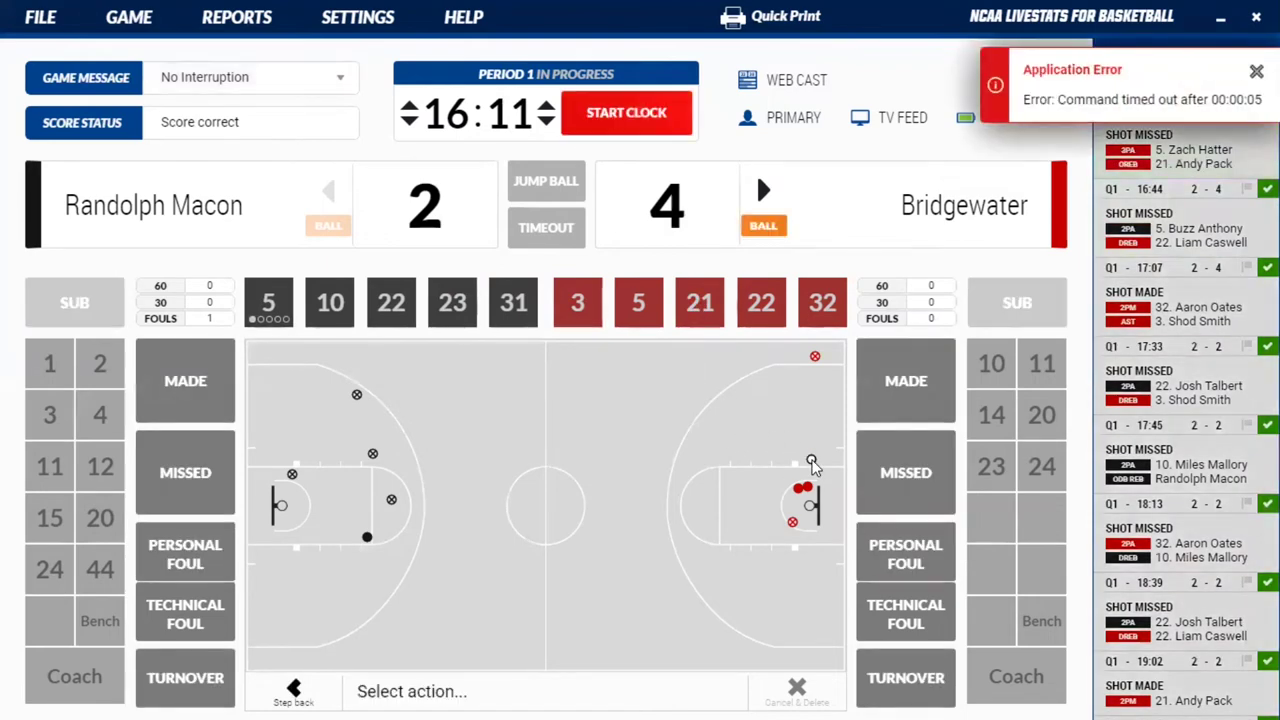
left_click(1155, 72)
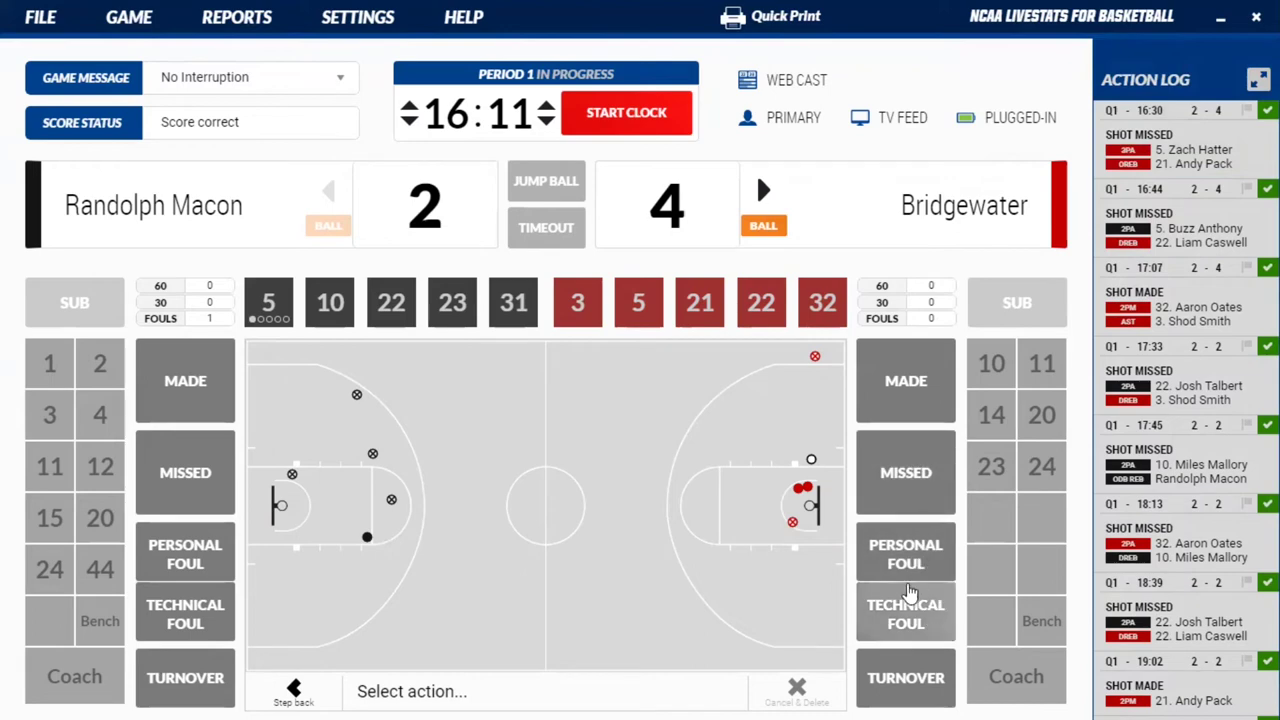
left_click(904, 670)
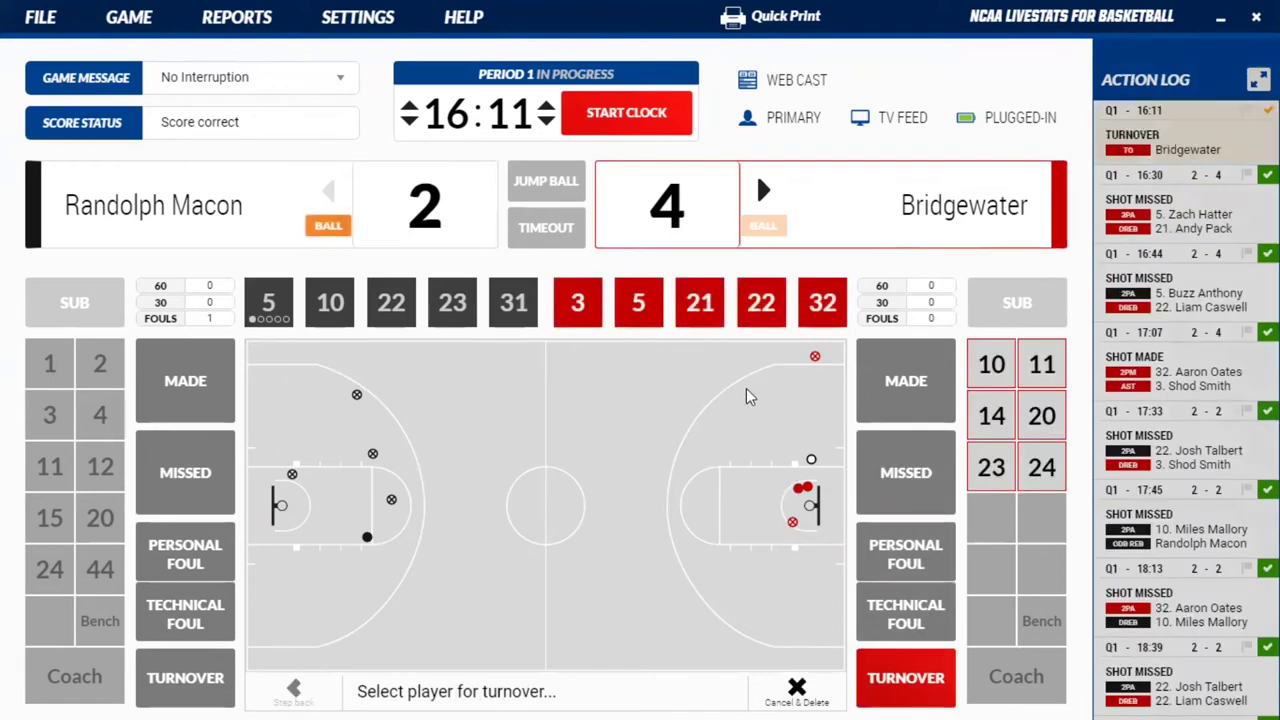
left_click(716, 312)
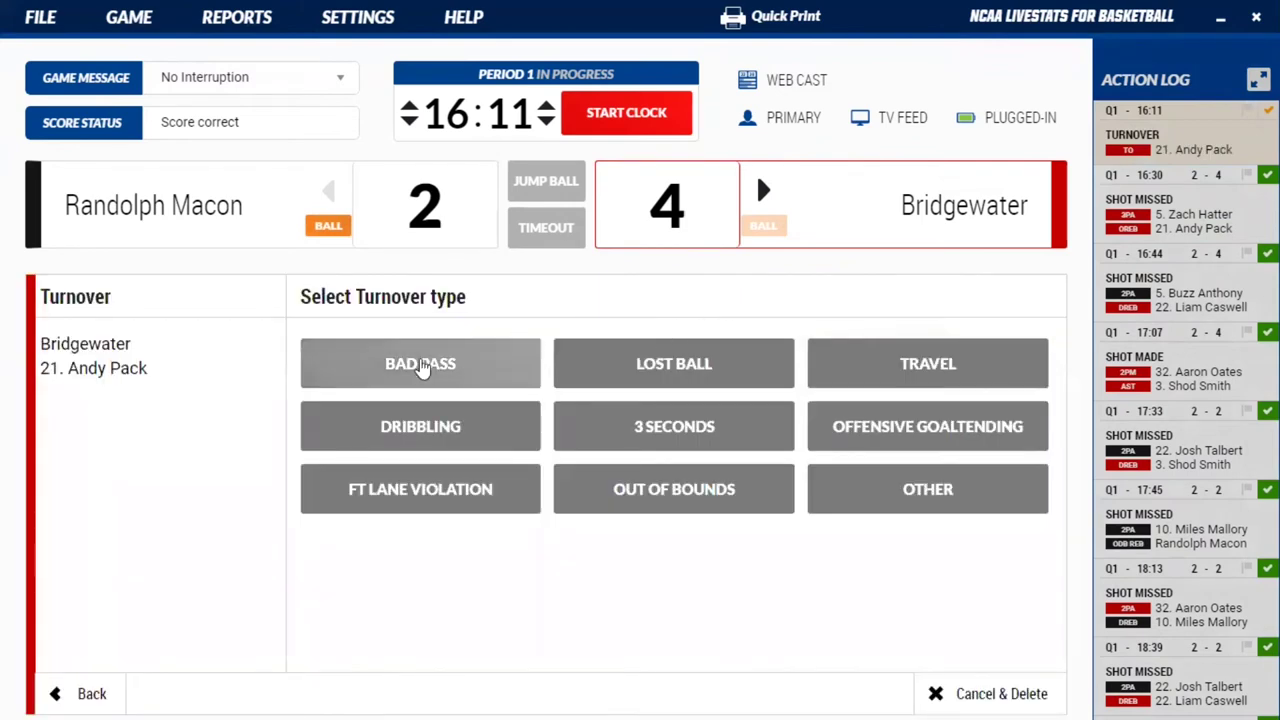
left_click(851, 358)
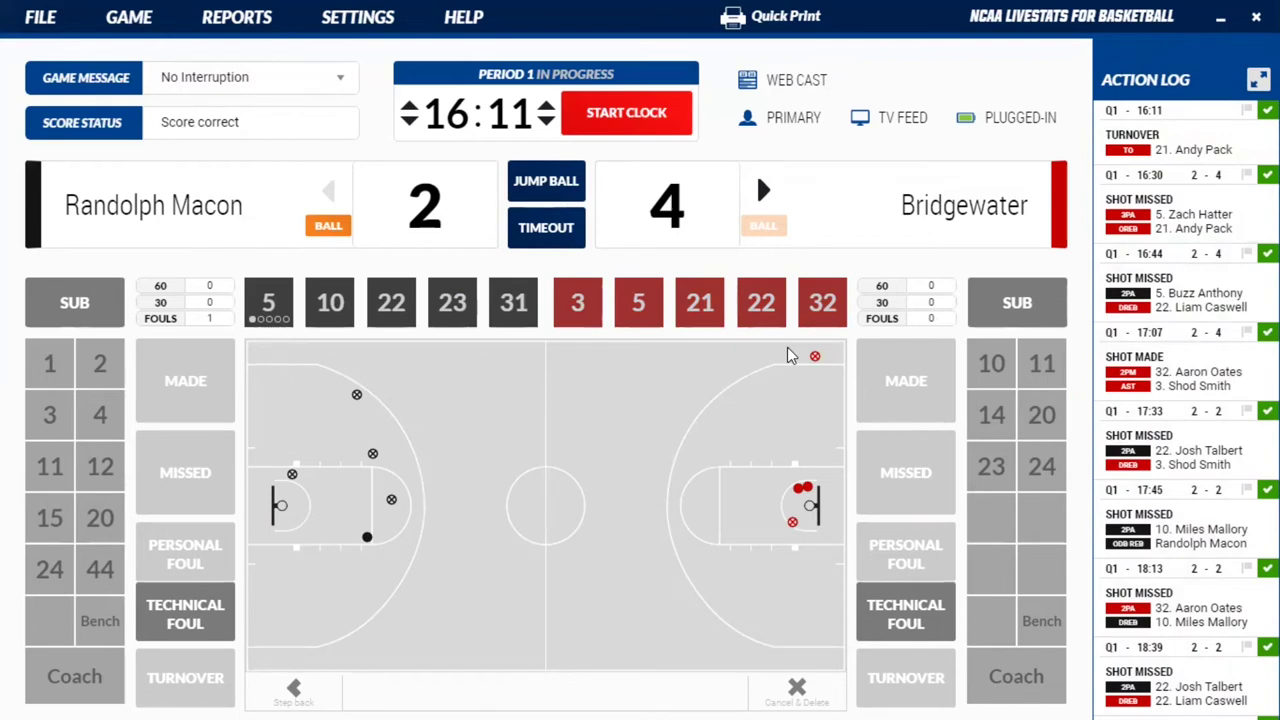
Run the clock down to 16:02 and record a shooting foul by Bridgewater 32 near the left basket, drawn by Randolph Macon 10.
key("space")
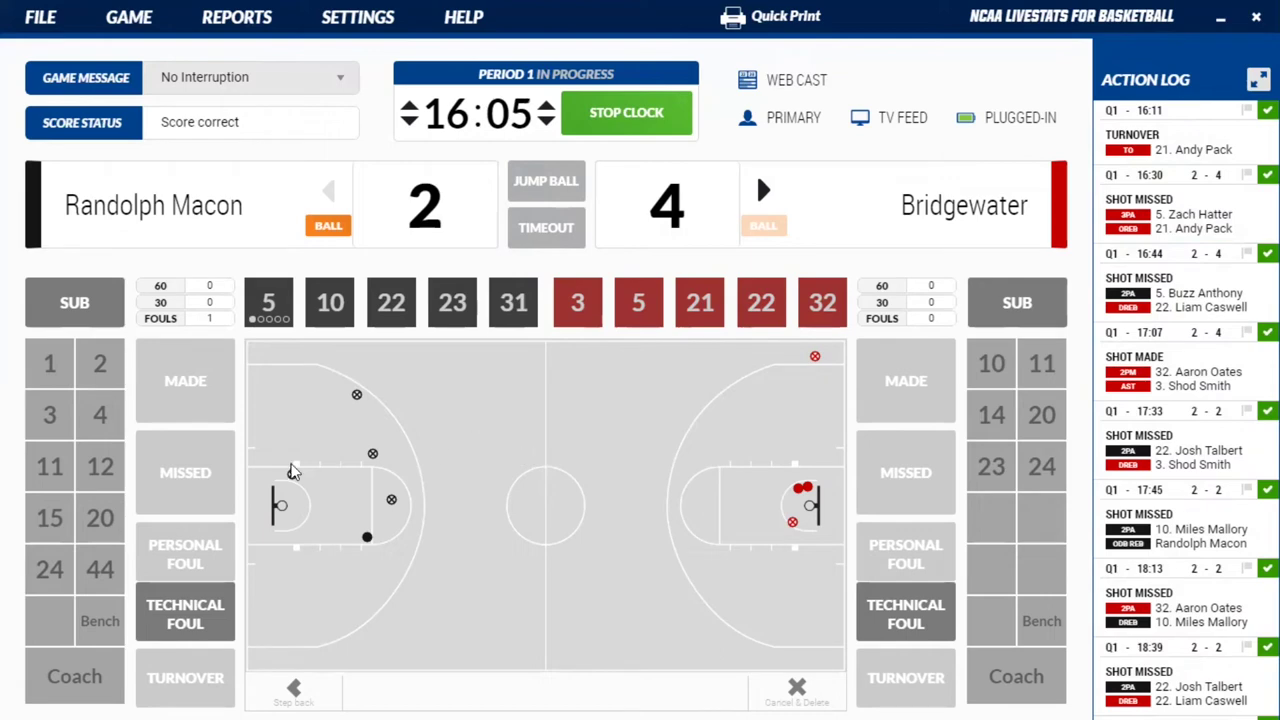
left_click(304, 510)
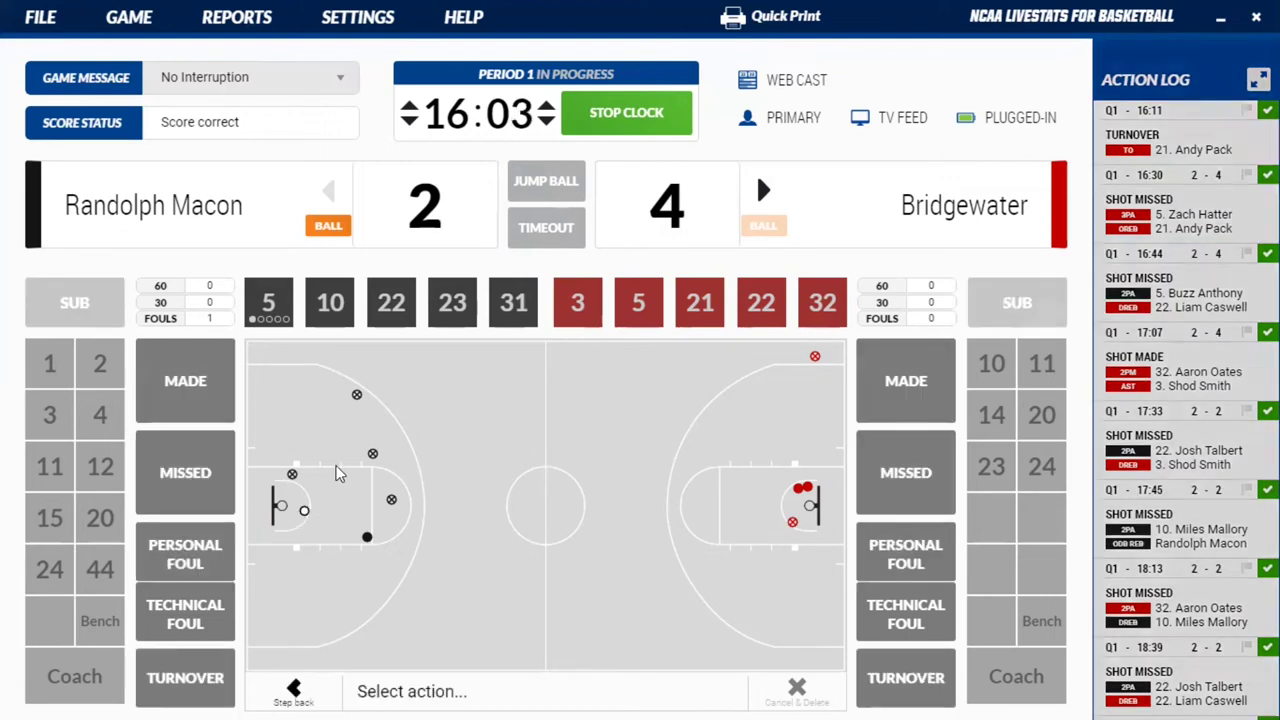
key("space")
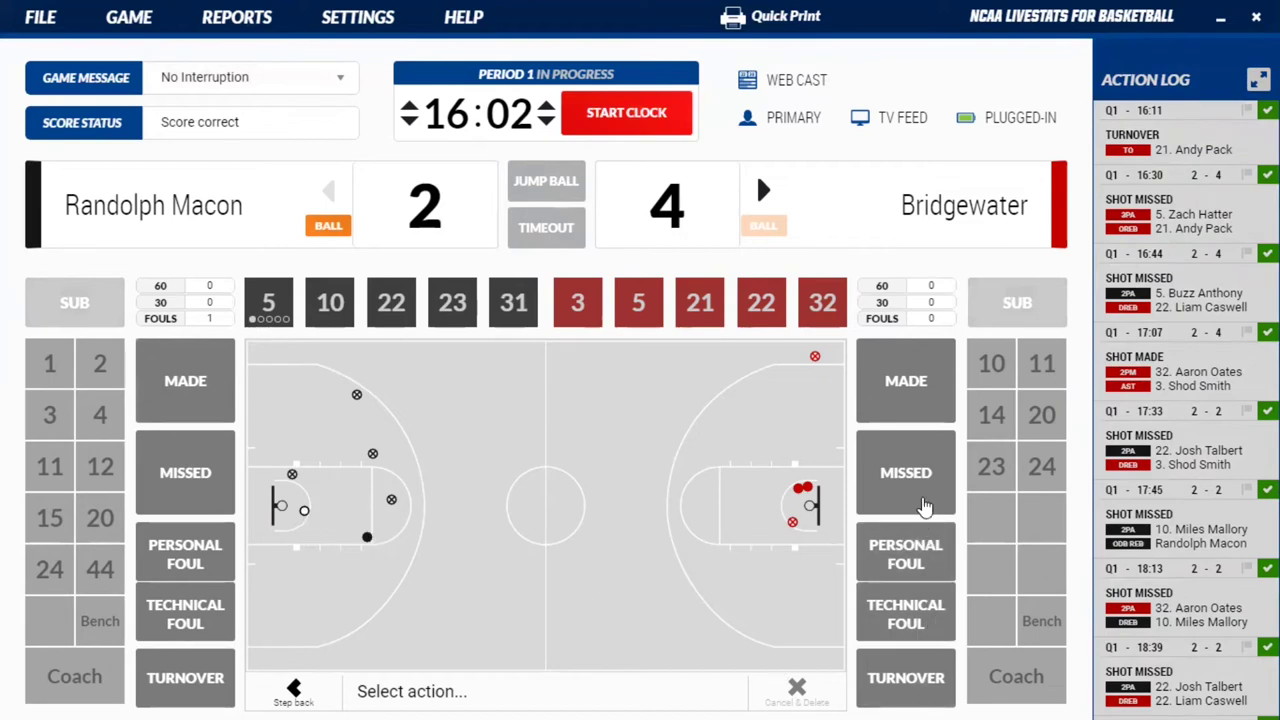
left_click(918, 562)
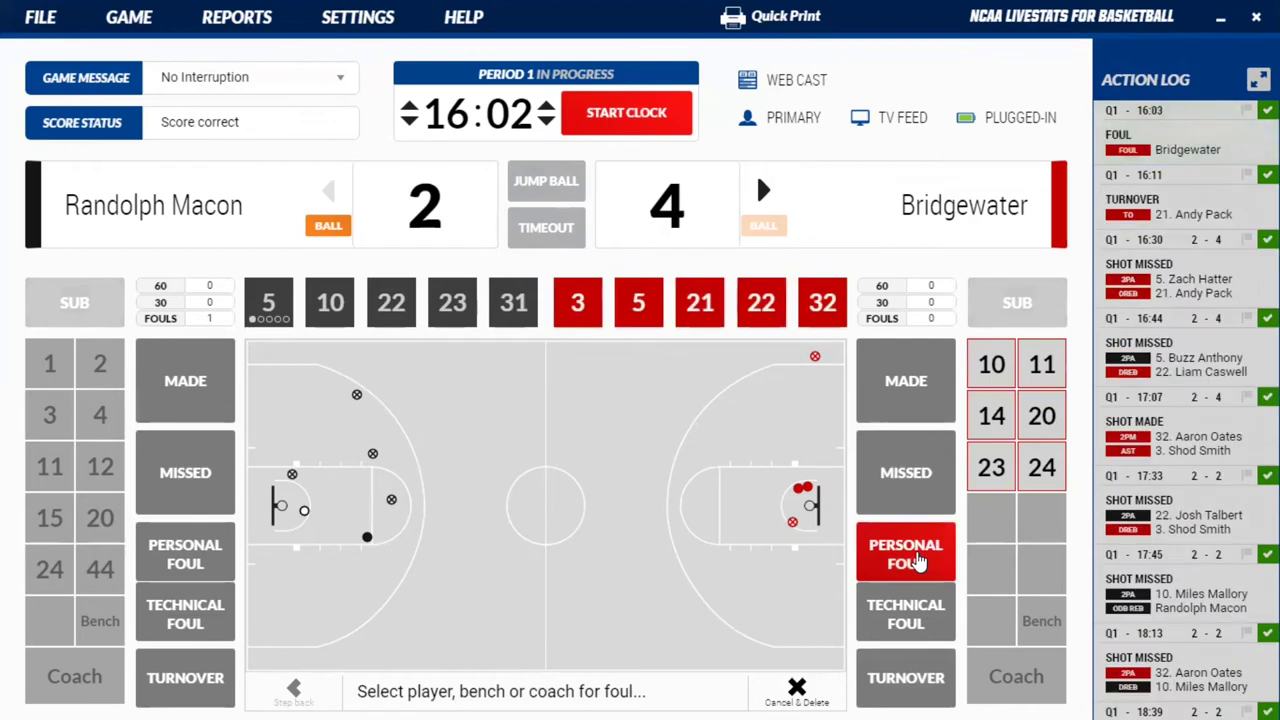
left_click(826, 308)
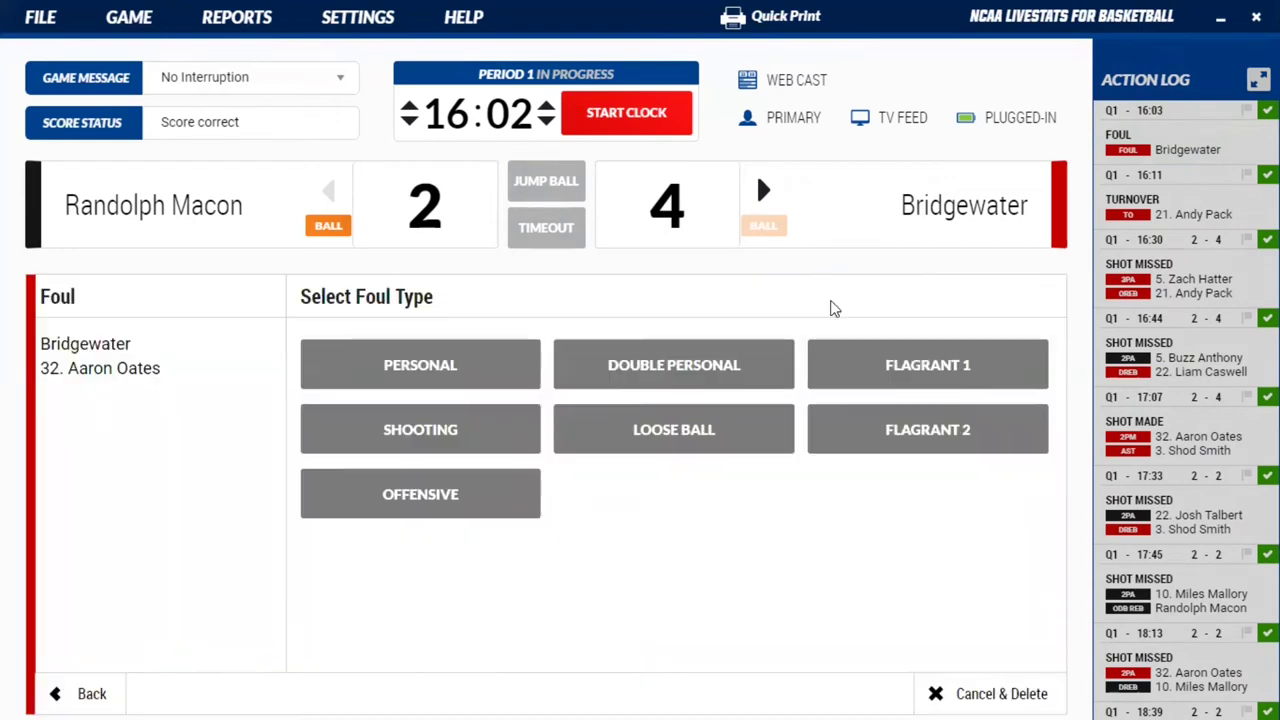
left_click(407, 431)
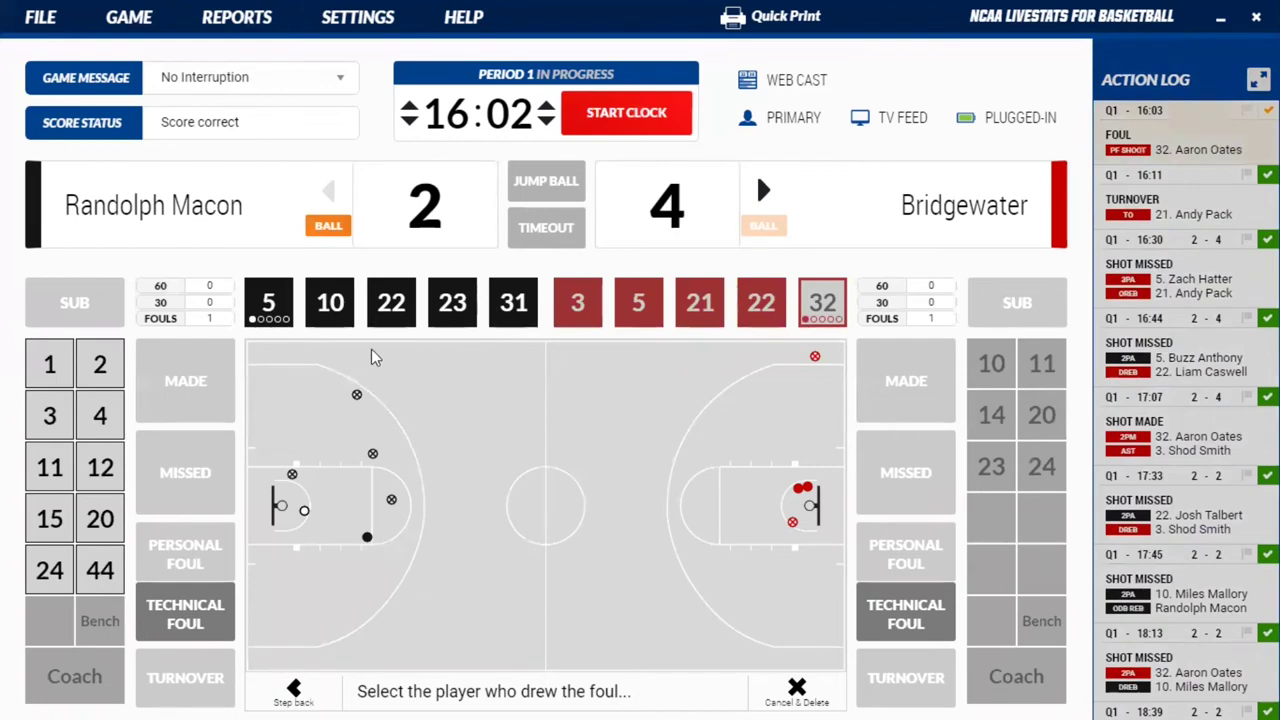
left_click(331, 307)
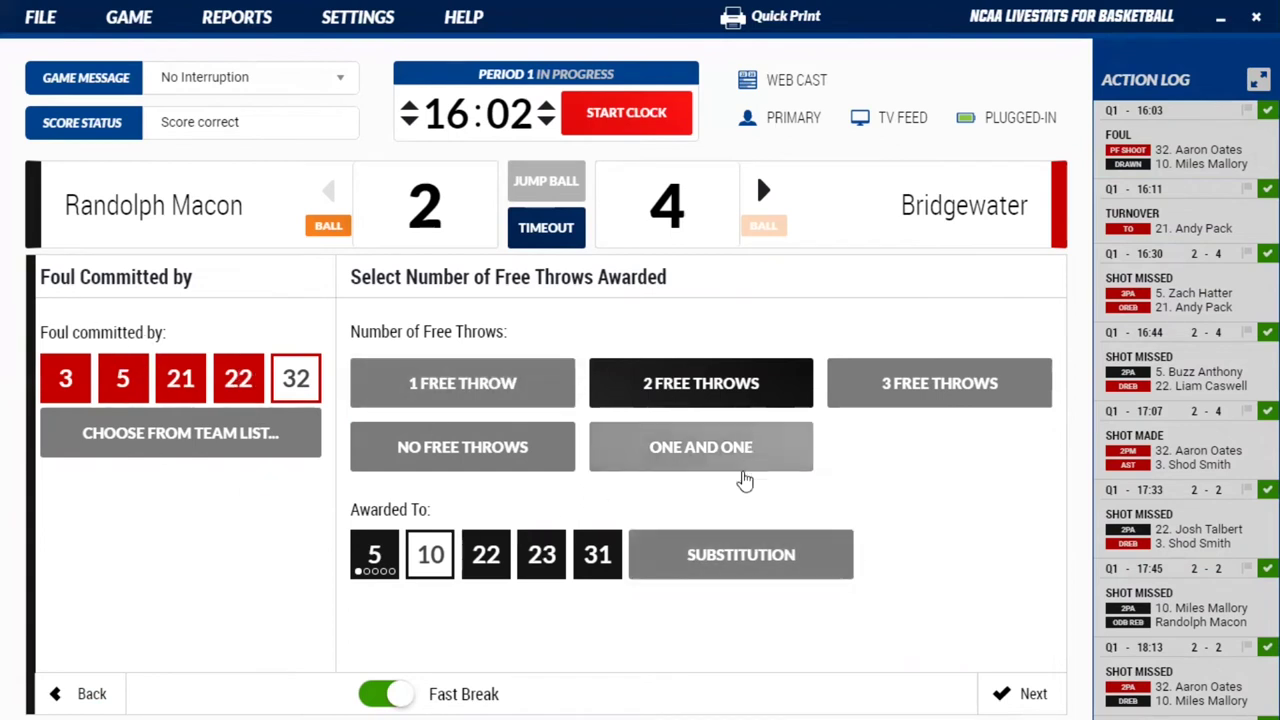
Award Randolph Macon 10 two free throws and record the first attempt as made.
left_click(997, 694)
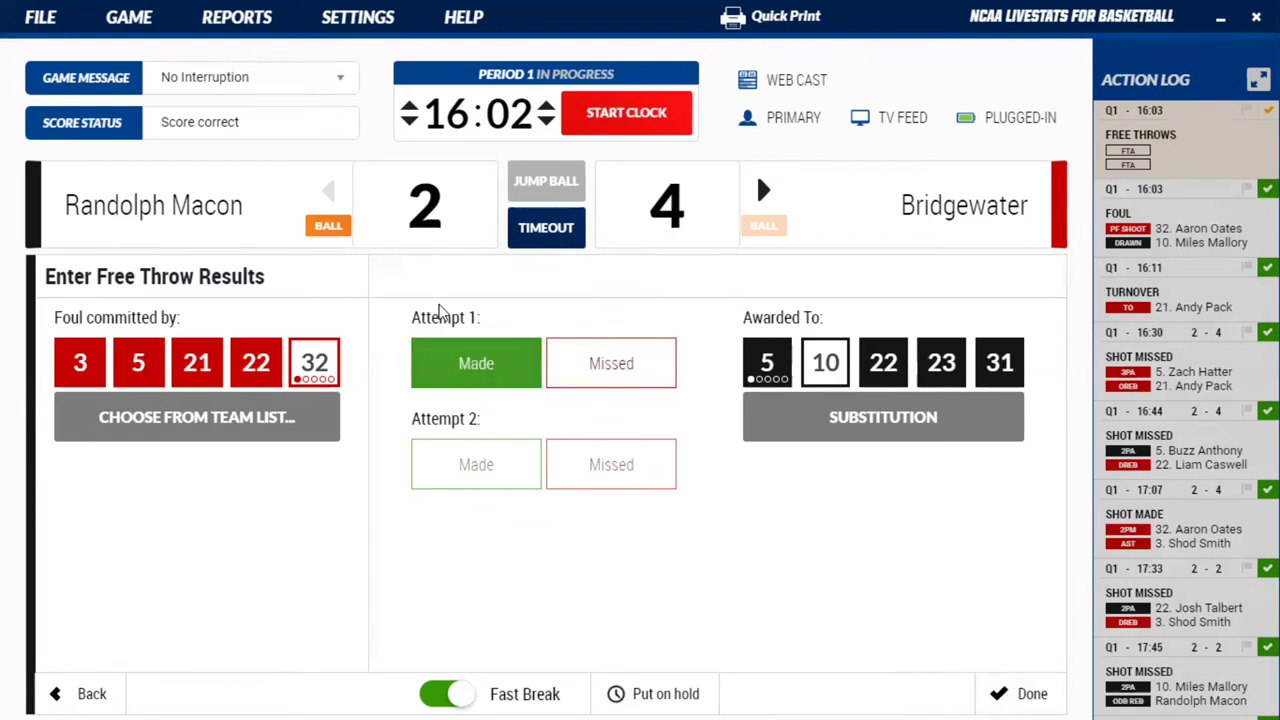
left_click(605, 375)
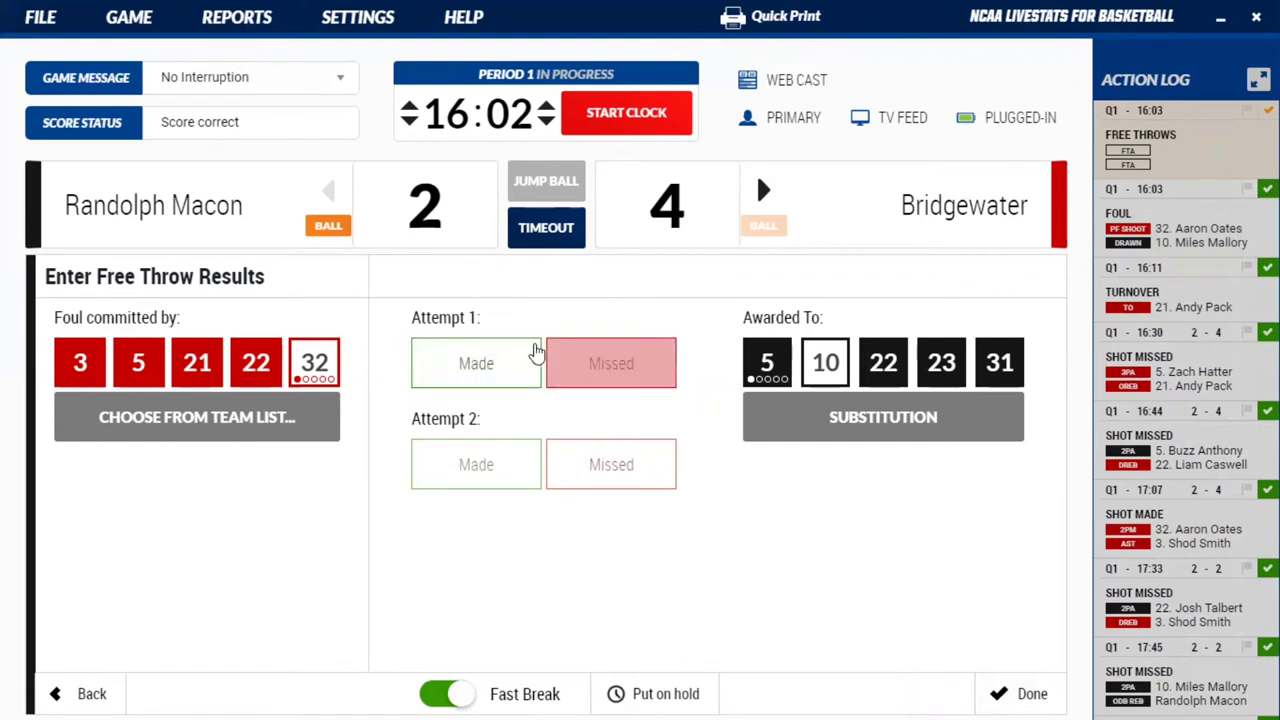
left_click(499, 362)
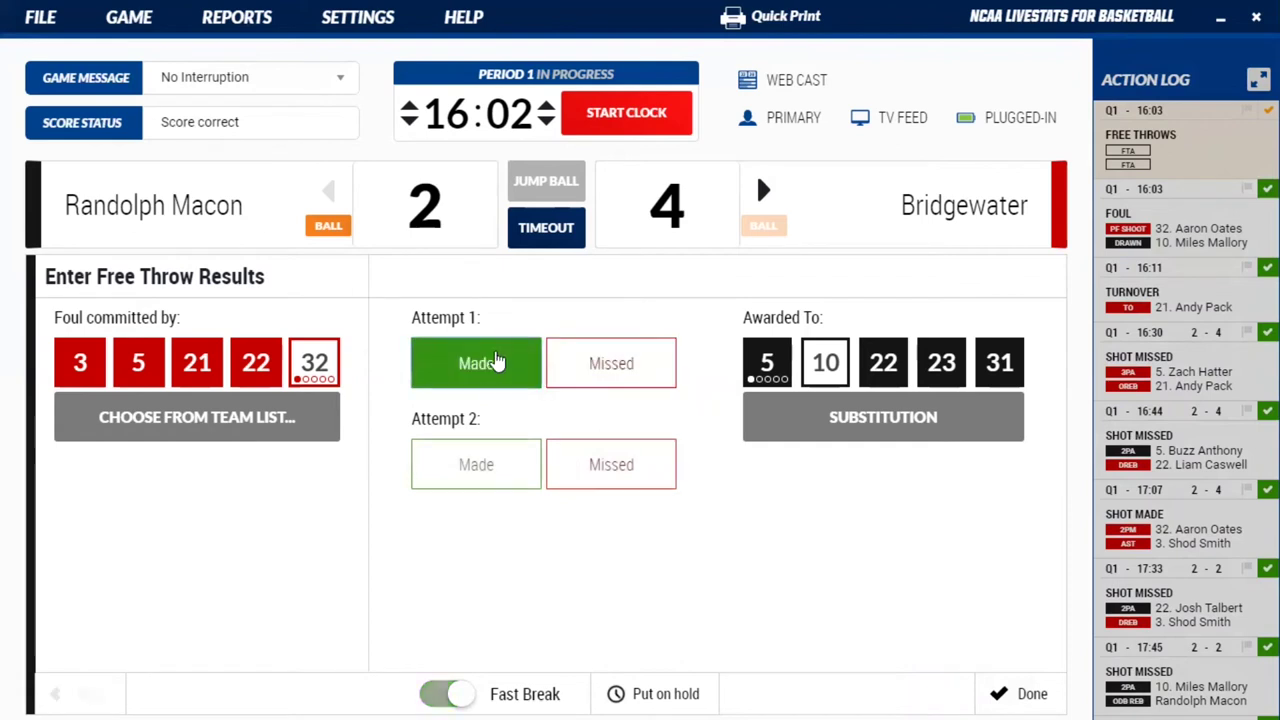
Substitute Randolph Macon 44 for 5 and Bridgewater 24 for 22 between the free throws, and save the changes.
left_click(797, 418)
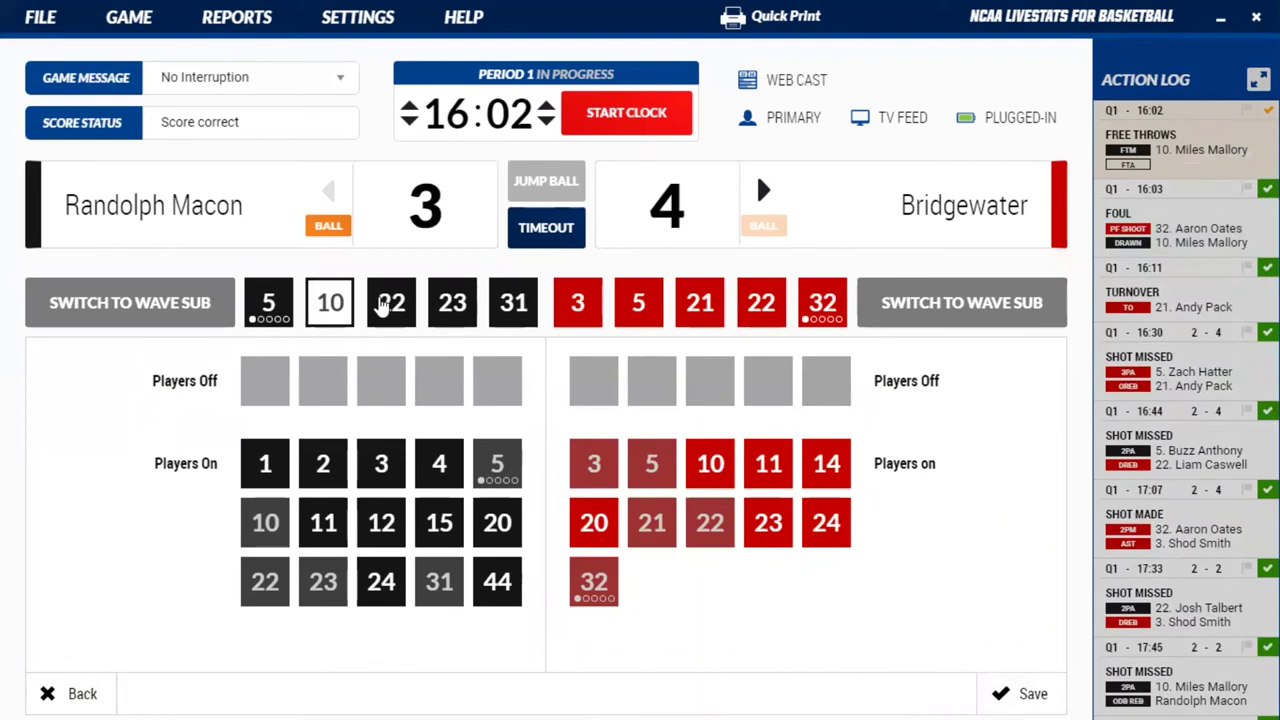
left_click(265, 305)
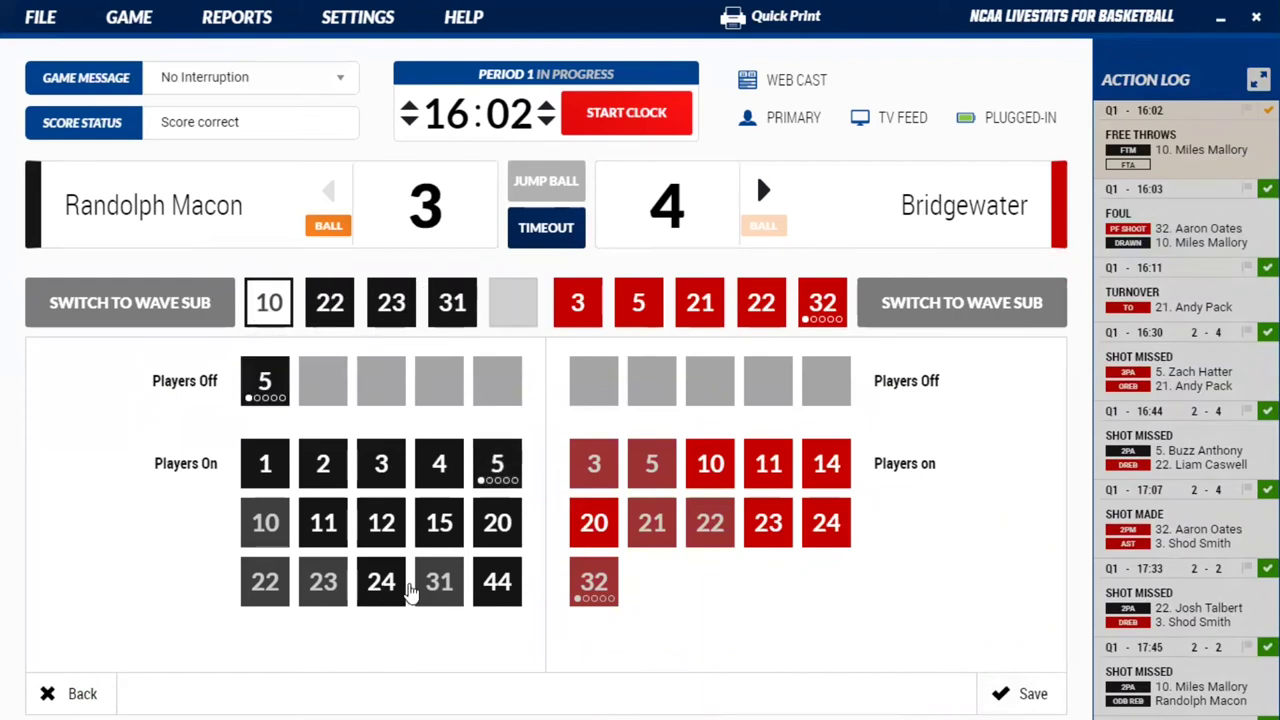
left_click(483, 593)
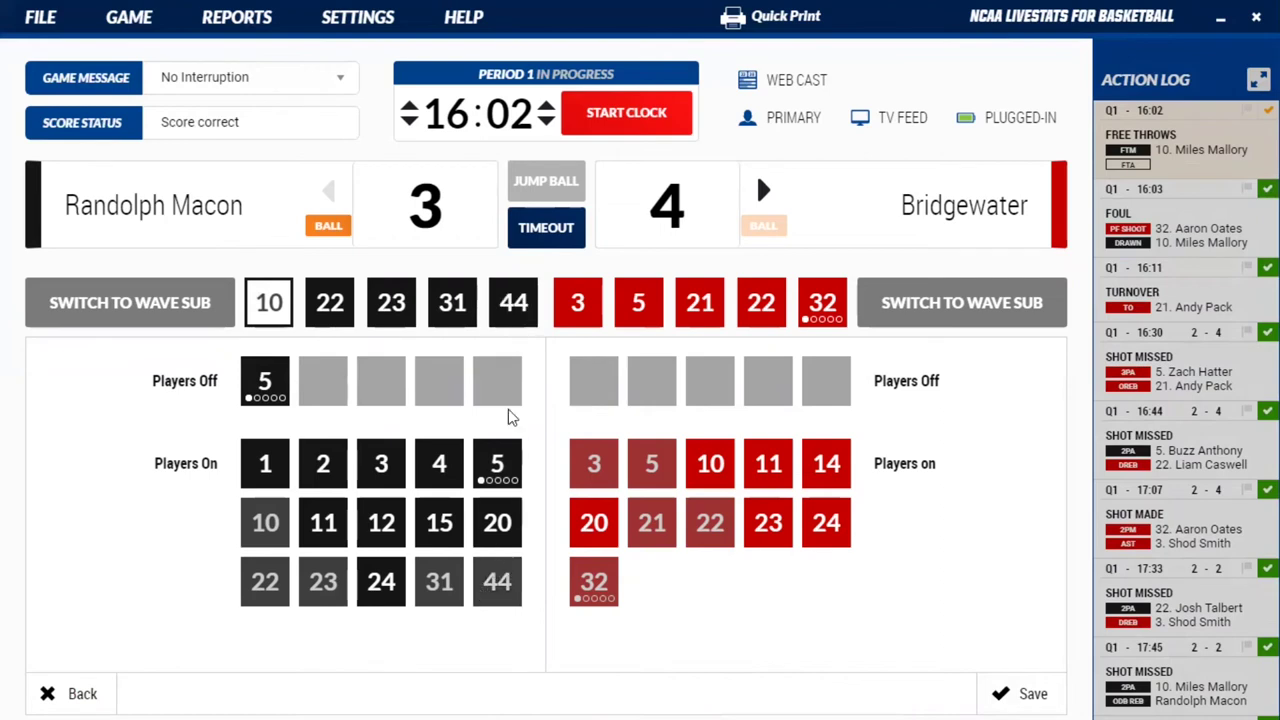
left_click(826, 530)
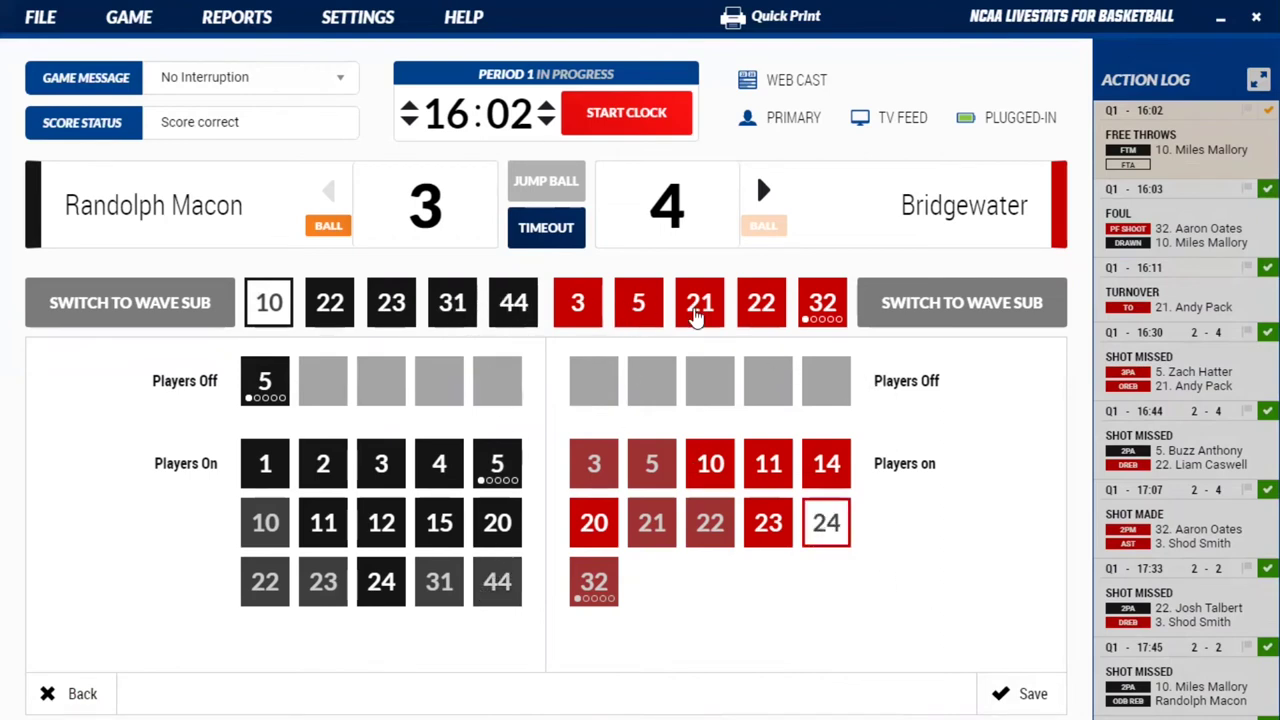
left_click(757, 310)
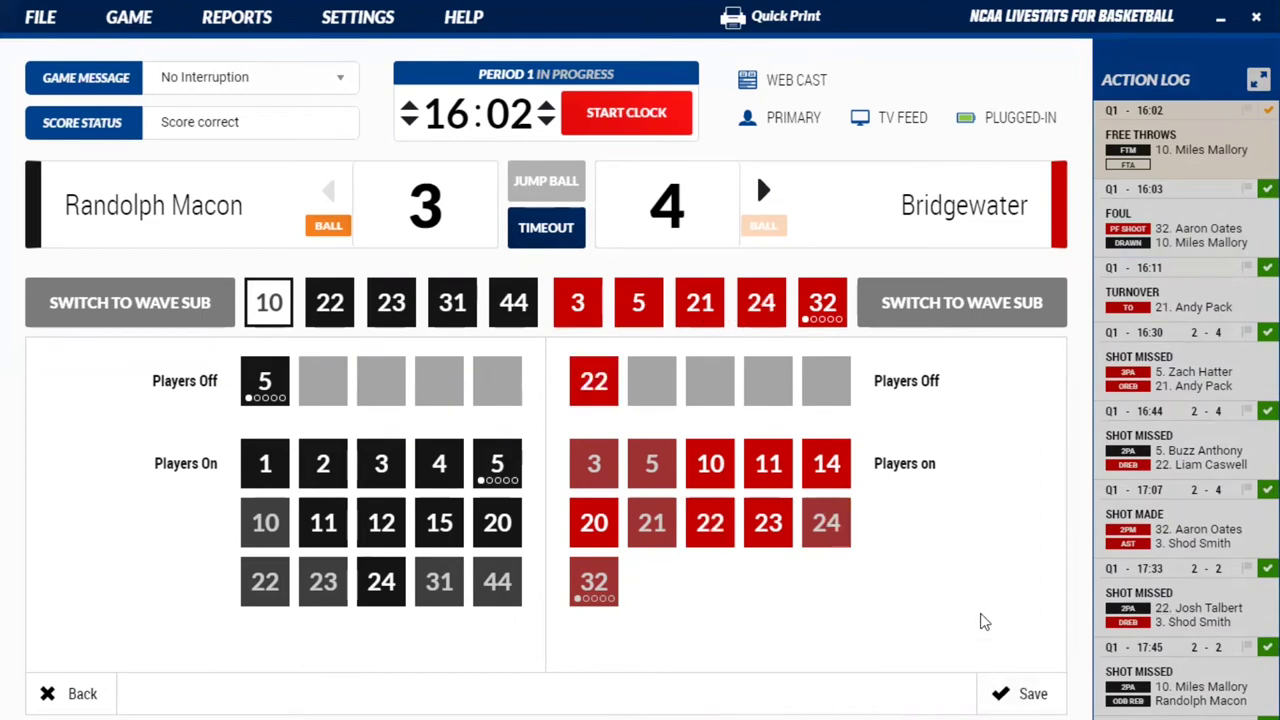
left_click(1040, 695)
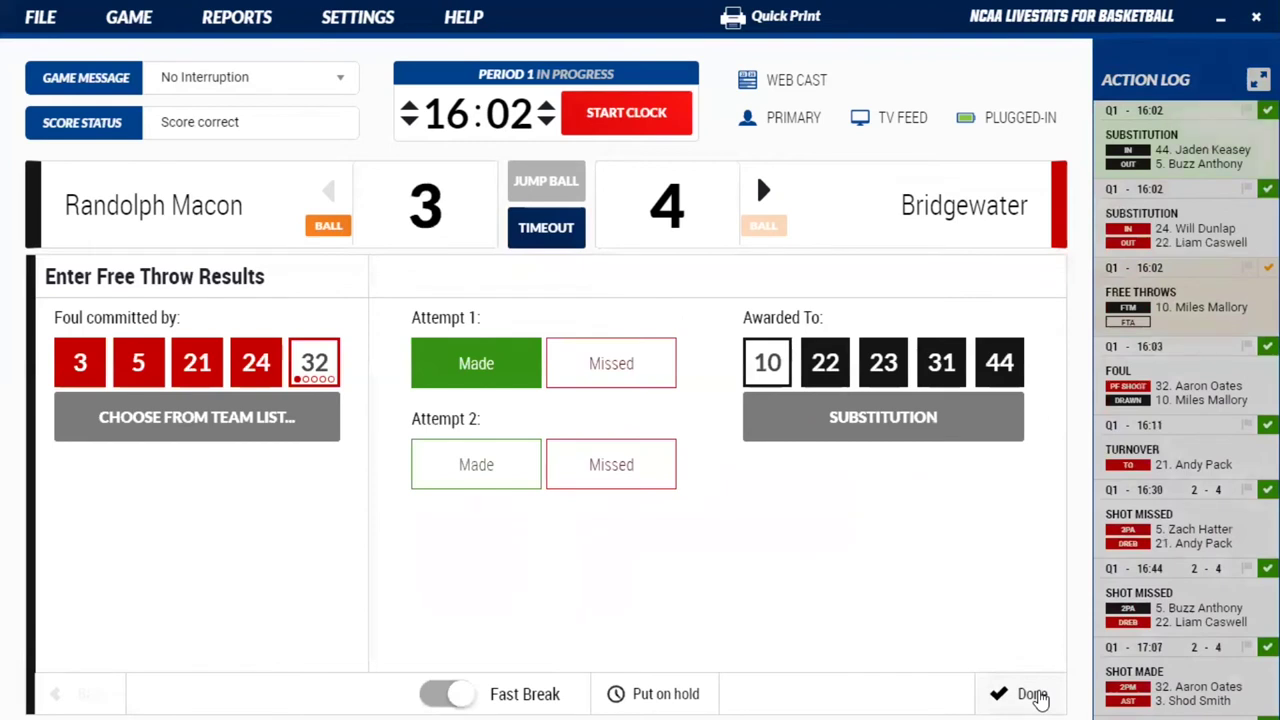
Record the second free throw by Randolph Macon 10 as made and finish the free throw entry.
left_click(560, 451)
left_click(560, 451)
left_click(597, 470)
left_click(514, 467)
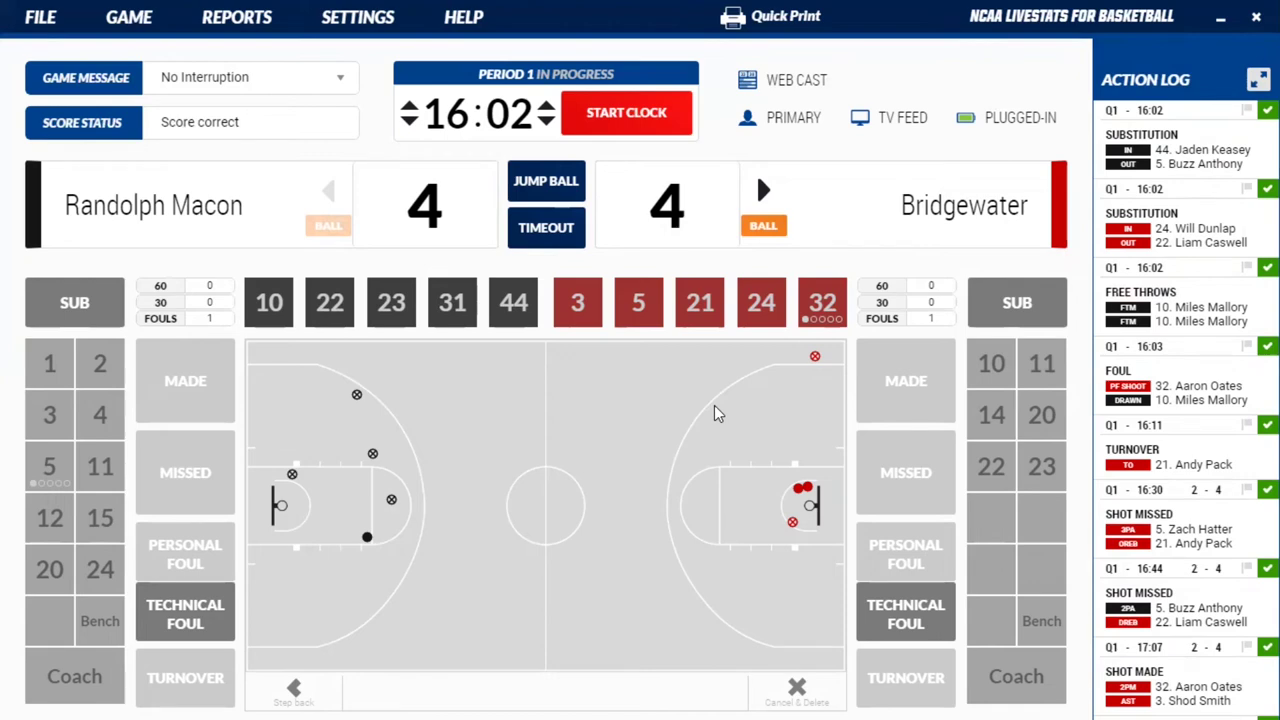
Restart the clock and record an unassisted fast-break three-point jump shot made by Bridgewater 5 from the upper arc of the court's right end.
key("space")
left_click(737, 374)
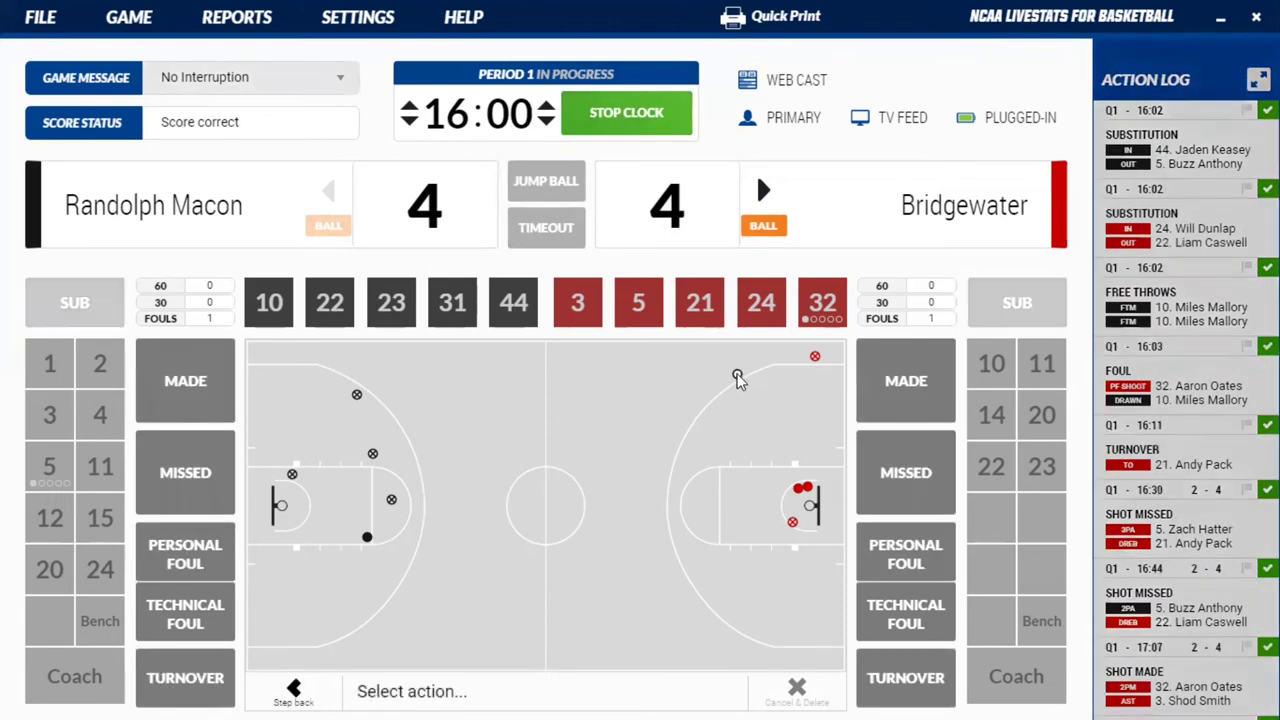
left_click(905, 375)
left_click(644, 306)
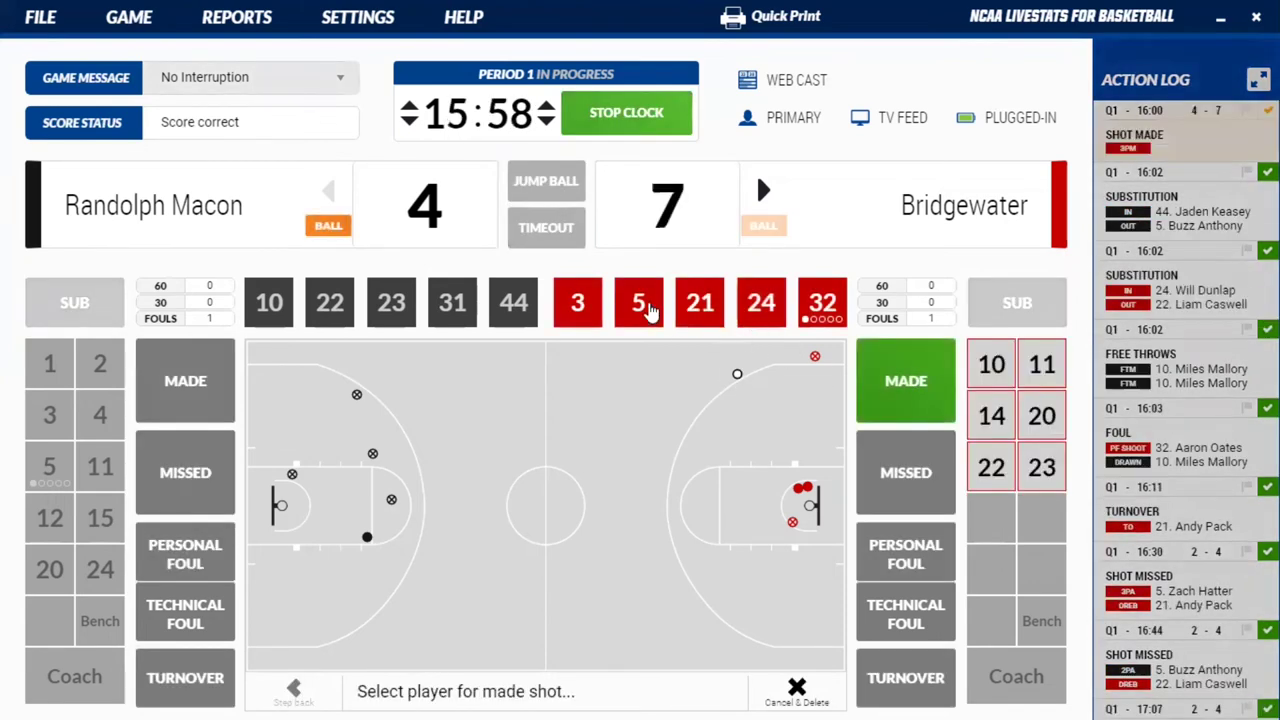
left_click(494, 363)
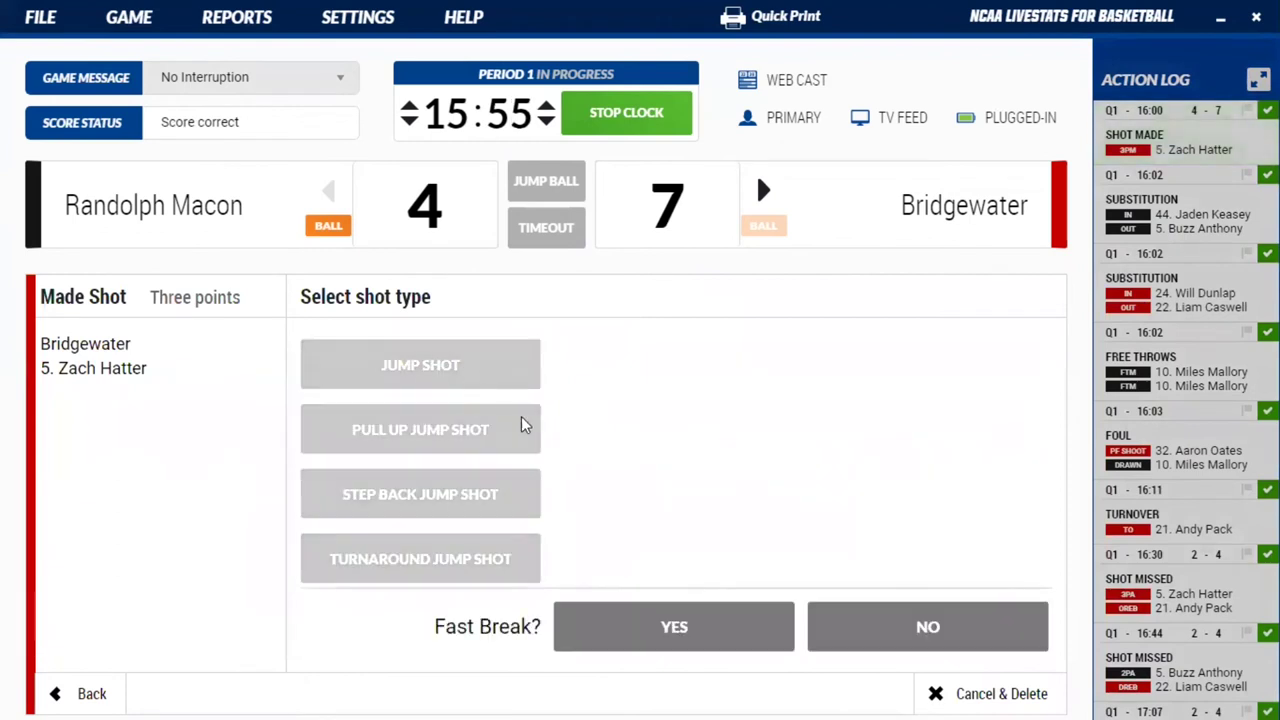
left_click(641, 622)
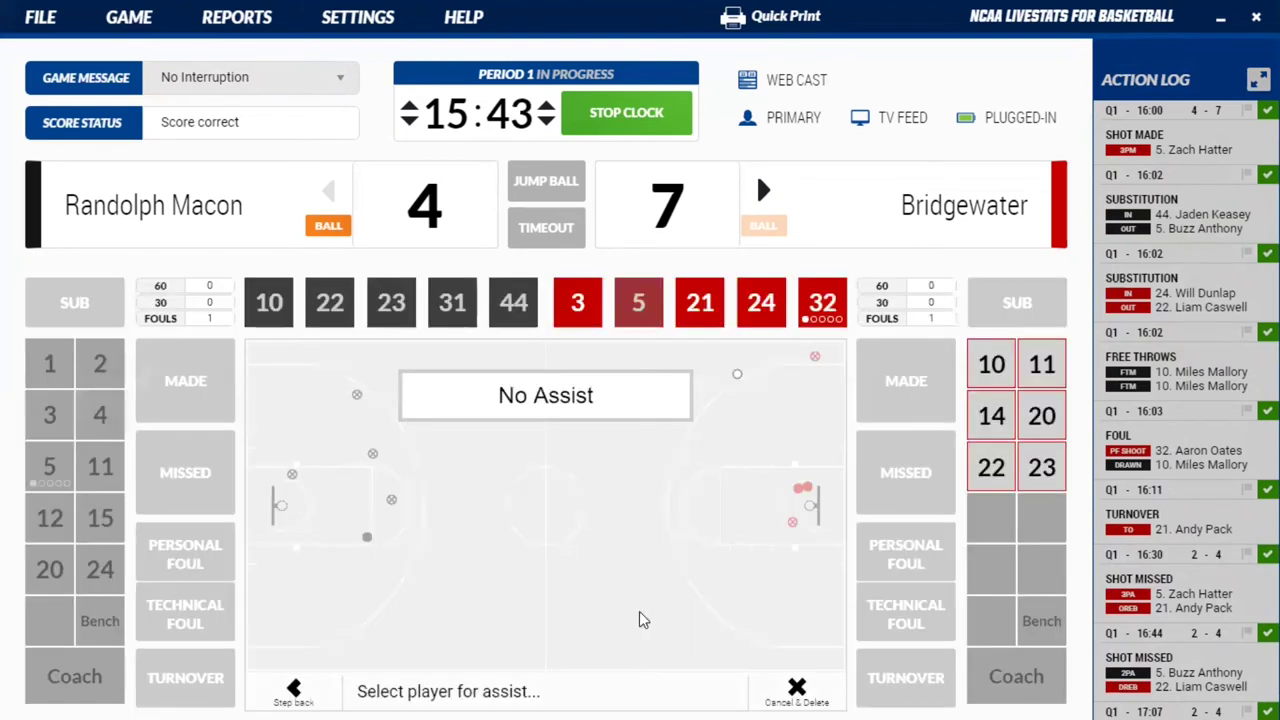
left_click(546, 397)
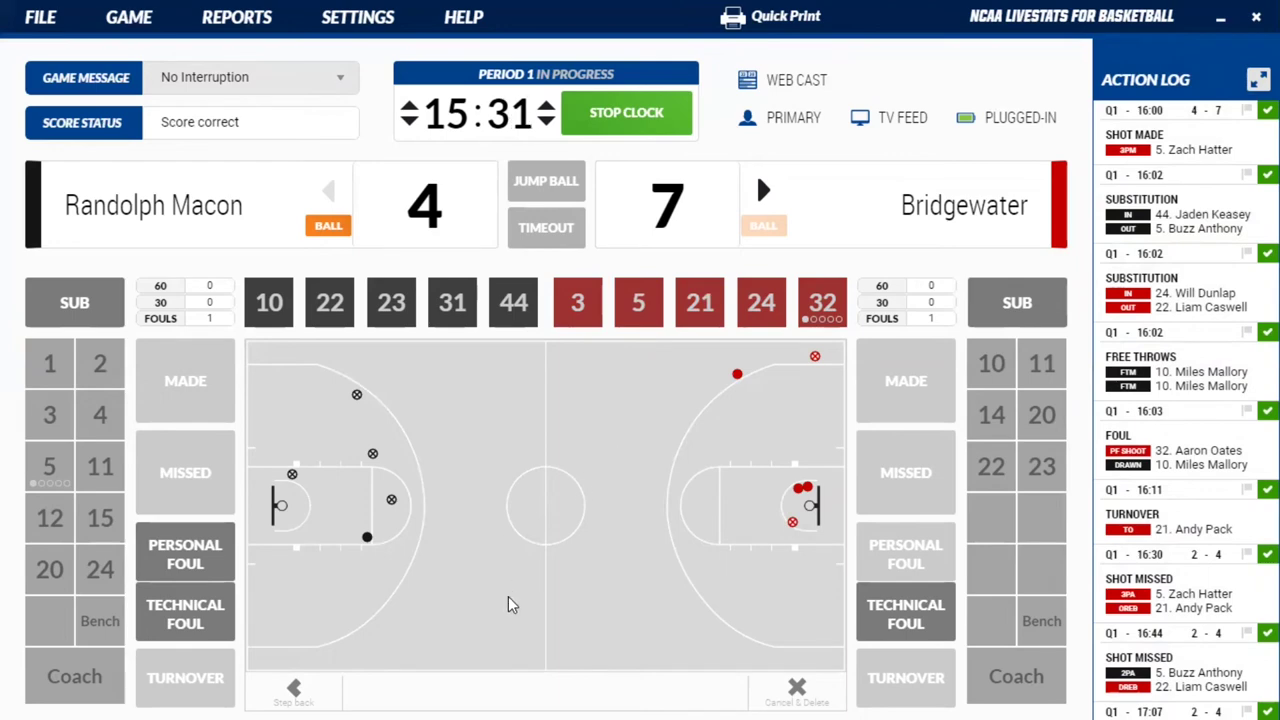
Stop the clock at 15:31, record a 60-second timeout by Randolph Macon, and confirm the score as correct.
key("space")
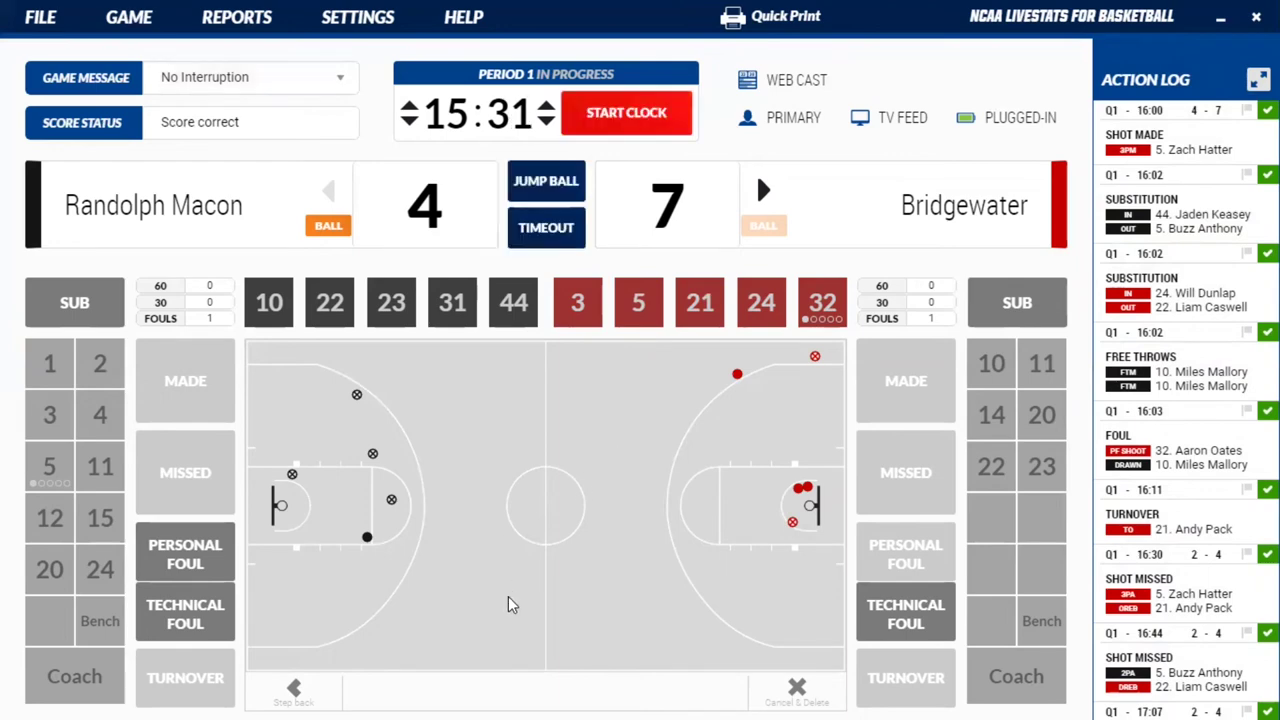
left_click(537, 244)
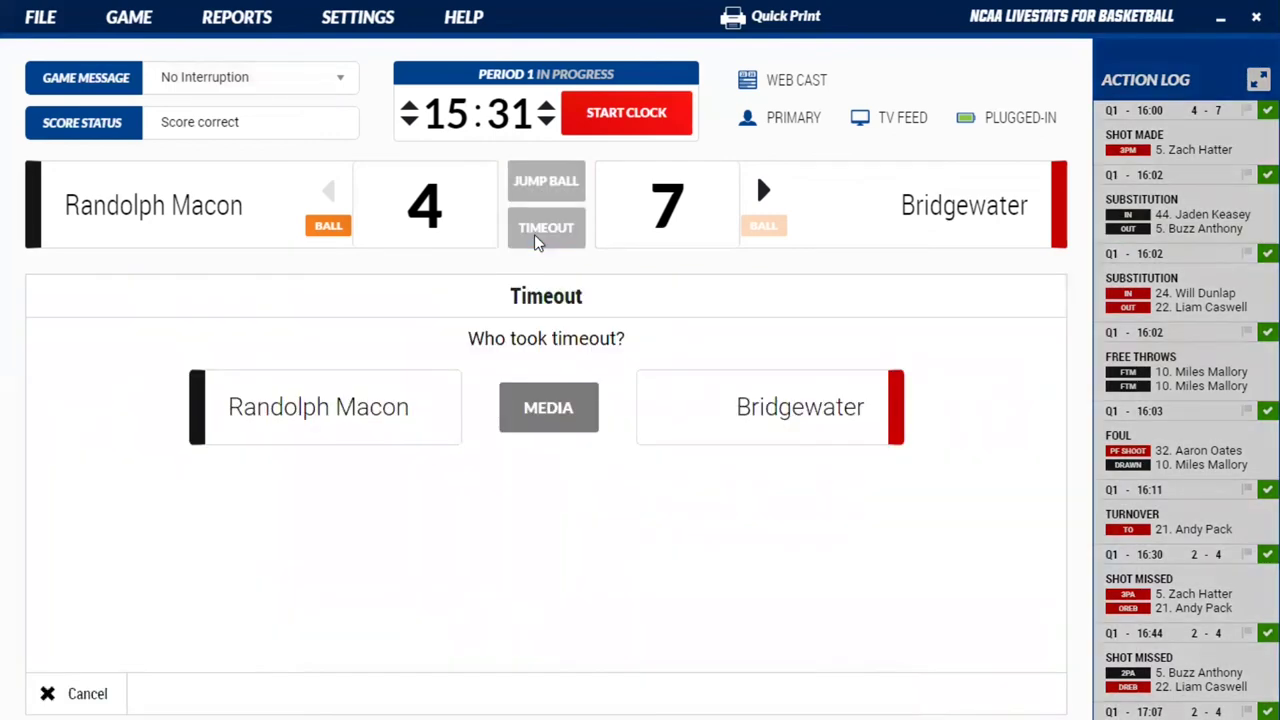
left_click(377, 415)
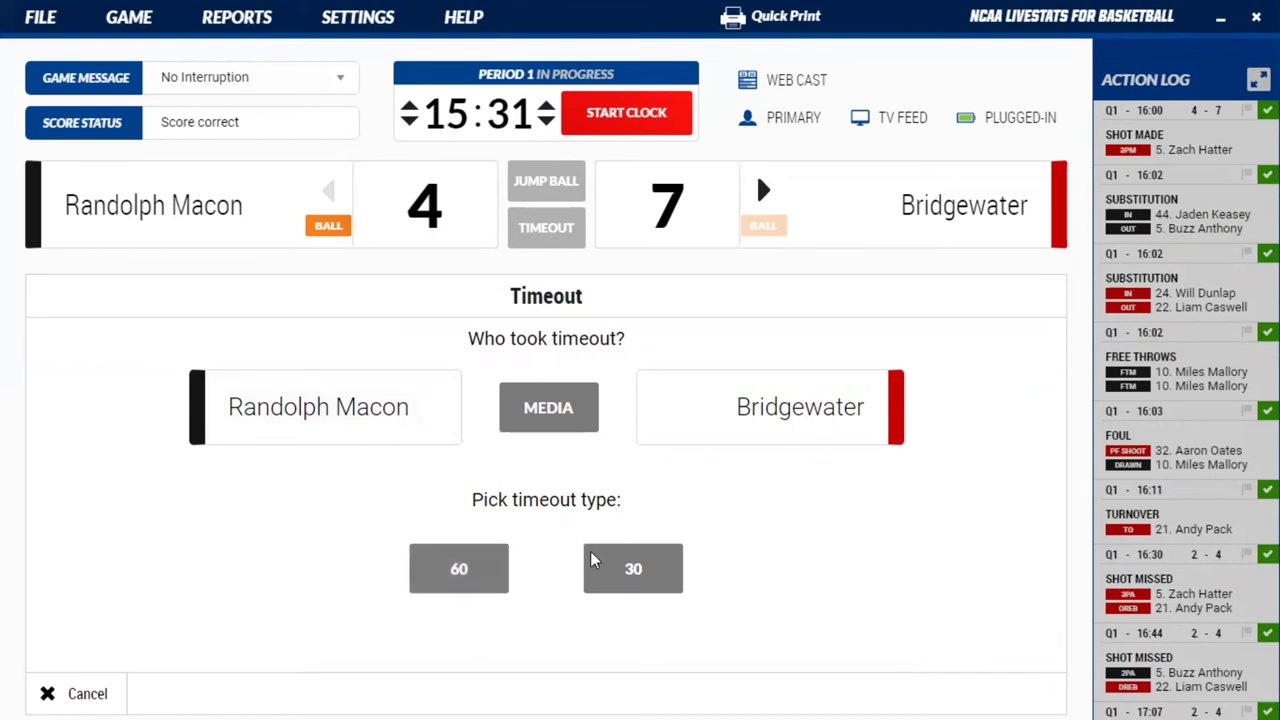
left_click(462, 569)
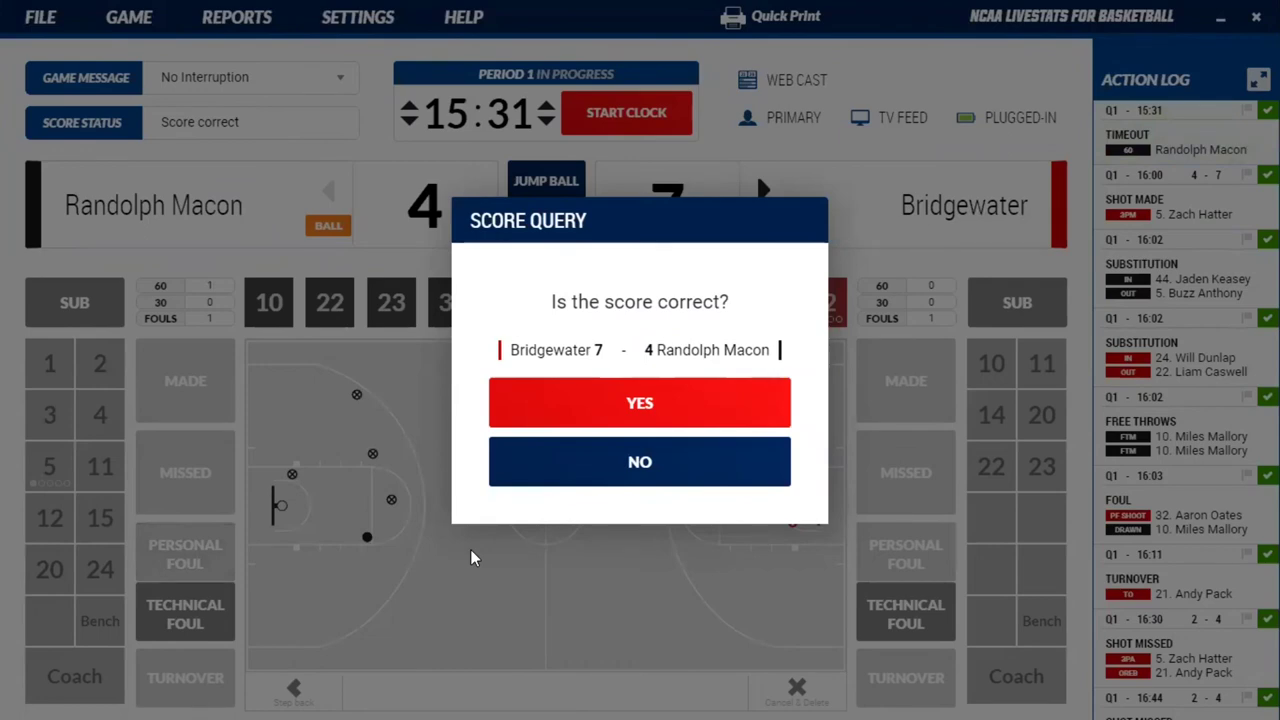
left_click(546, 411)
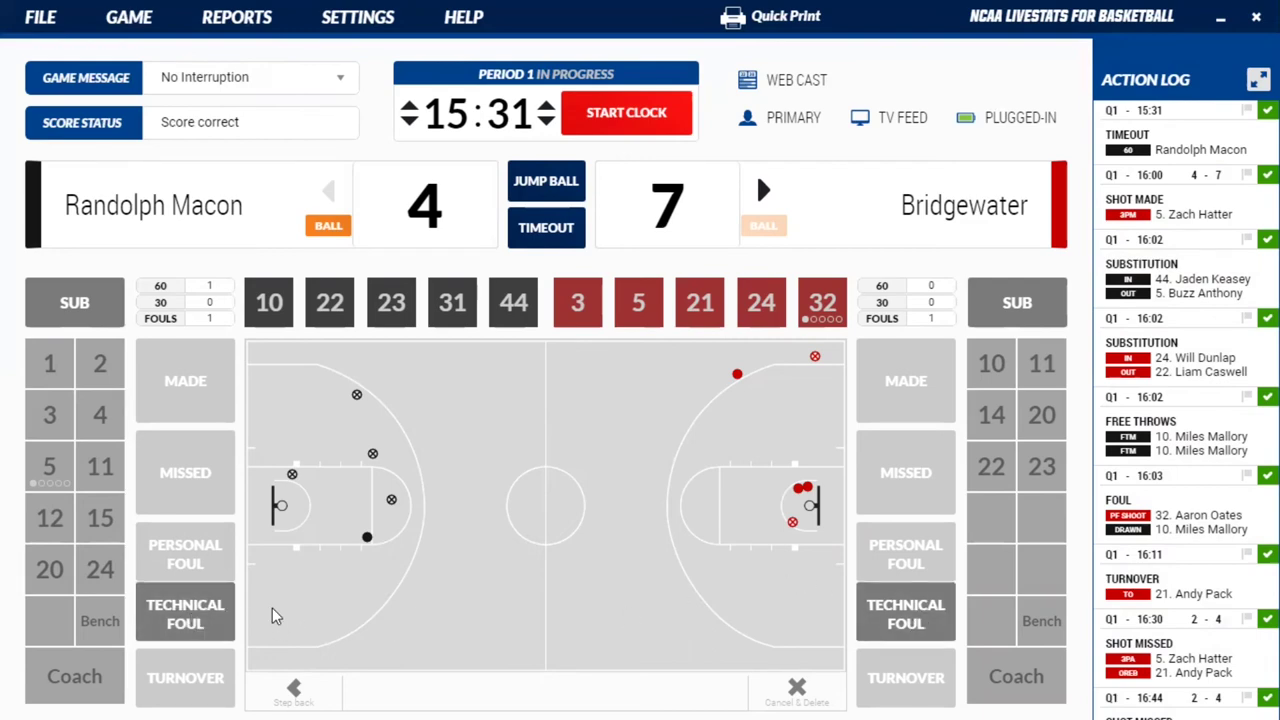
Record a Class B technical foul on the Randolph Macon coach with no free throws awarded.
left_click(207, 617)
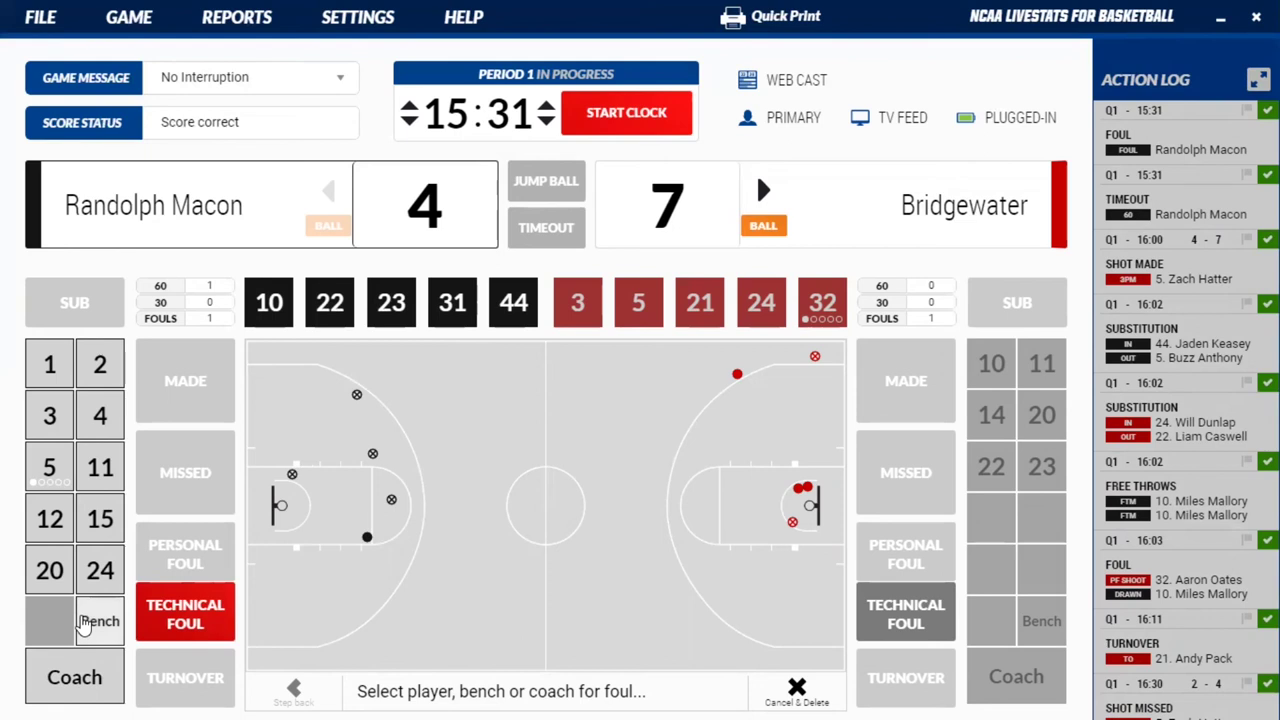
left_click(75, 684)
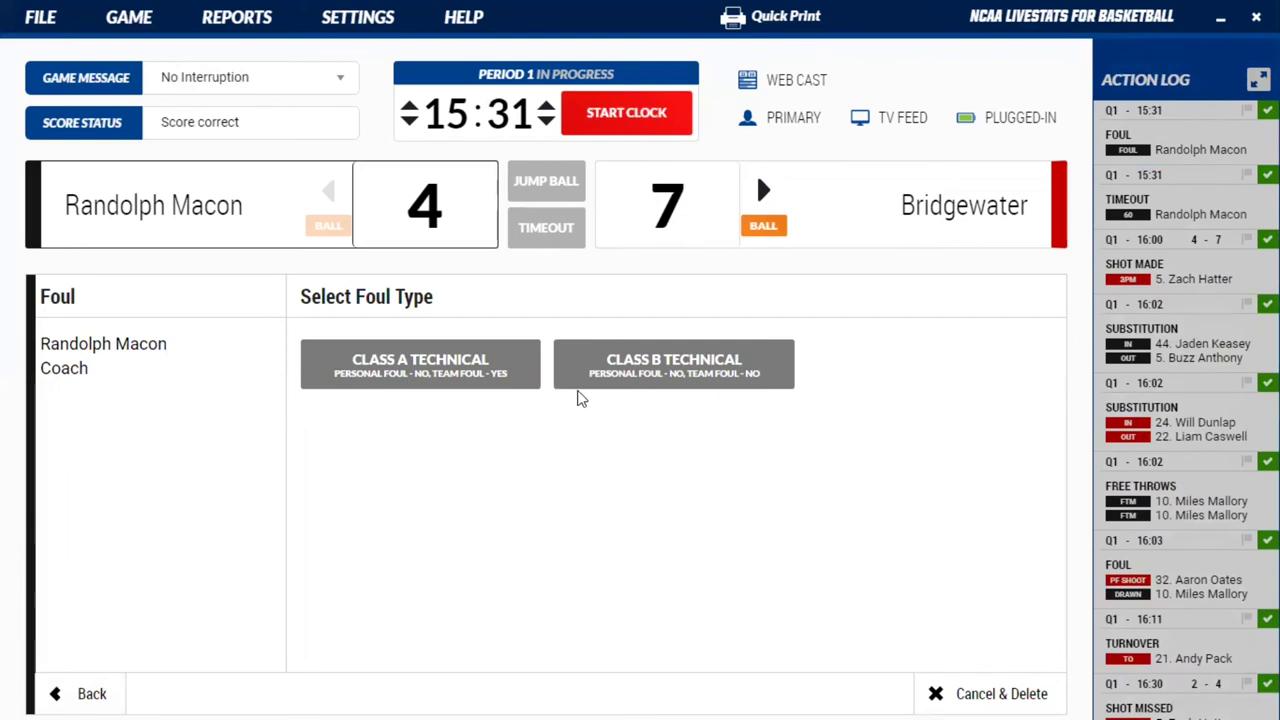
left_click(610, 347)
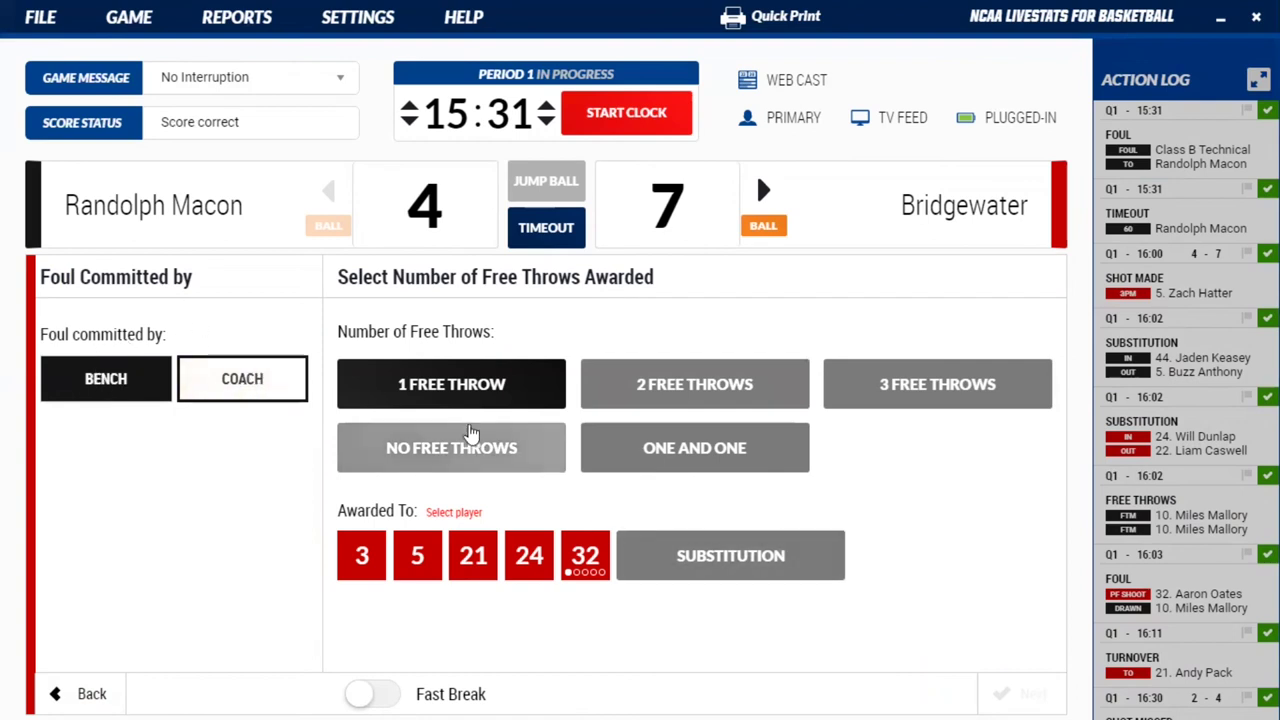
left_click(494, 452)
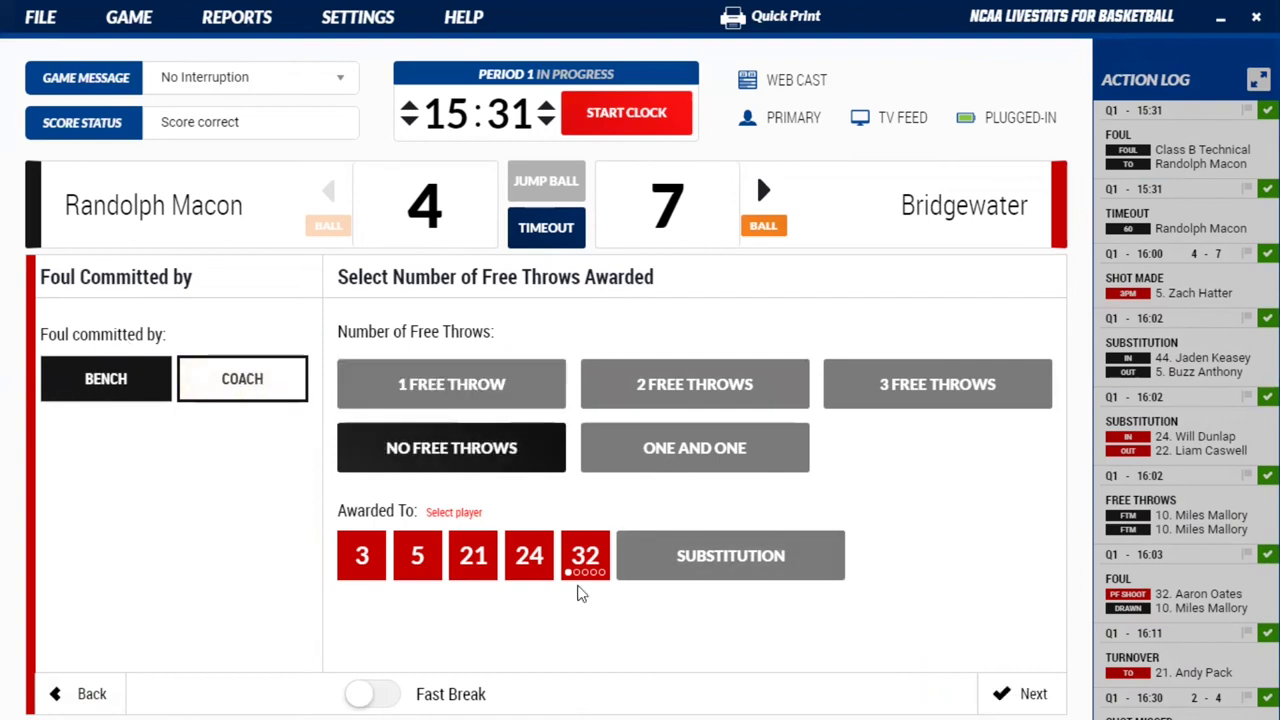
left_click(1022, 692)
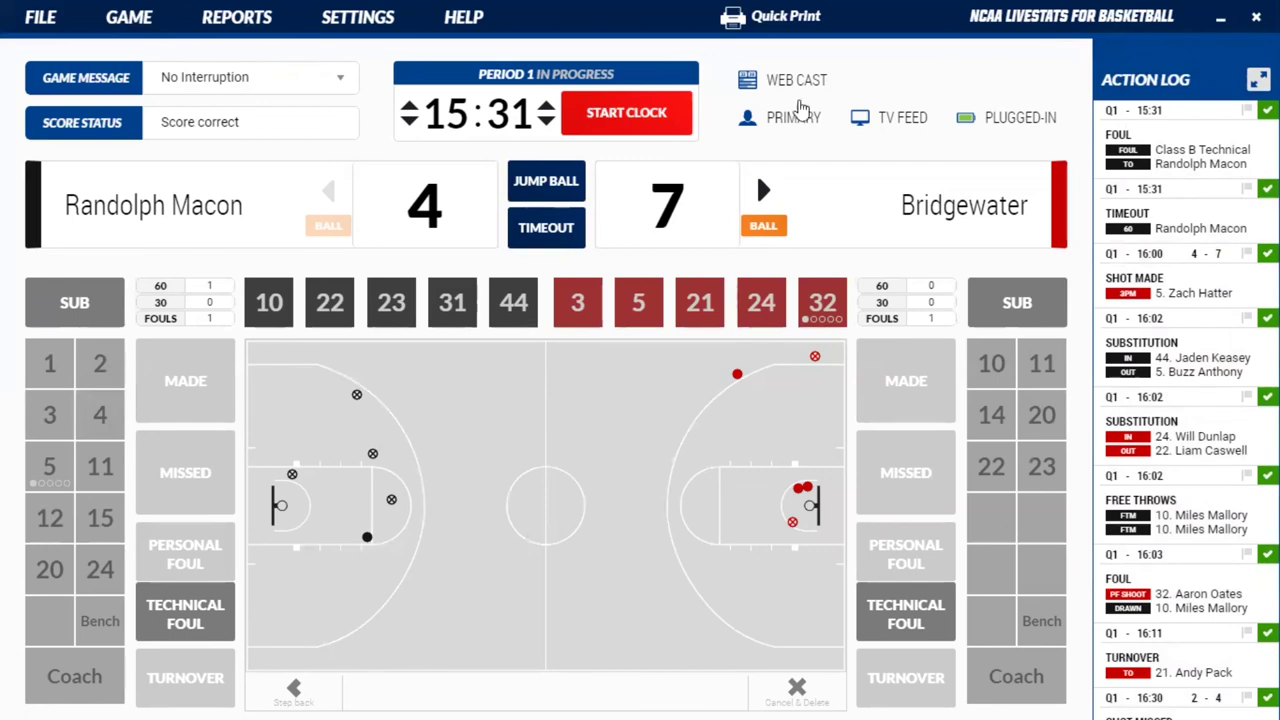
Review the available file, game management, reporting, settings and help options without changing anything.
left_click(262, 20)
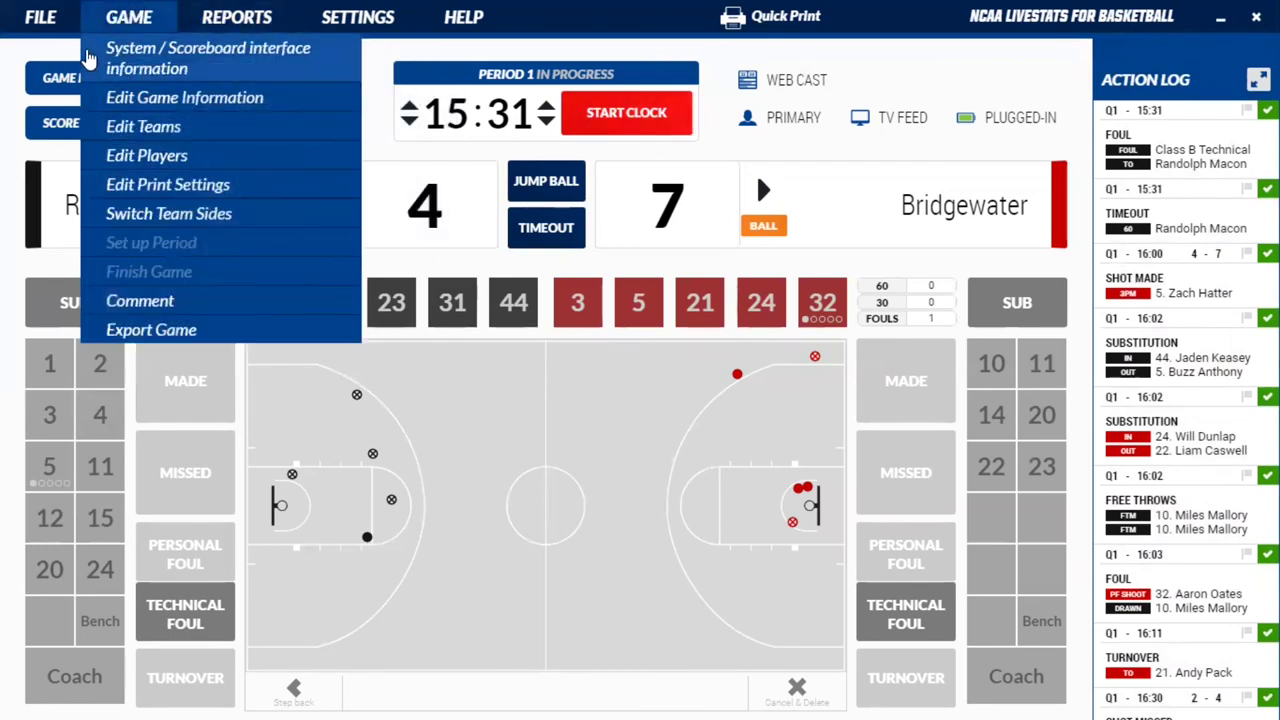
mouse_move(45, 20)
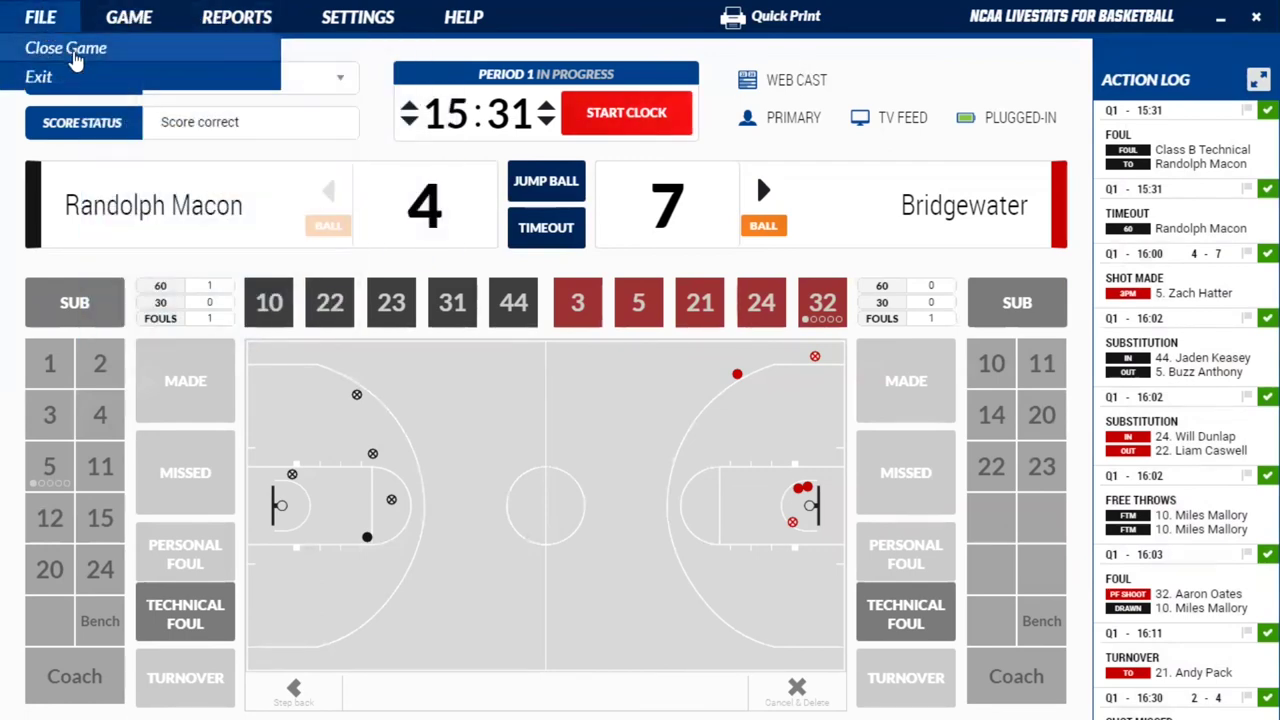
left_click(133, 18)
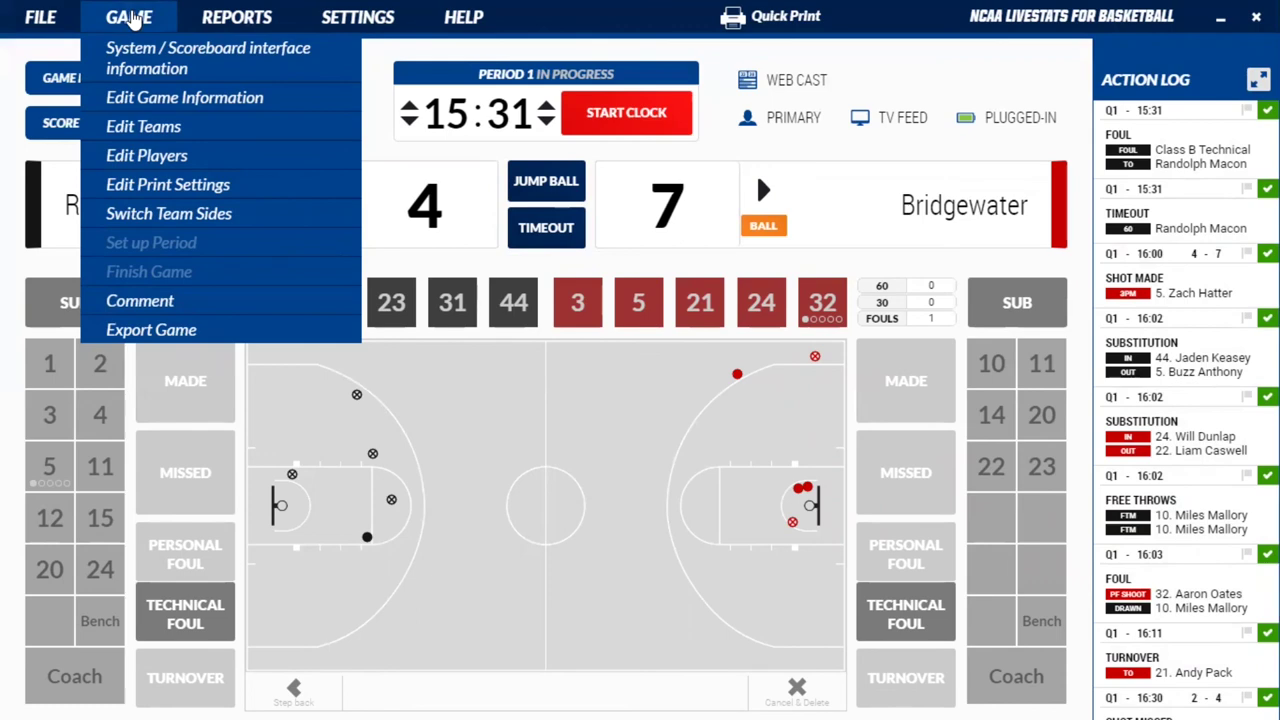
left_click(41, 17)
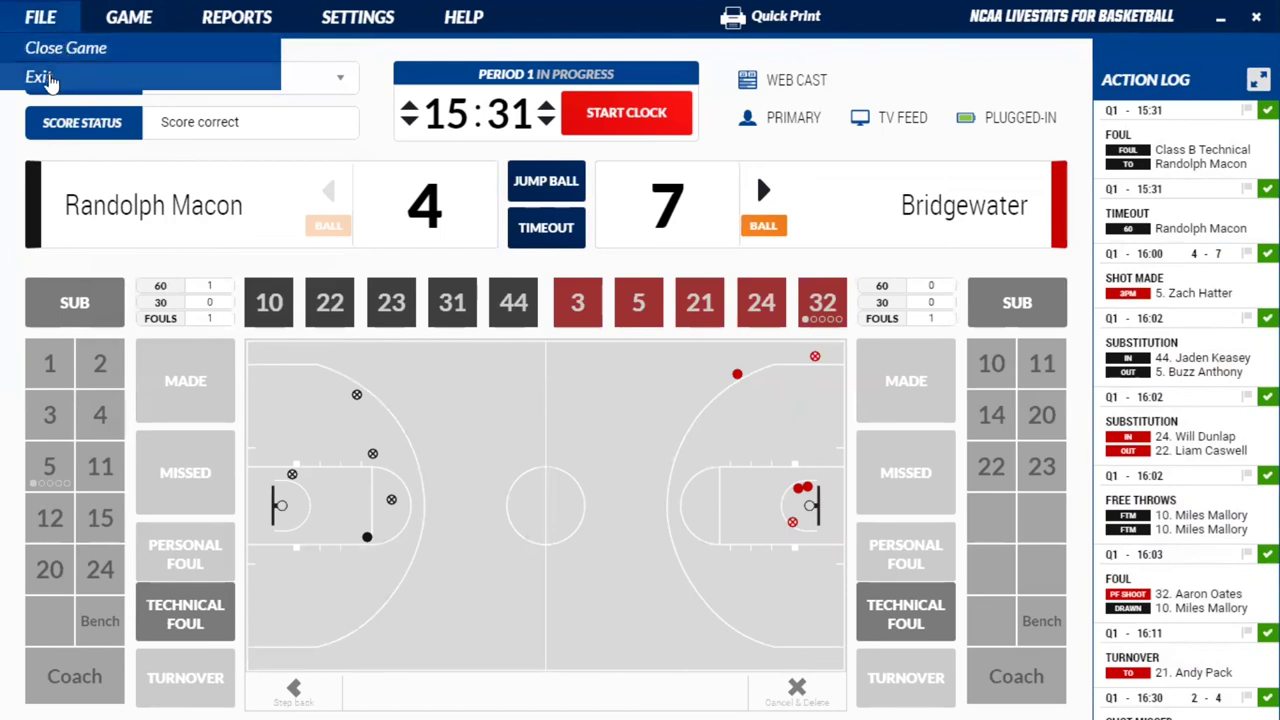
left_click(136, 20)
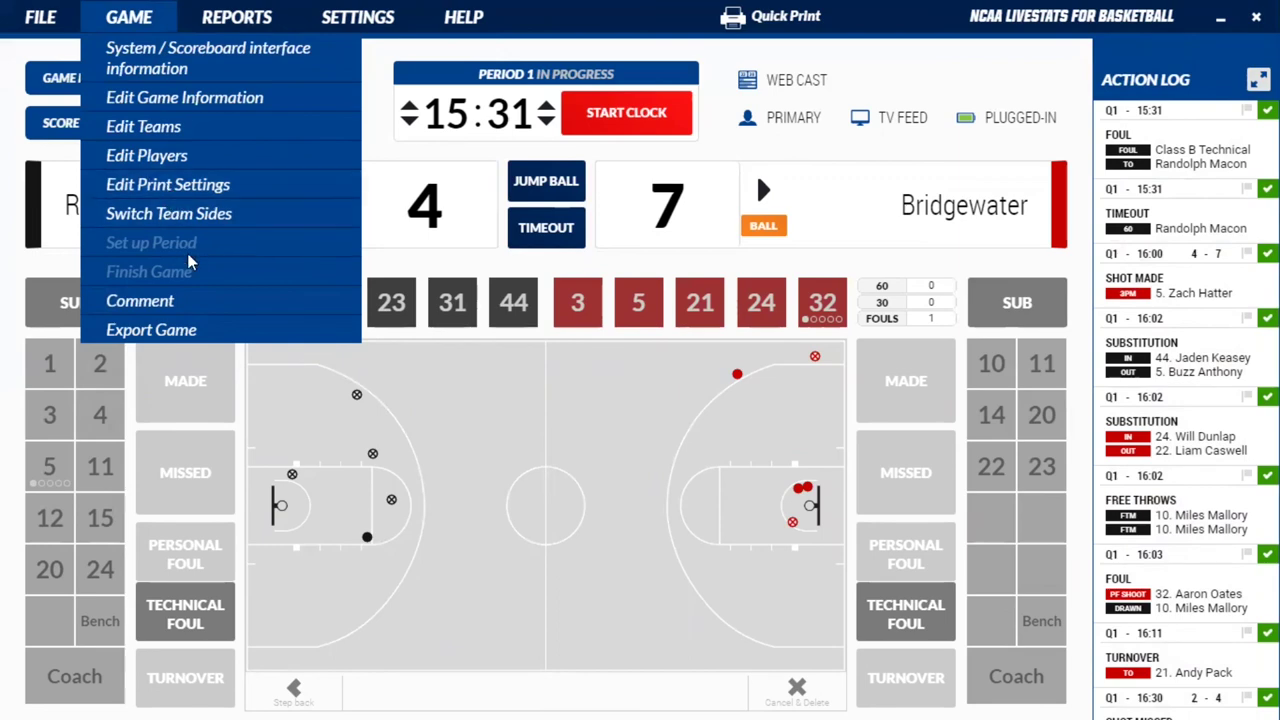
left_click(388, 274)
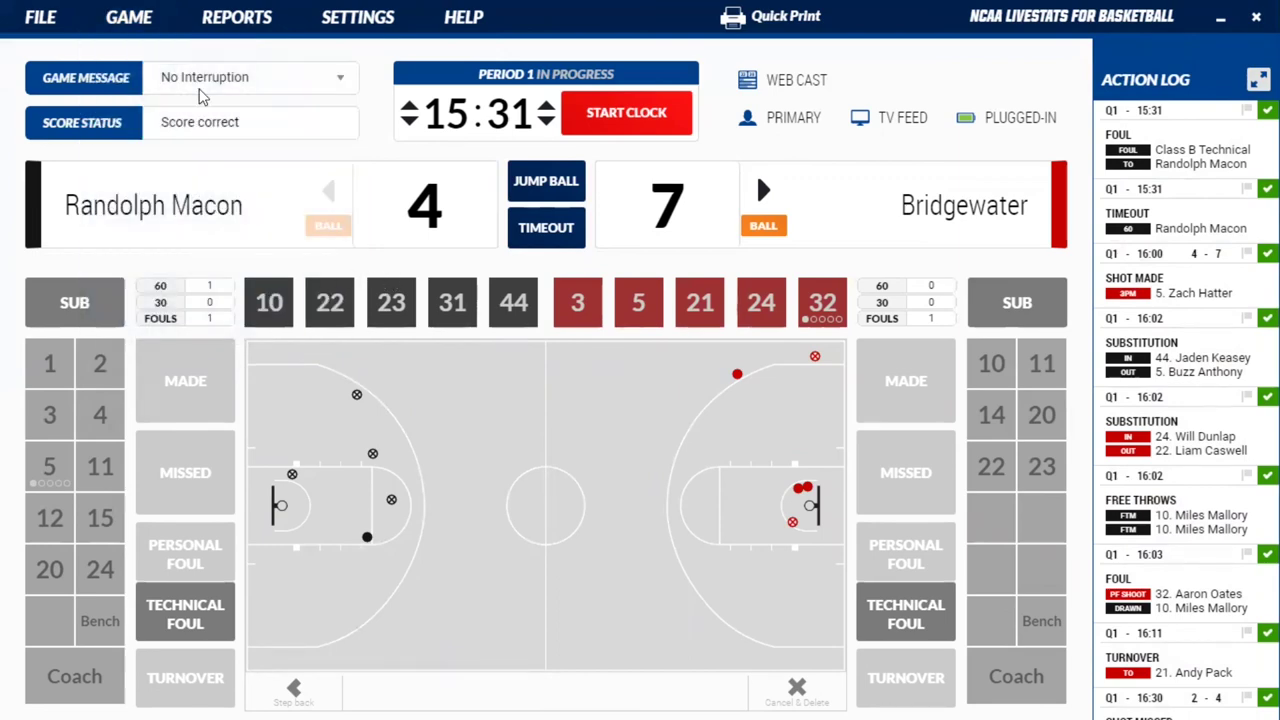
left_click(135, 17)
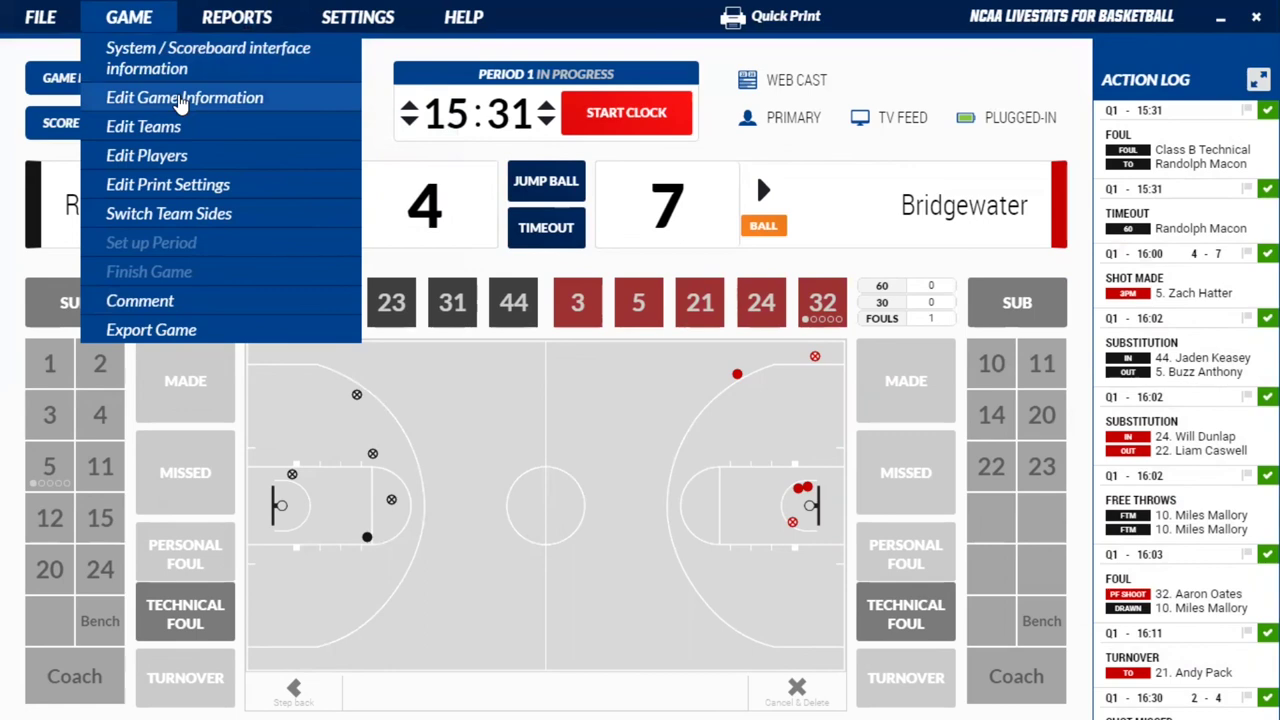
mouse_move(250, 25)
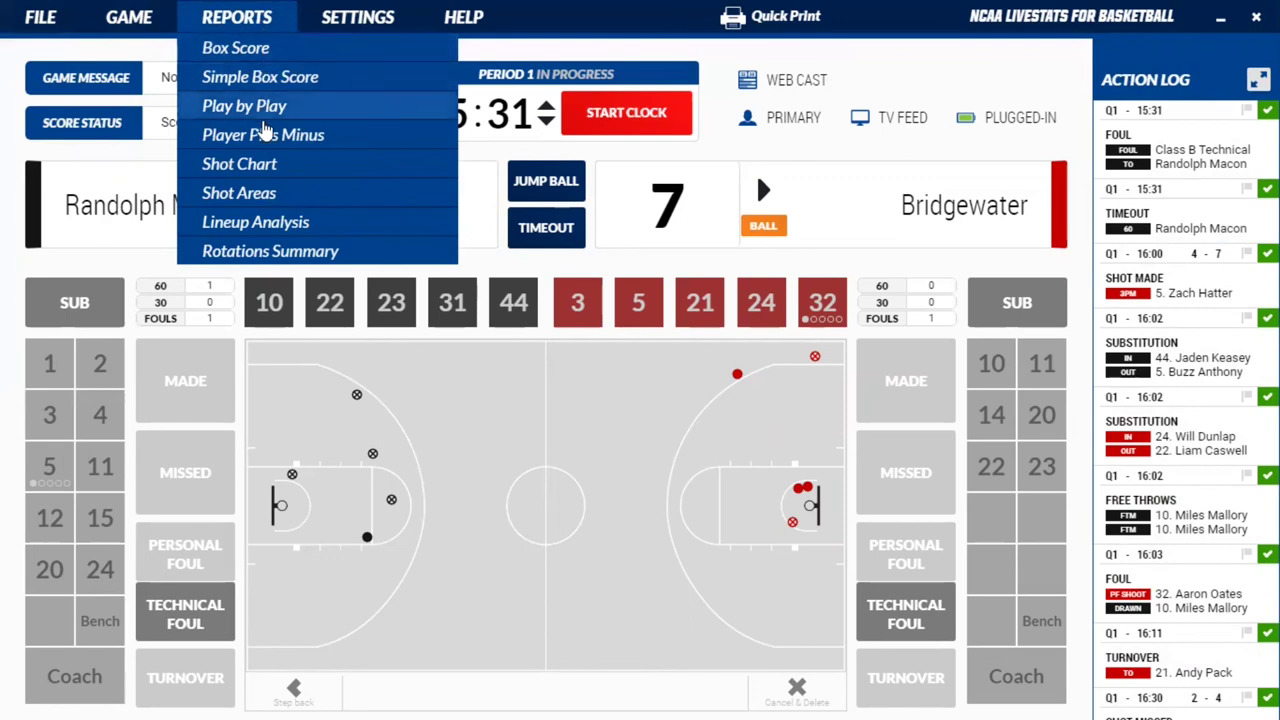
key("Right")
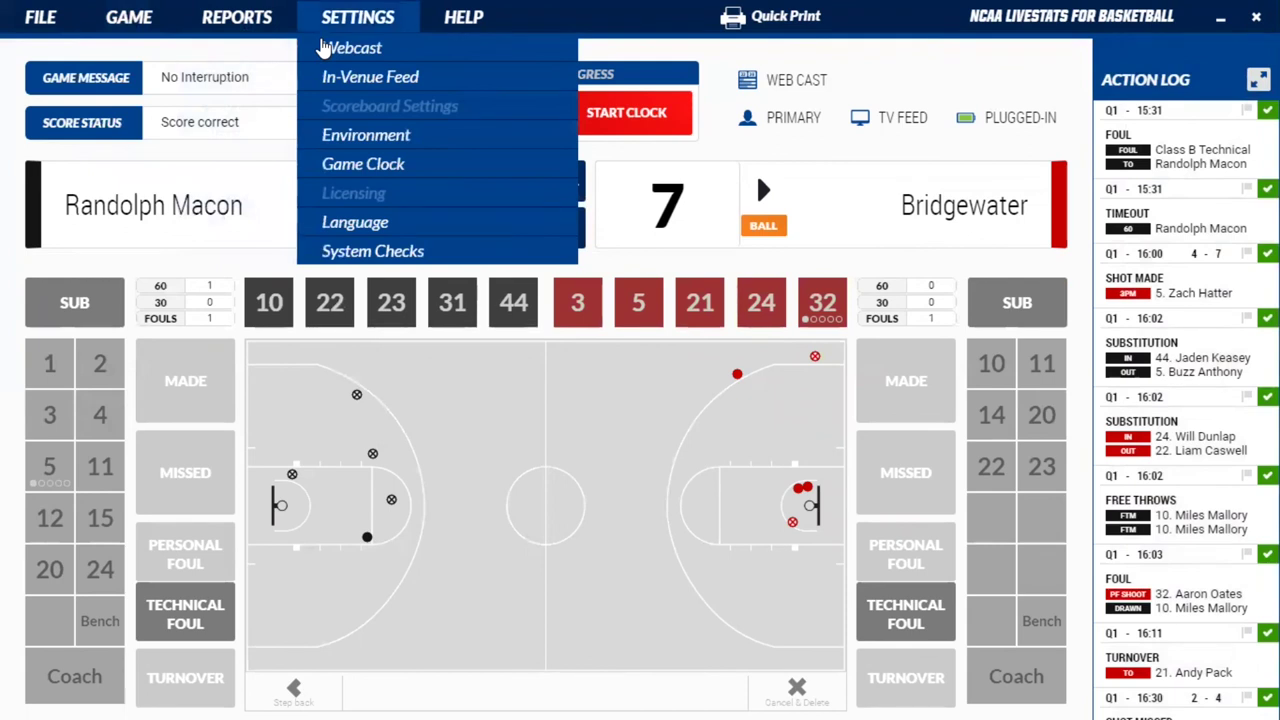
key("Right")
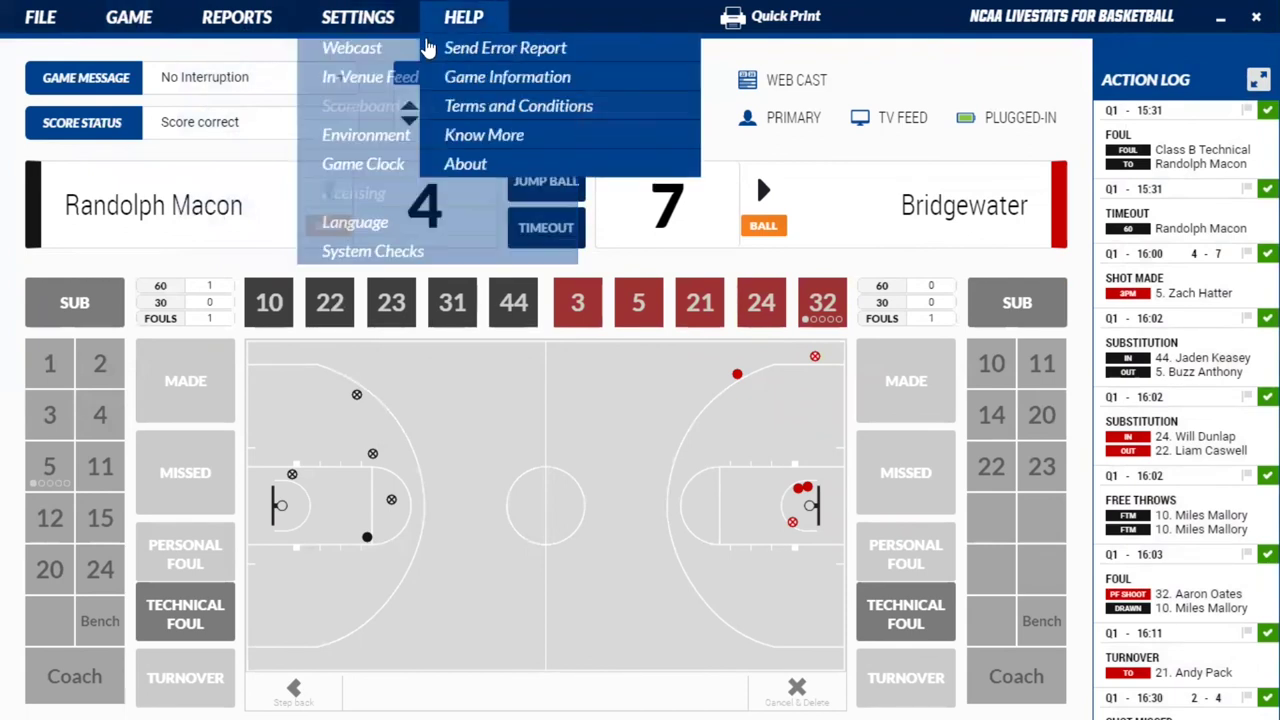
key("Escape")
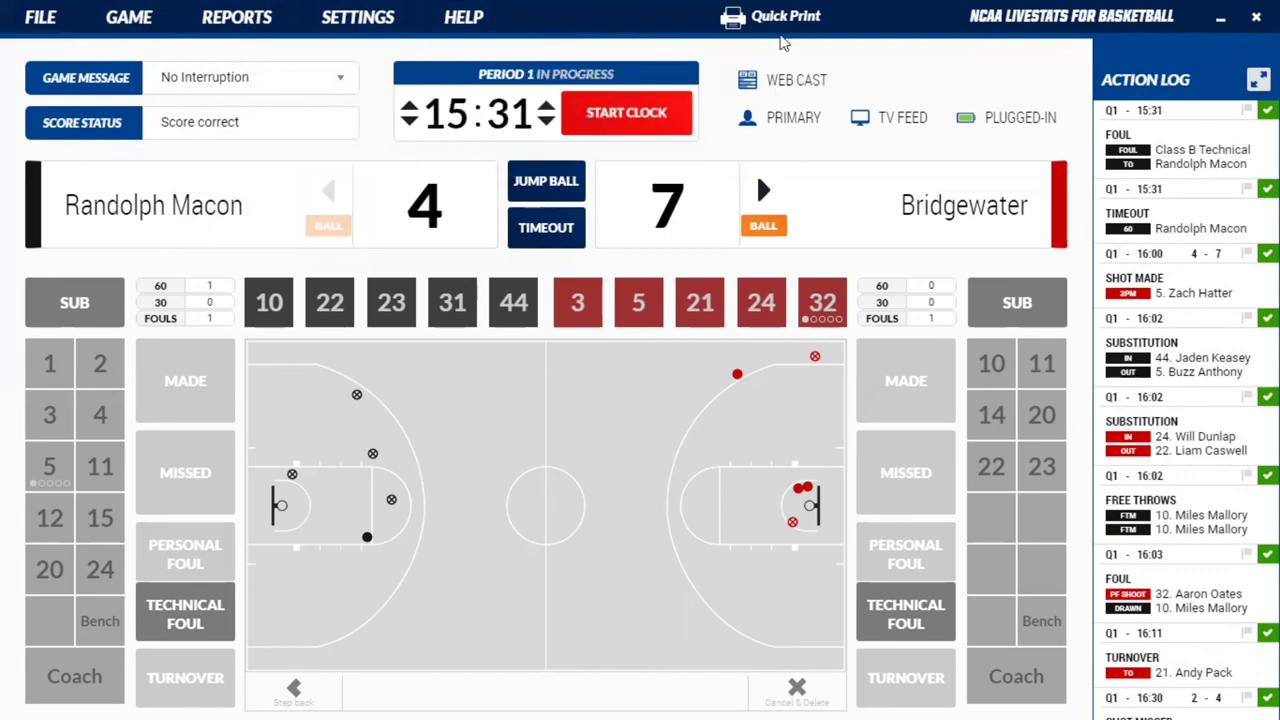